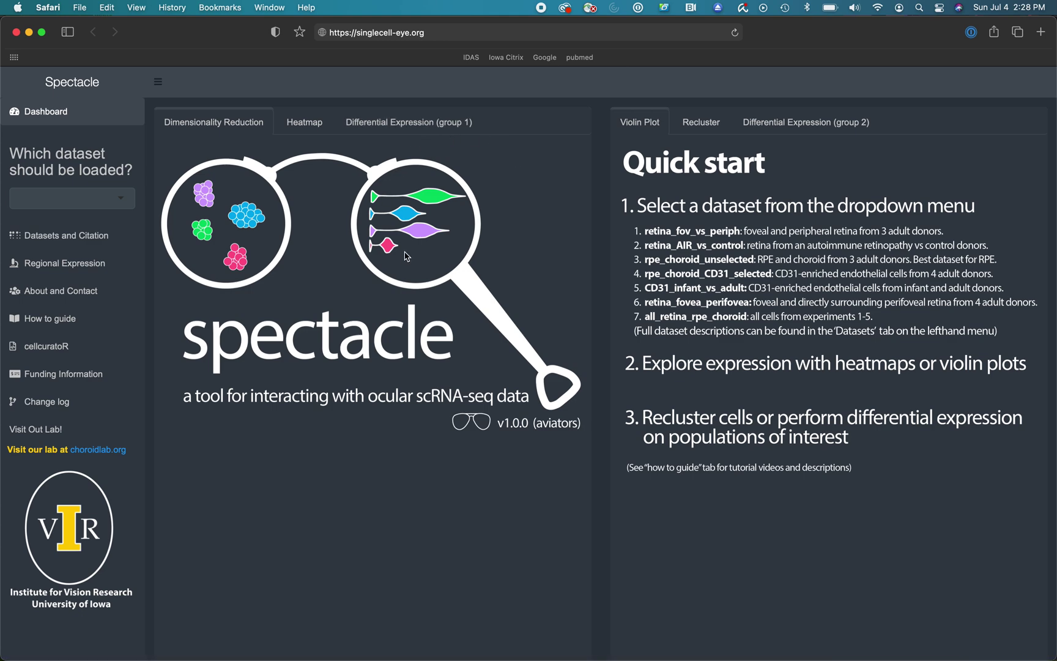
# Review the Spectacle and dataset citations, including the link to the Seurat-analyzed datasets
pyautogui.click(95, 127)
pyautogui.click(92, 243)
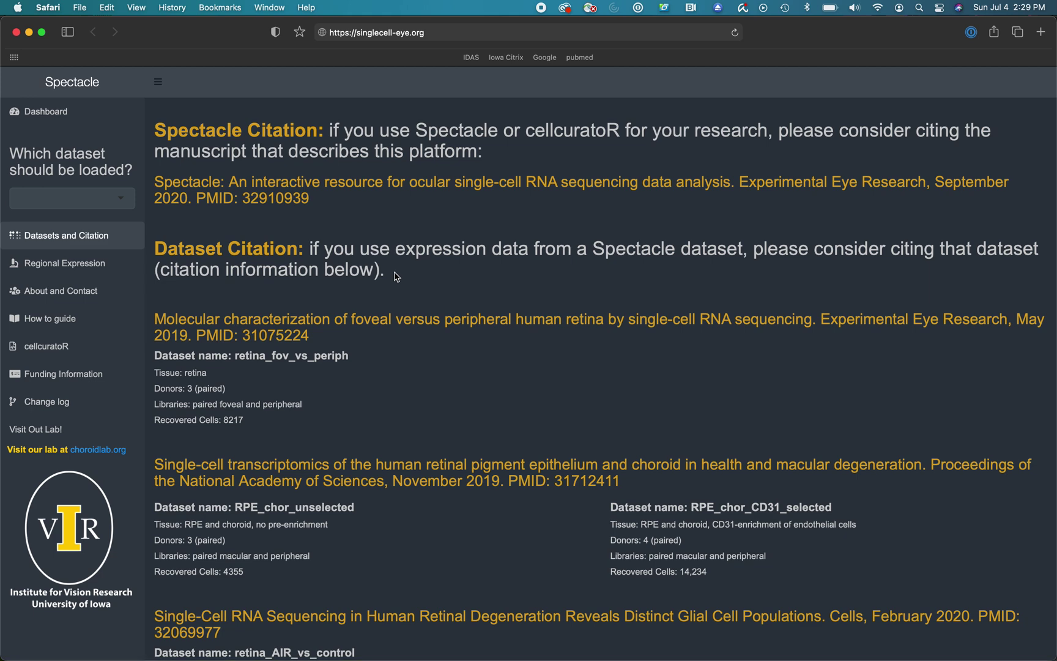
pyautogui.scroll(-10, 462, 278)
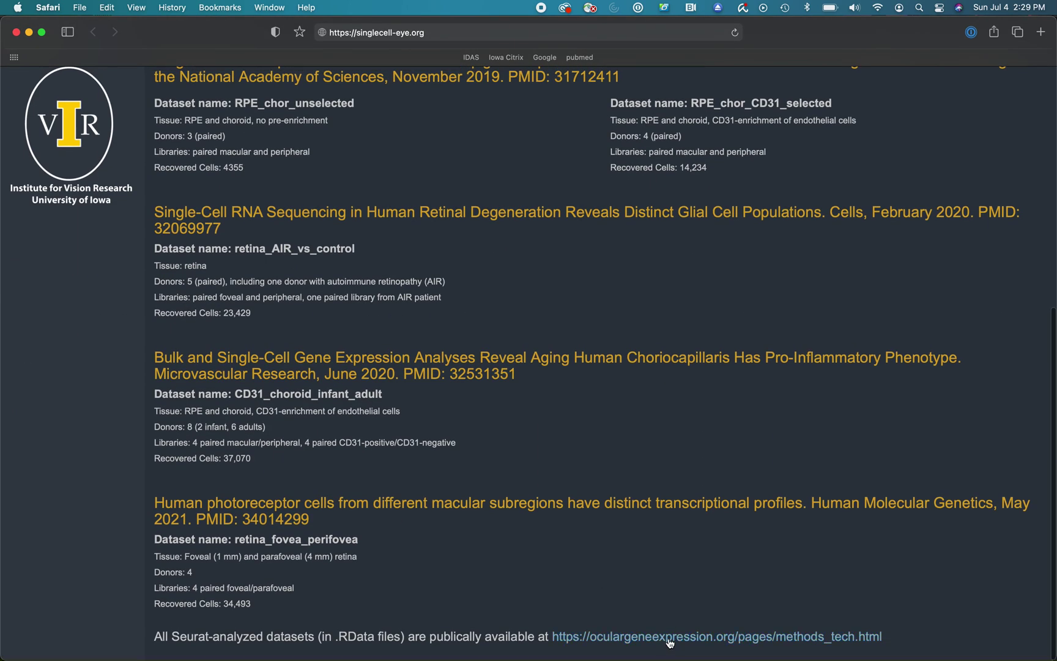
pyautogui.scroll(10, 530, 477)
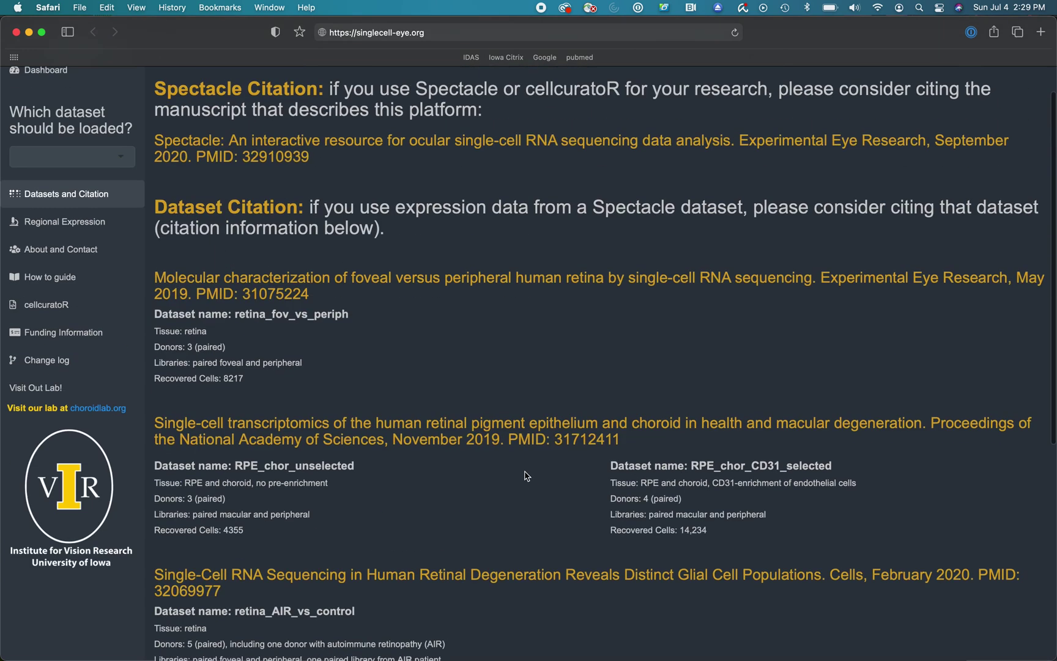
# Look through the contact information, the how-to guide's Dimensionality Reduction section and the change log
pyautogui.click(81, 292)
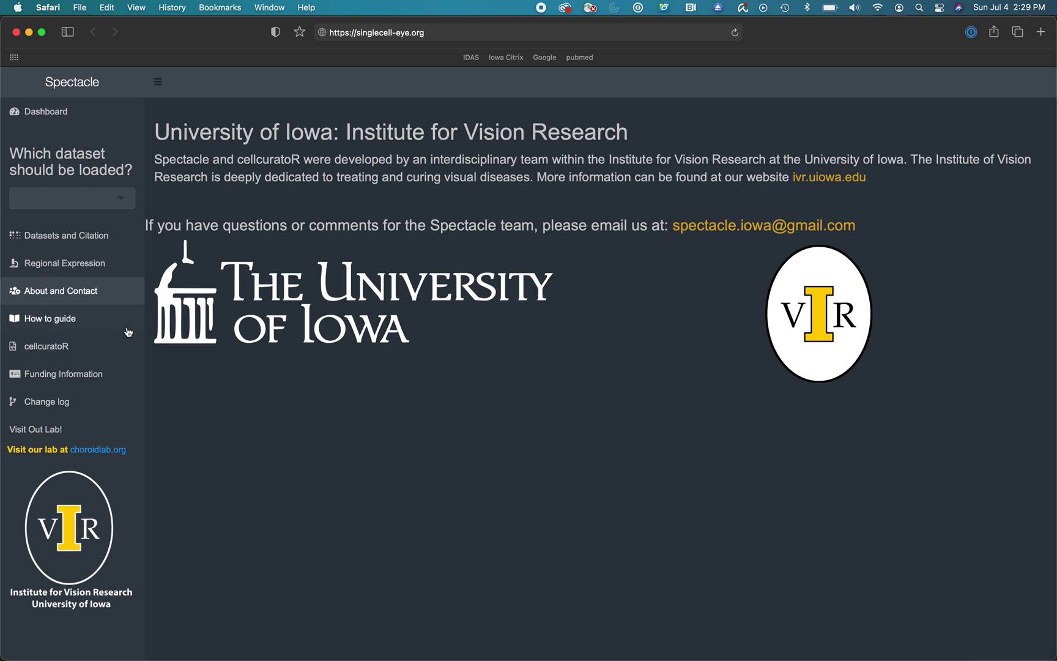
pyautogui.click(77, 325)
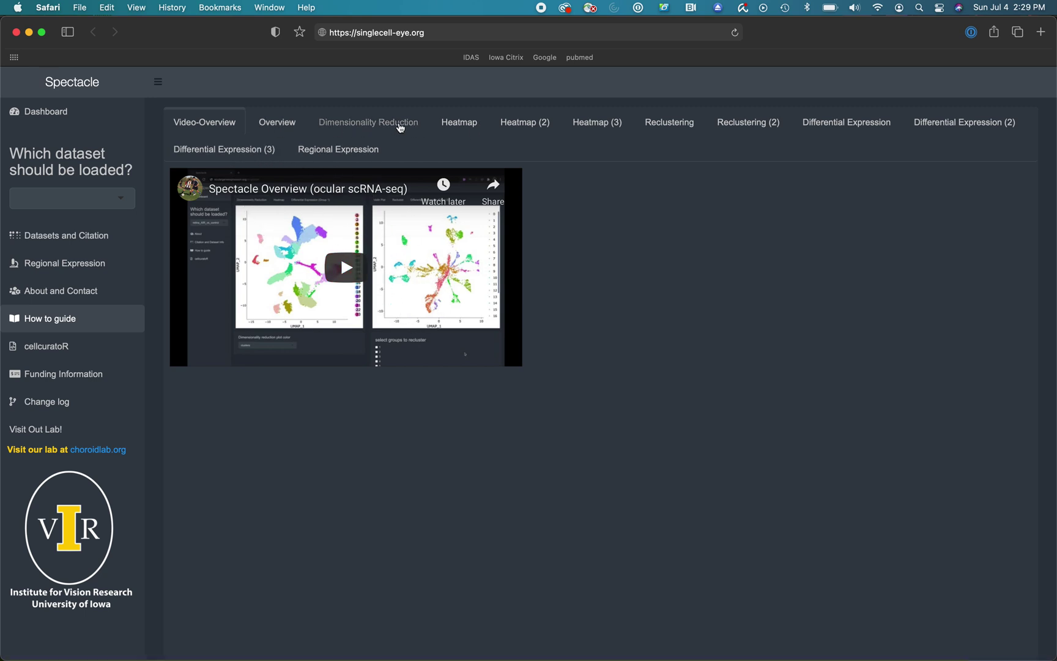
pyautogui.click(400, 126)
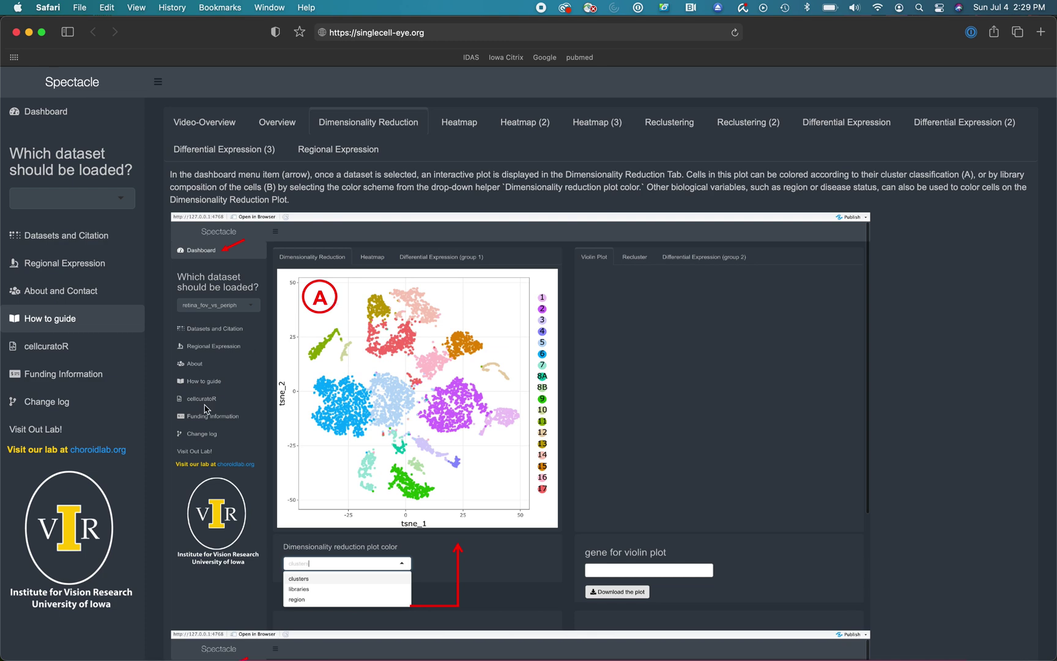
pyautogui.click(78, 405)
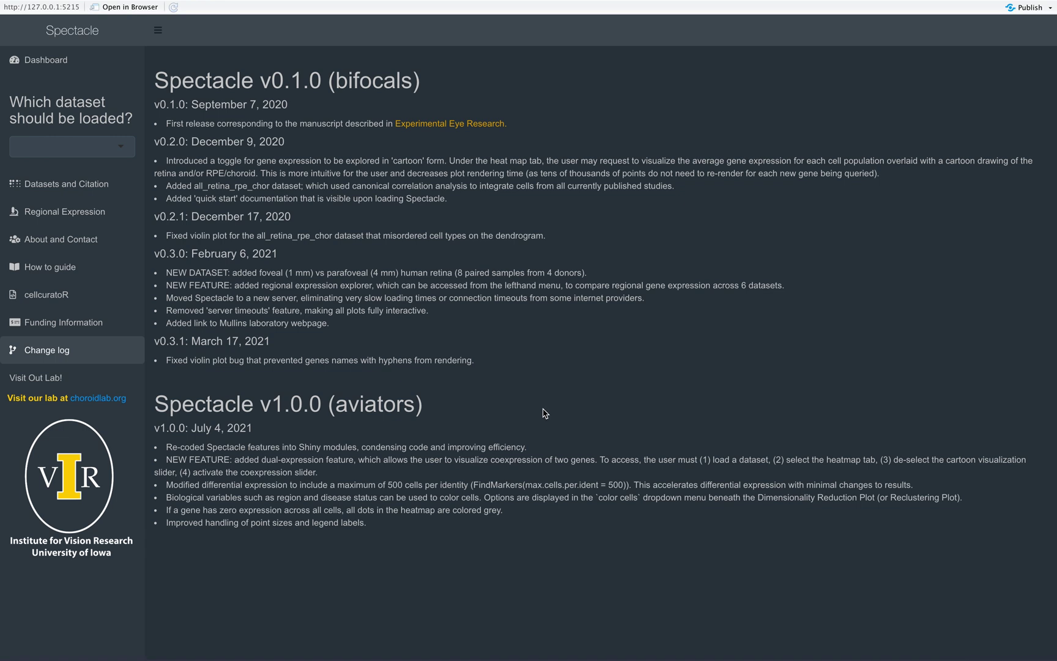
# Return to the dashboard and load the retina_fov_vs_periph dataset
pyautogui.click(46, 60)
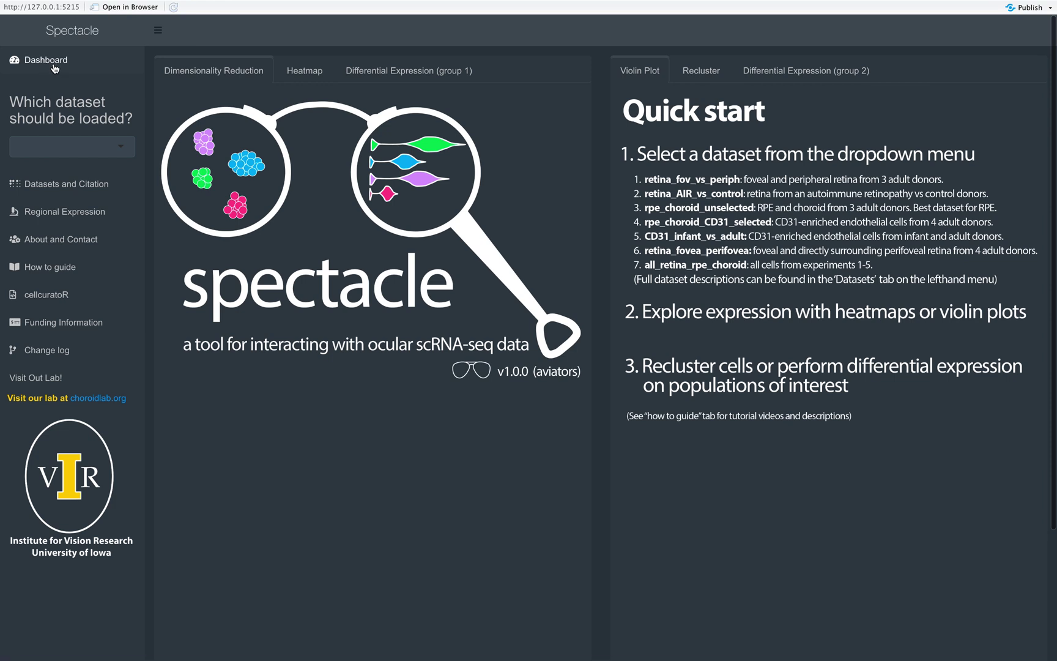
pyautogui.click(121, 152)
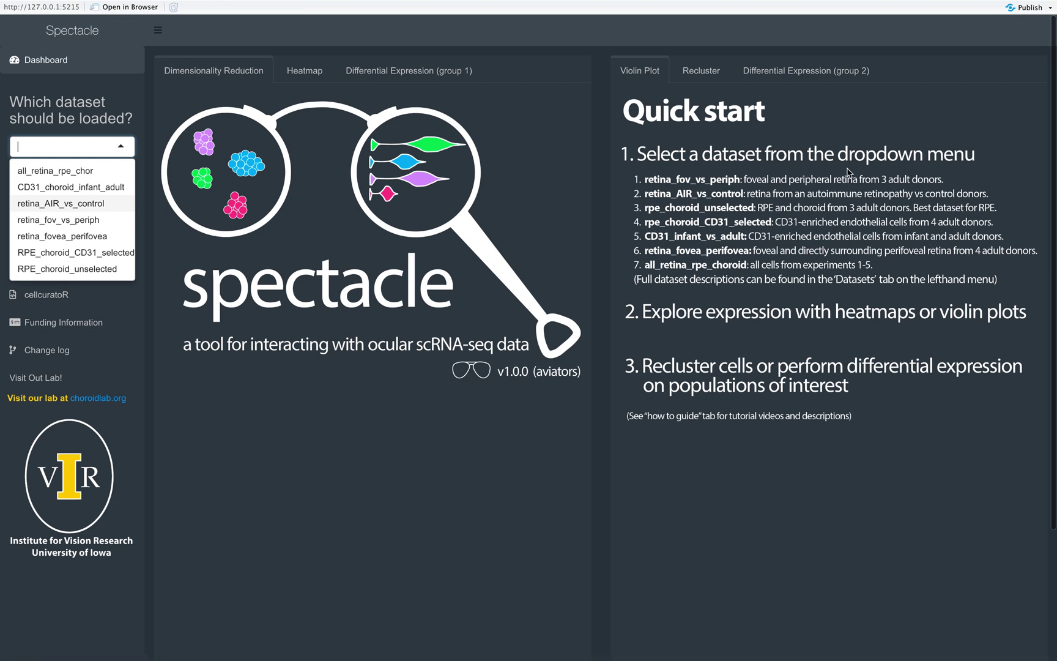
pyautogui.click(126, 145)
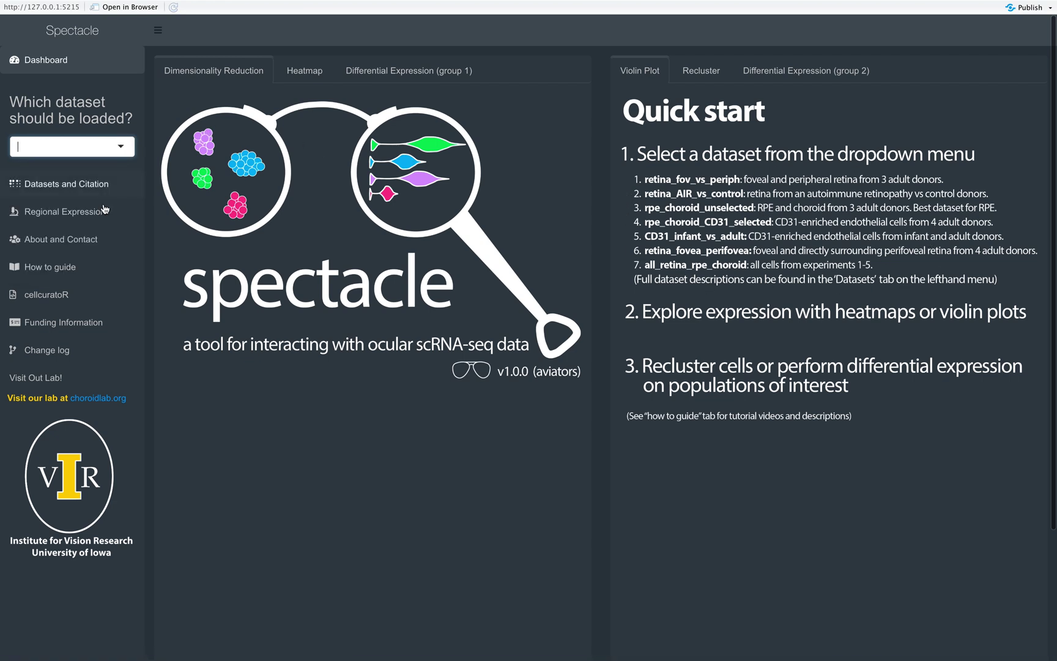
pyautogui.click(123, 147)
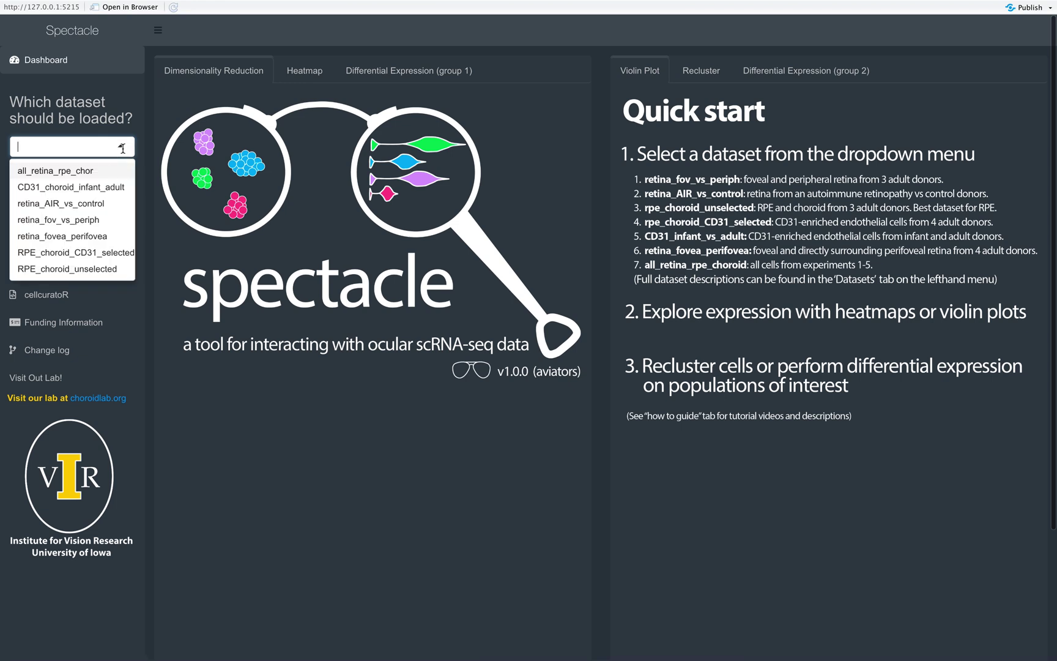
pyautogui.click(90, 220)
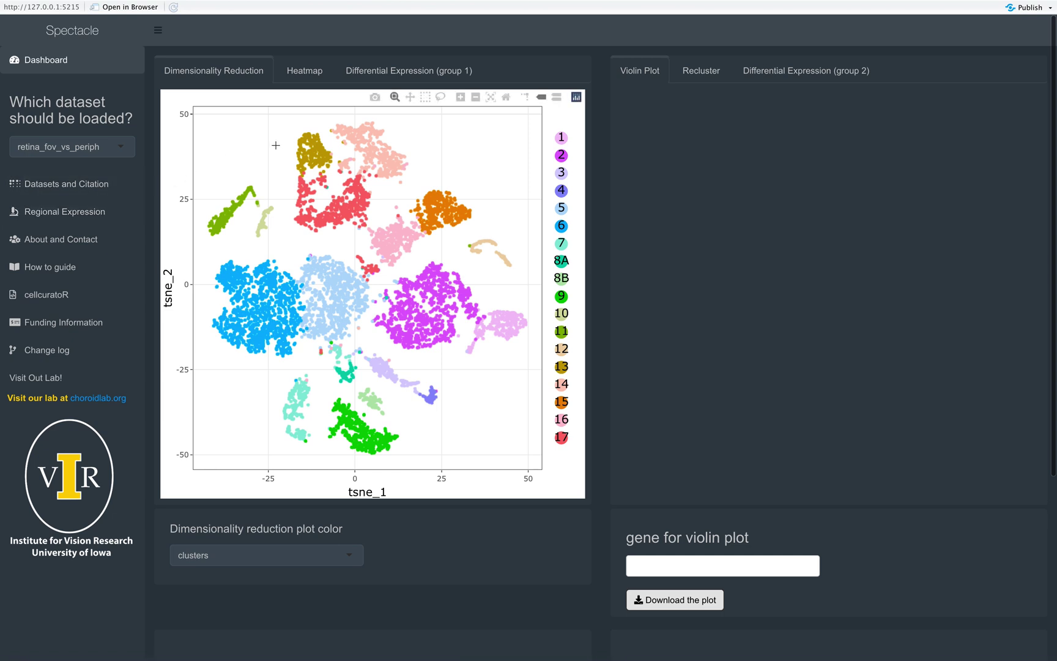
# Zoom in on the lower-left clusters of the dimensionality reduction plot and restore the full view
pyautogui.moveTo(298, 145)
pyautogui.moveTo(205, 248); pyautogui.dragTo(428, 414)
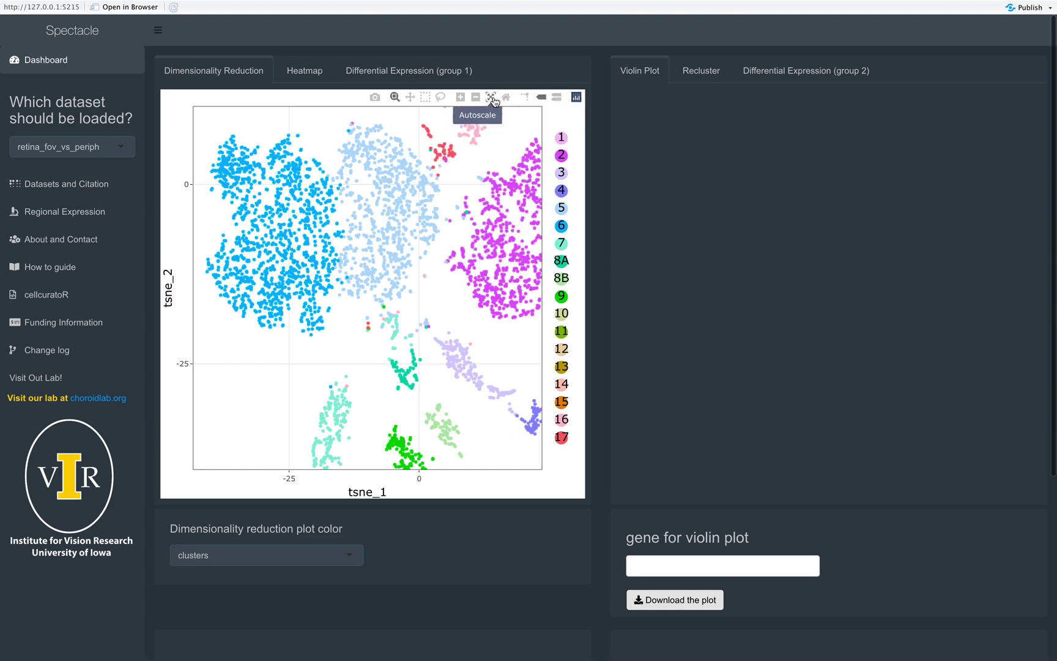
pyautogui.doubleClick(461, 171)
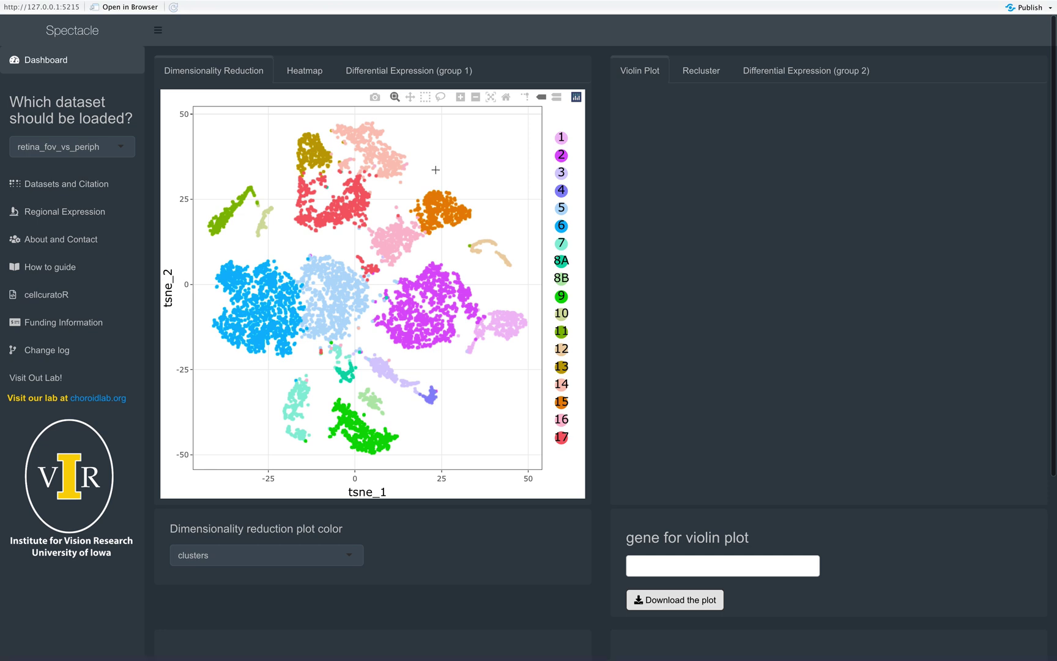
# Open the PNG export of the dimensionality reduction plot and cancel the save
pyautogui.click(376, 99)
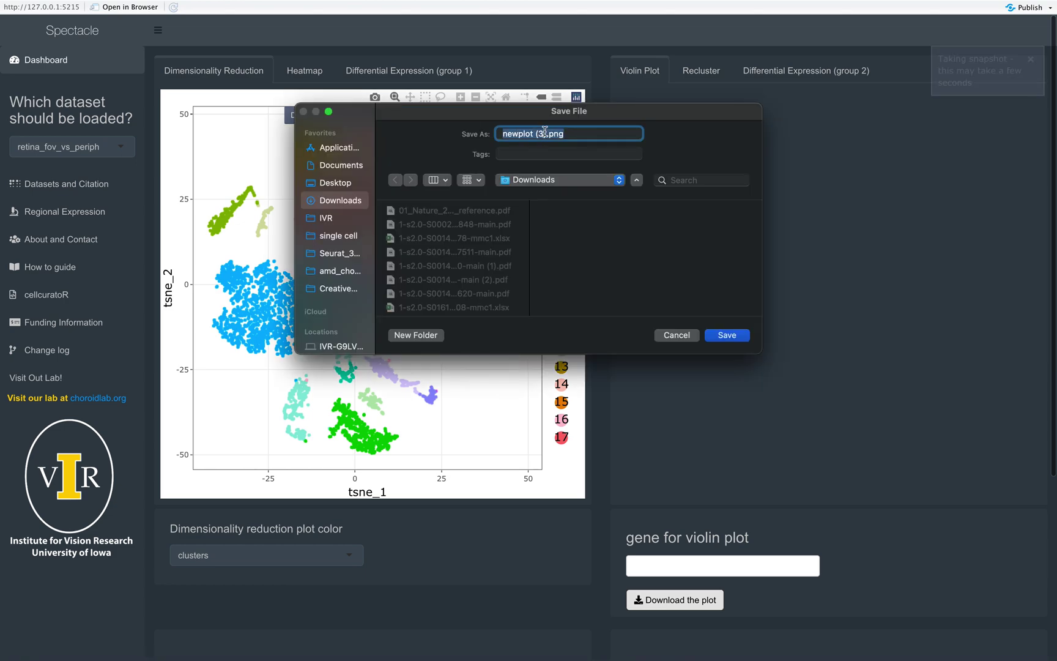
pyautogui.click(677, 336)
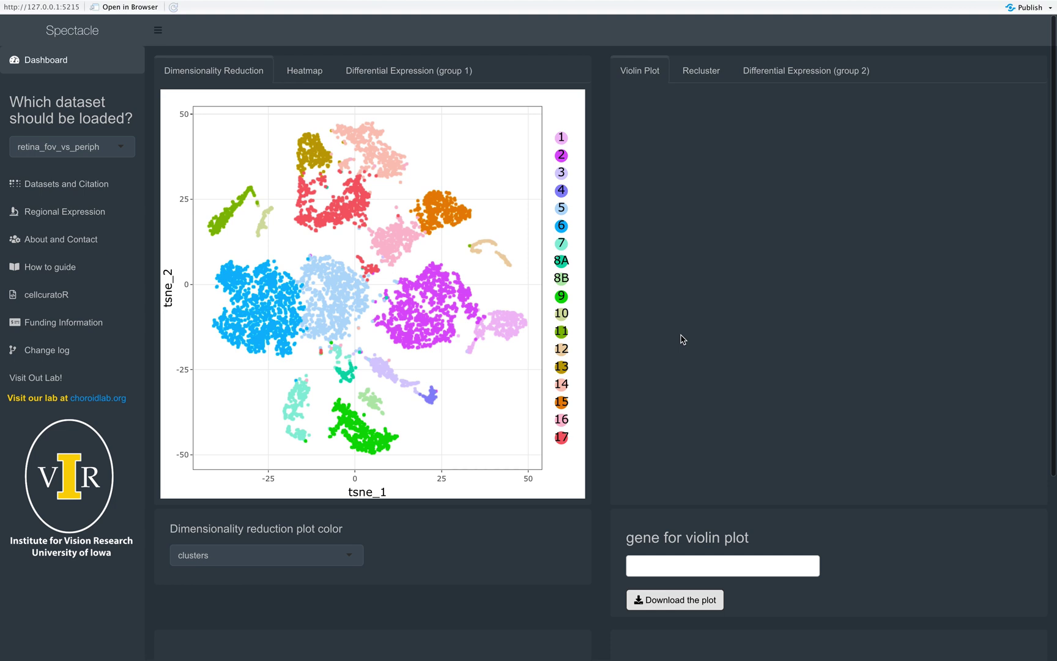
# Color the cells in the dimensionality reduction plot by libraries and finally by region
pyautogui.moveTo(441, 468)
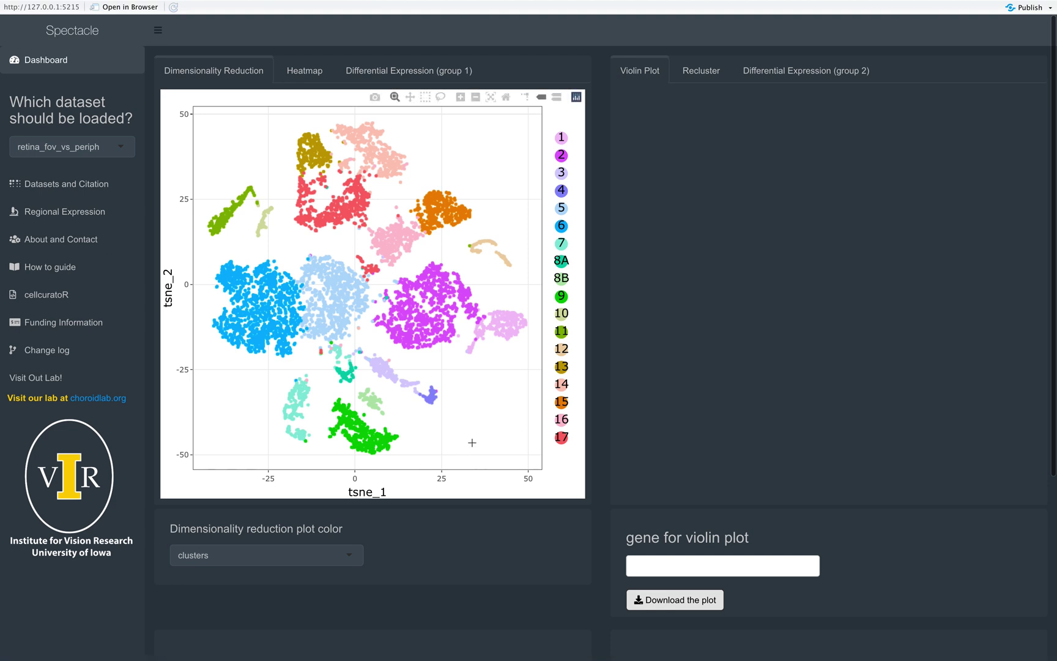
pyautogui.moveTo(355, 114)
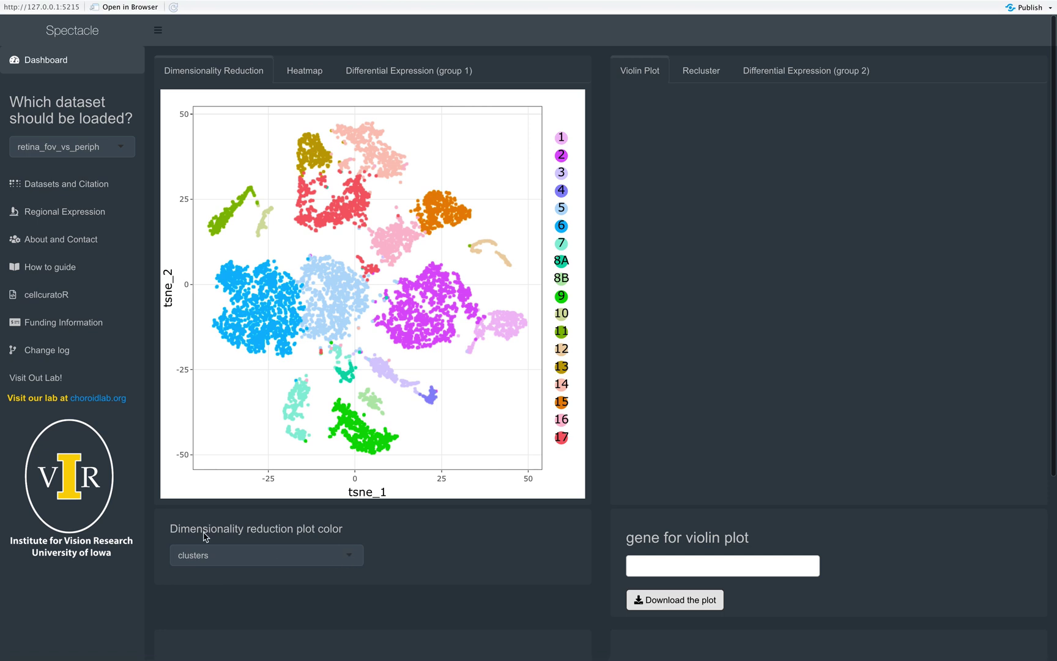
pyautogui.click(347, 559)
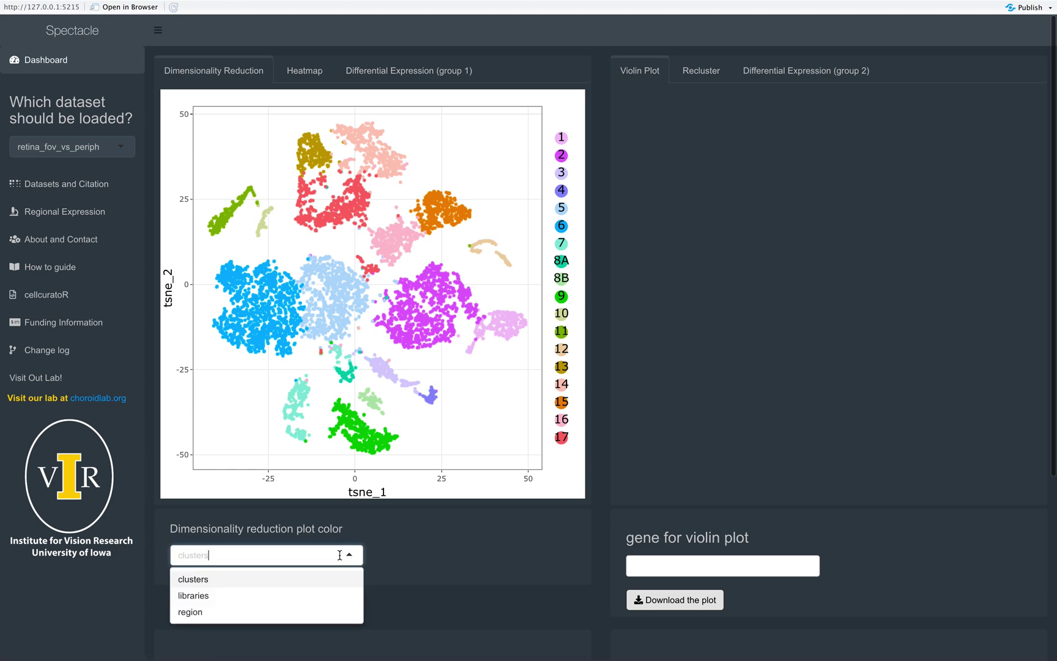
pyautogui.click(205, 596)
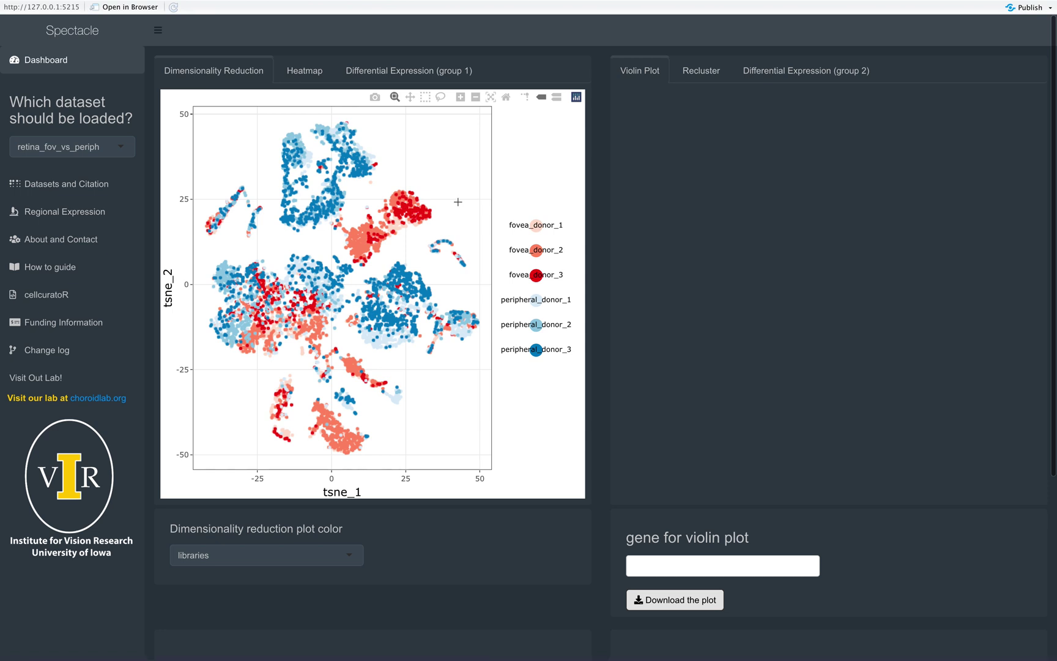
pyautogui.click(348, 558)
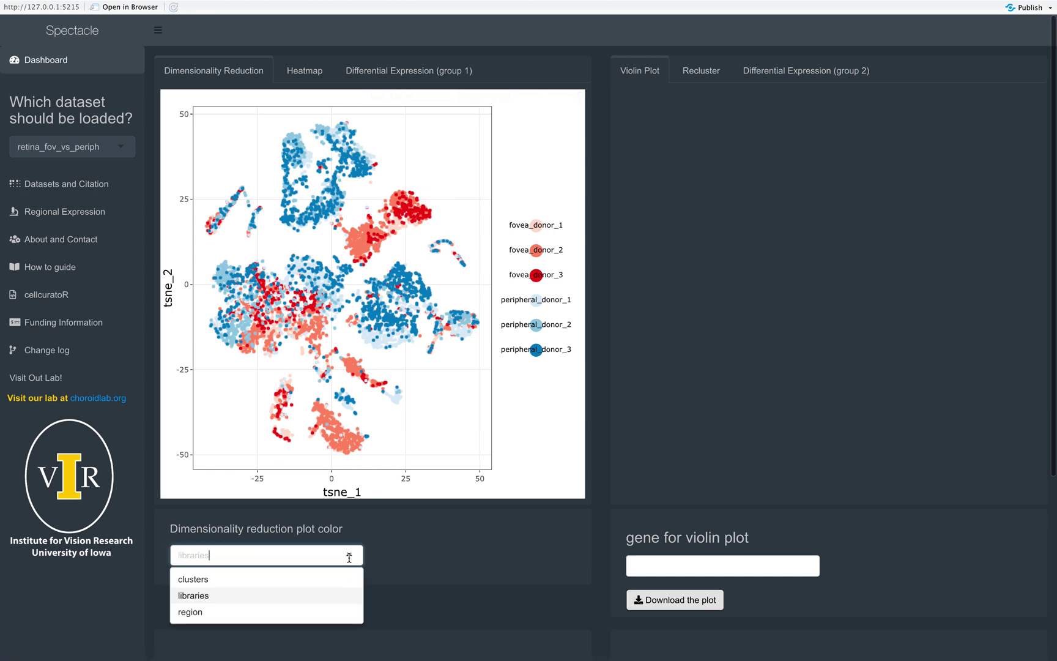
pyautogui.click(193, 612)
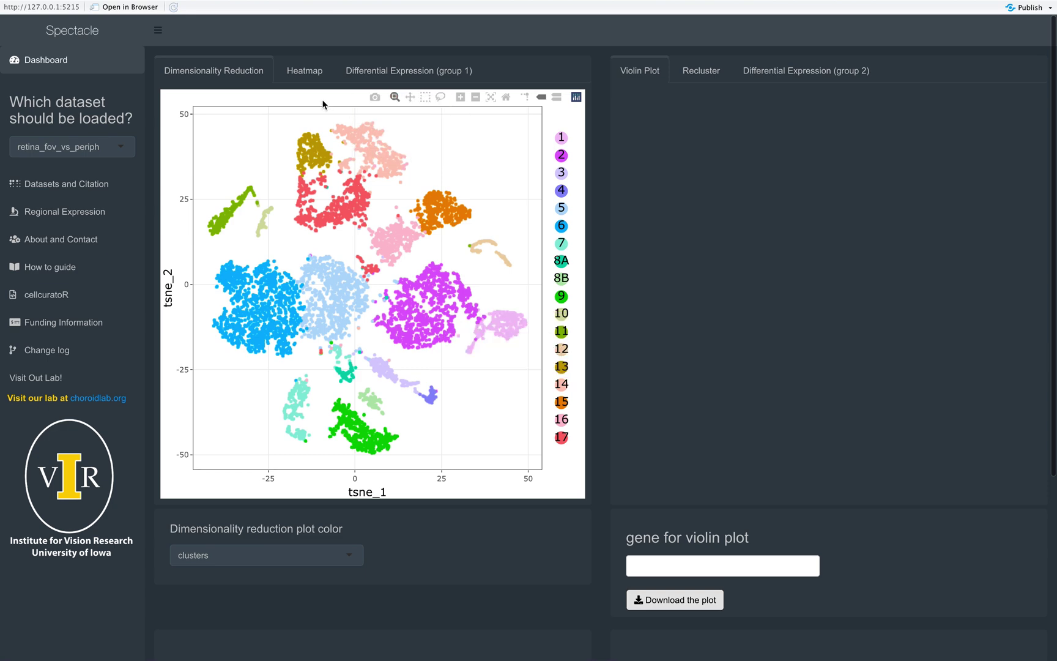
# Display the cartoon expression heatmap for the gene ARR3
pyautogui.click(299, 71)
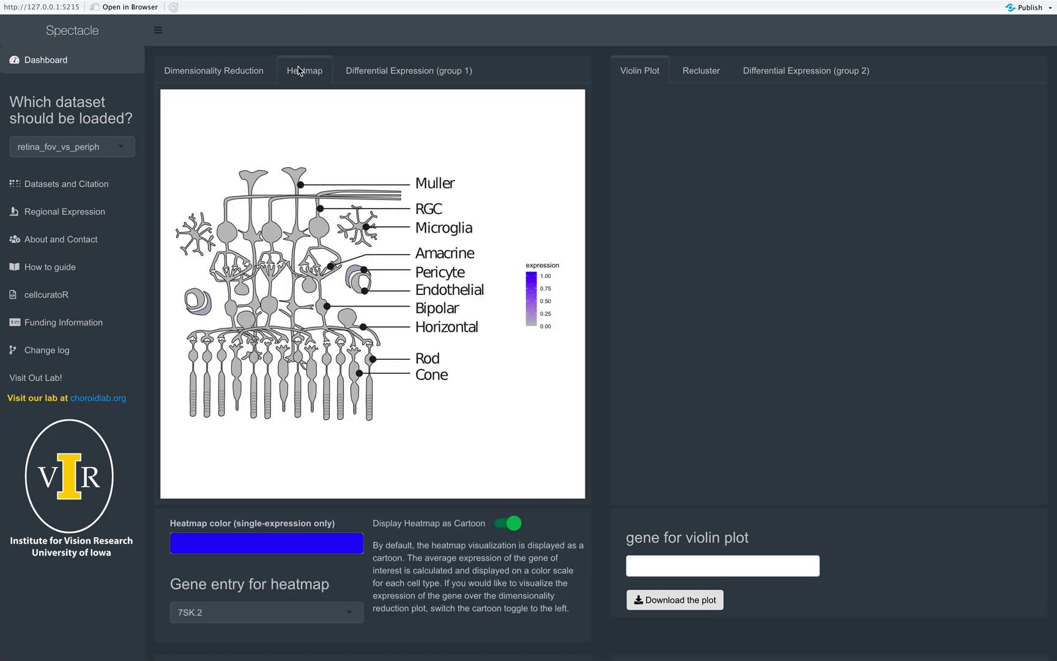
pyautogui.click(233, 612)
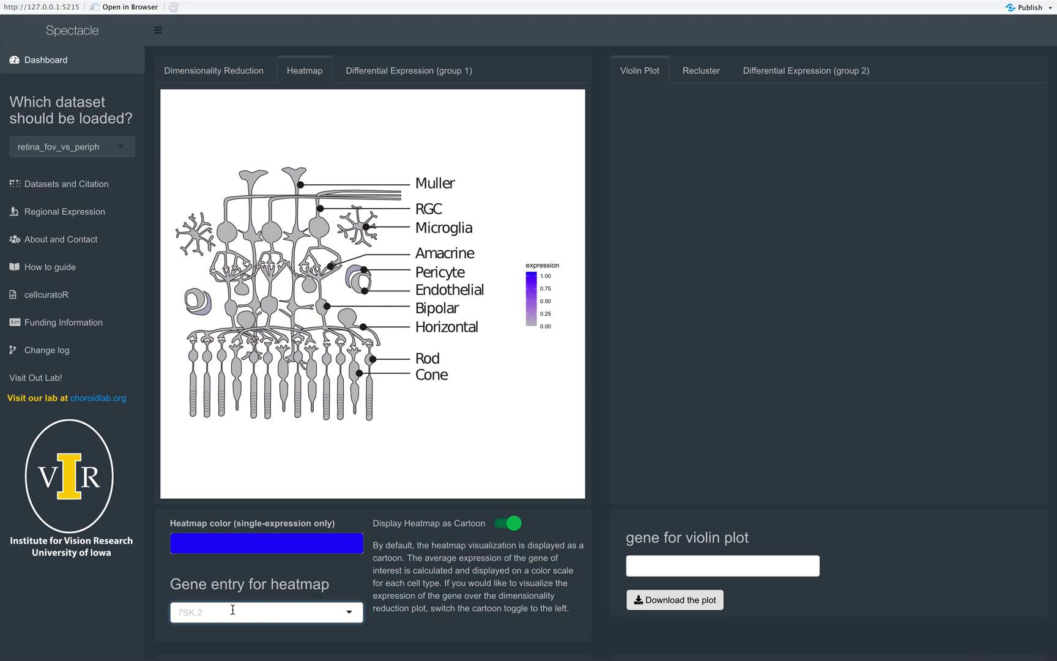
pyautogui.press('BackSpace')
pyautogui.write('a')
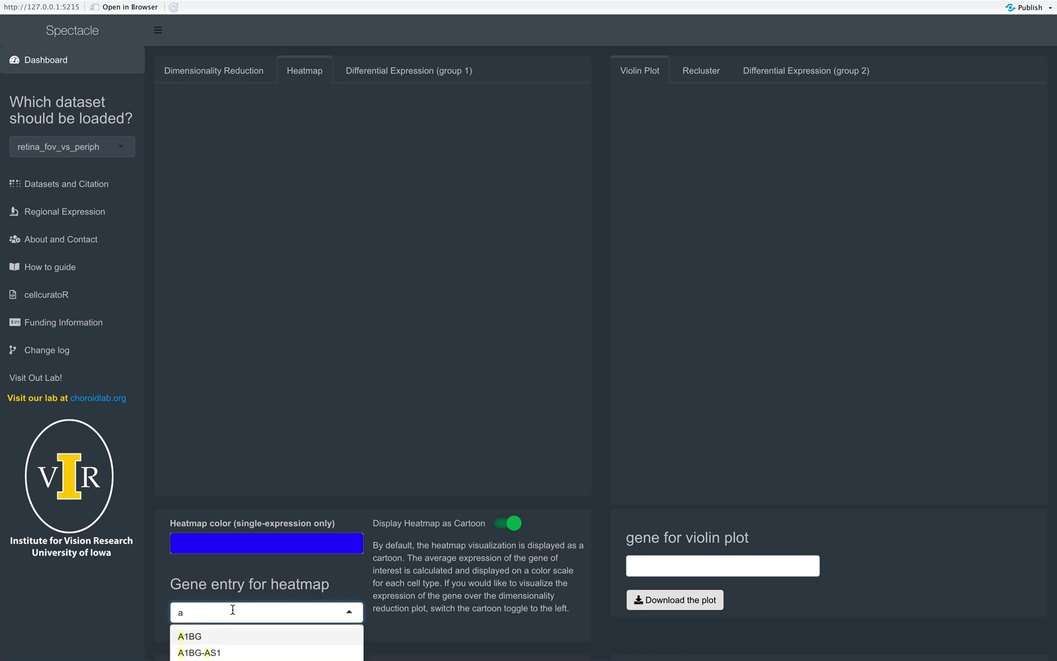
pyautogui.write('rr3')
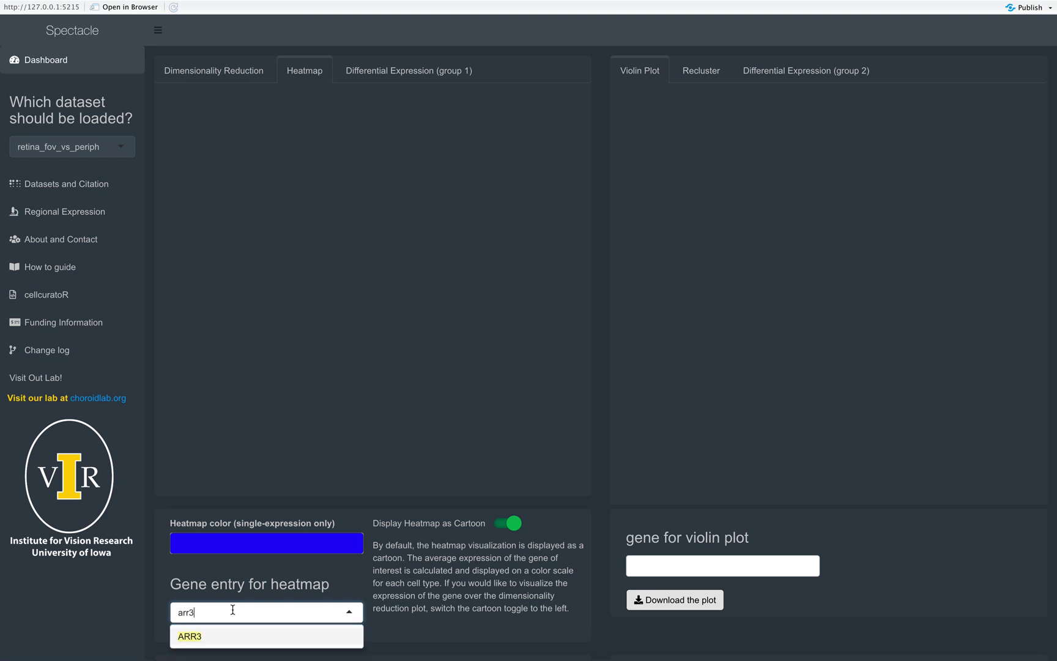
pyautogui.press('Return')
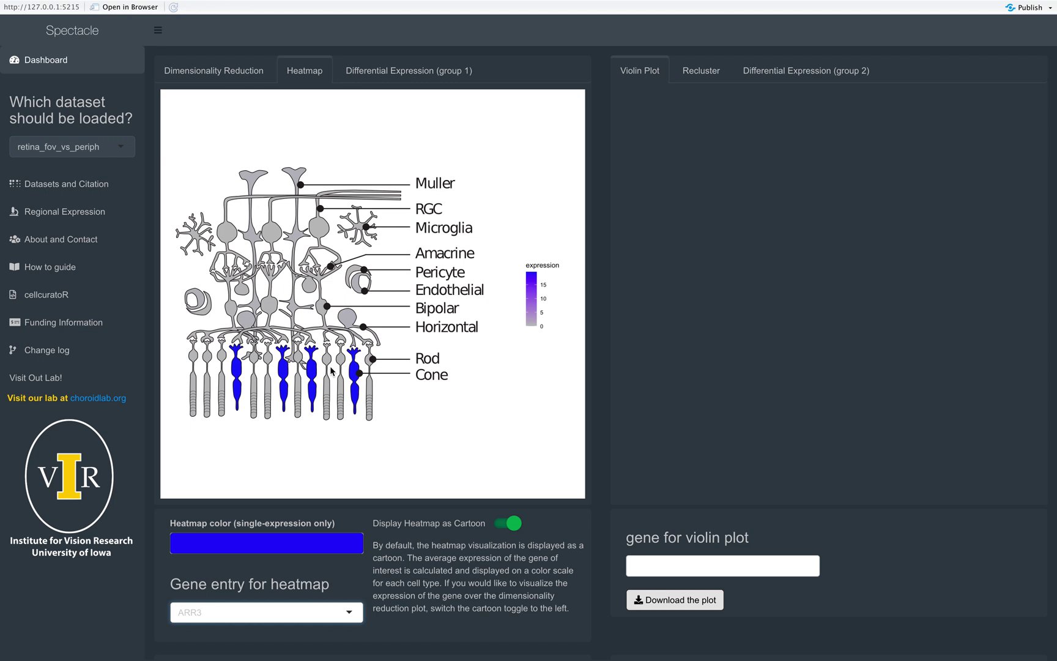
# Set the single-expression heatmap color to bright green
pyautogui.click(197, 542)
pyautogui.click(274, 617)
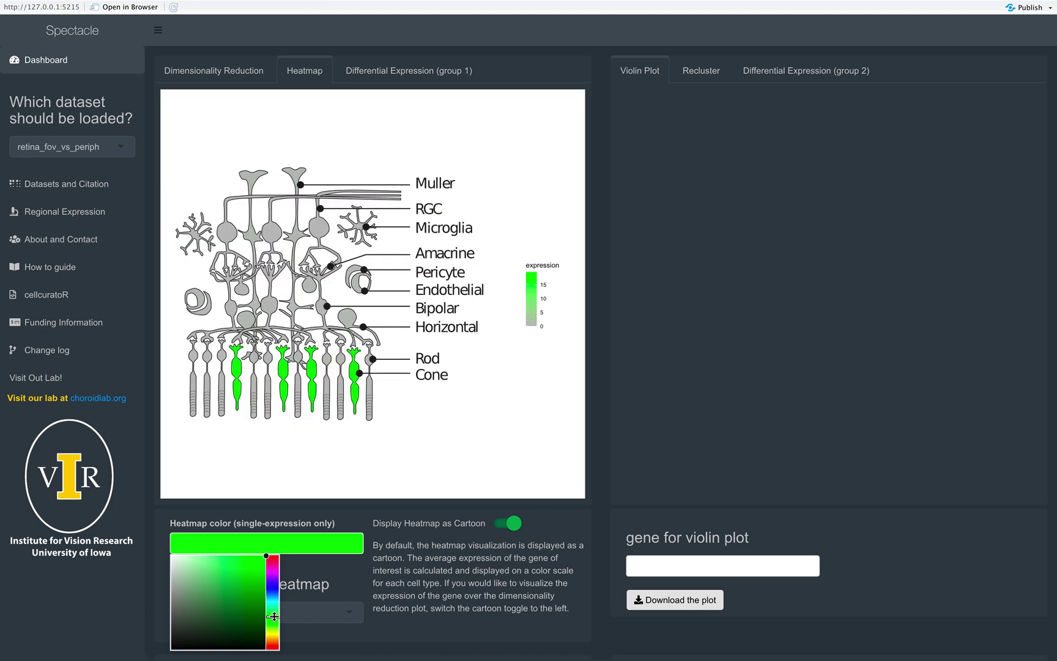
pyautogui.click(383, 593)
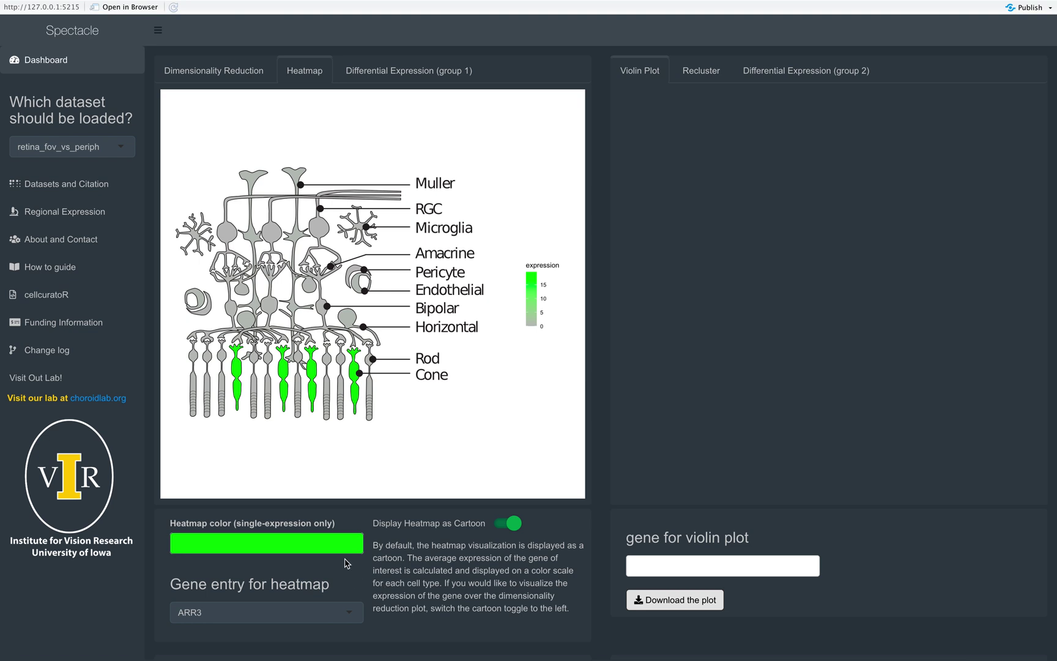
# Turn off the cartoon display of the ARR3 heatmap and set the heatmap color to pinkish red, trying orange first
pyautogui.click(513, 526)
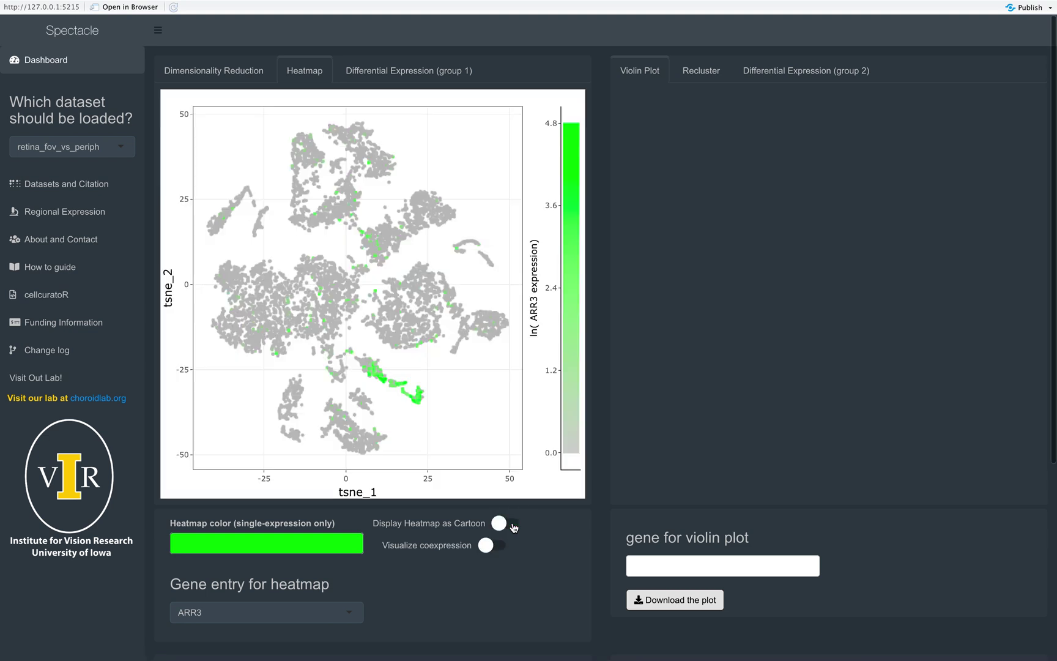
pyautogui.click(312, 540)
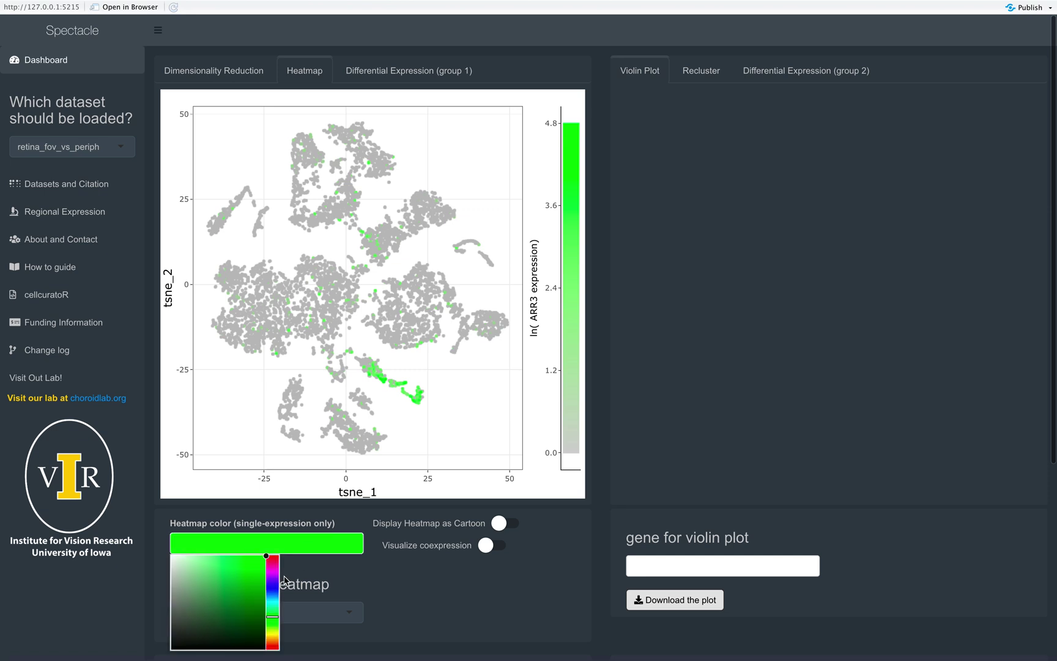
pyautogui.click(273, 641)
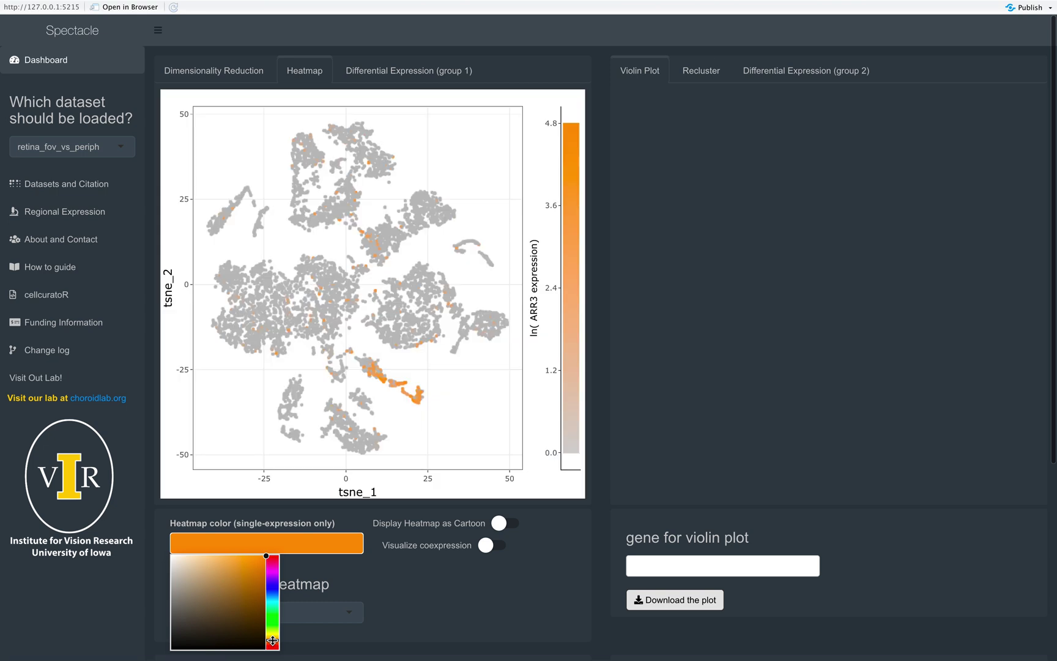
pyautogui.click(273, 561)
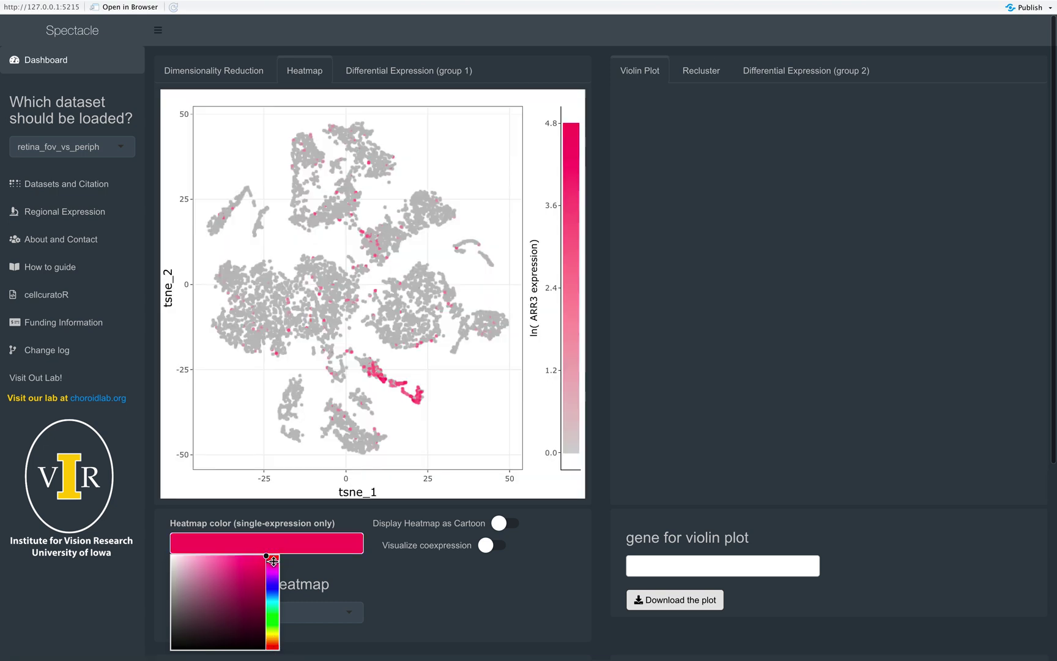
pyautogui.moveTo(379, 378)
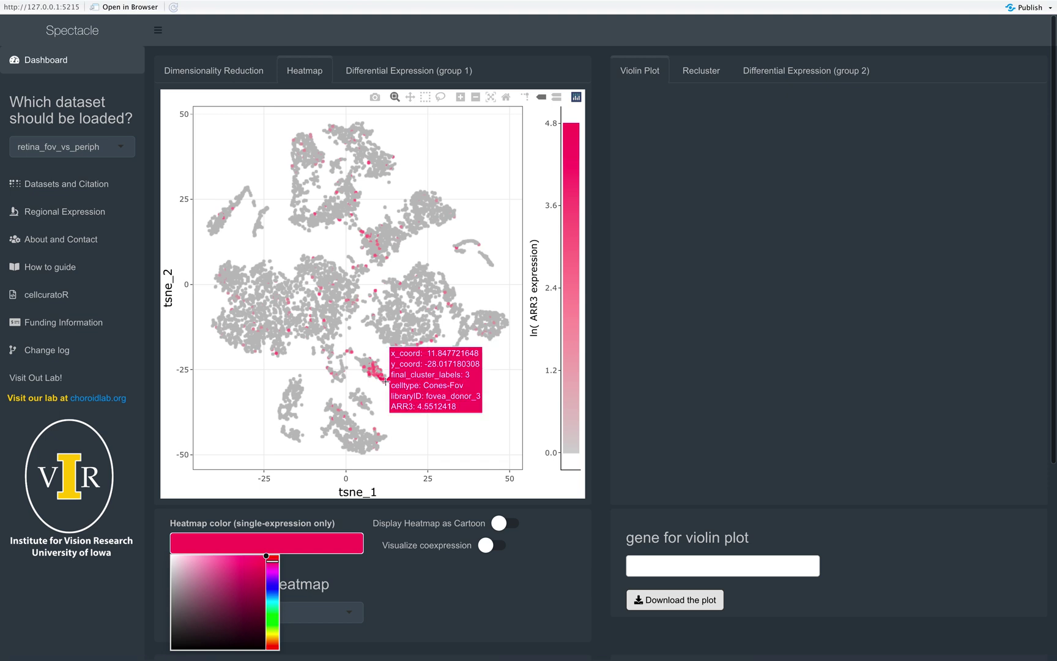
pyautogui.click(377, 404)
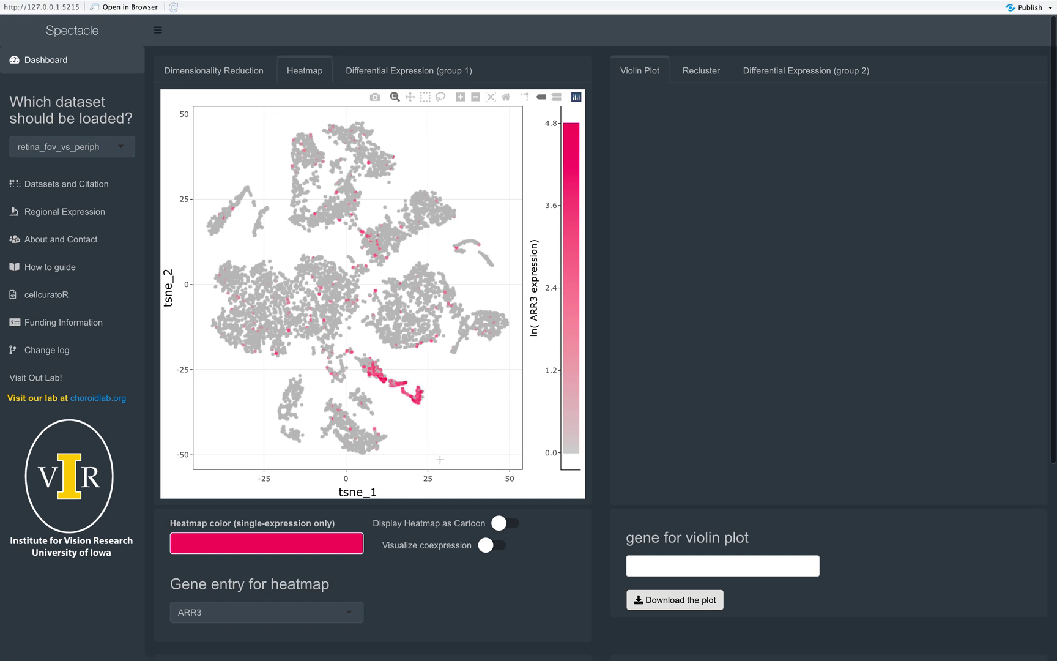
# Turn on coexpression visualization for the ARR3 heatmap and set the second gene to PDE6H
pyautogui.click(485, 545)
pyautogui.scroll(-2, 359, 612)
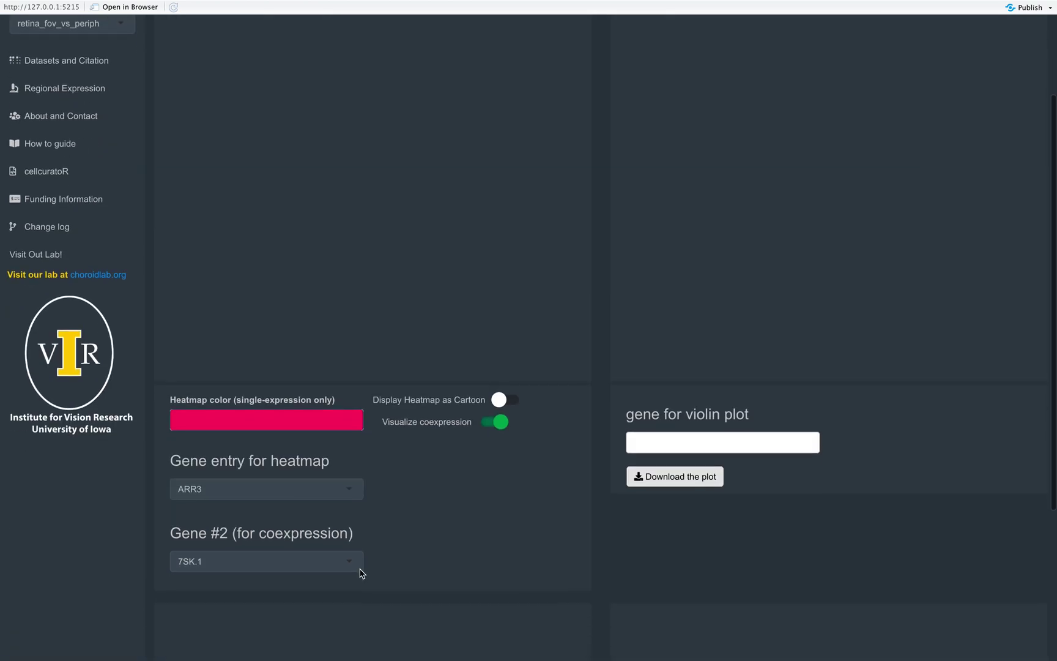
pyautogui.click(272, 563)
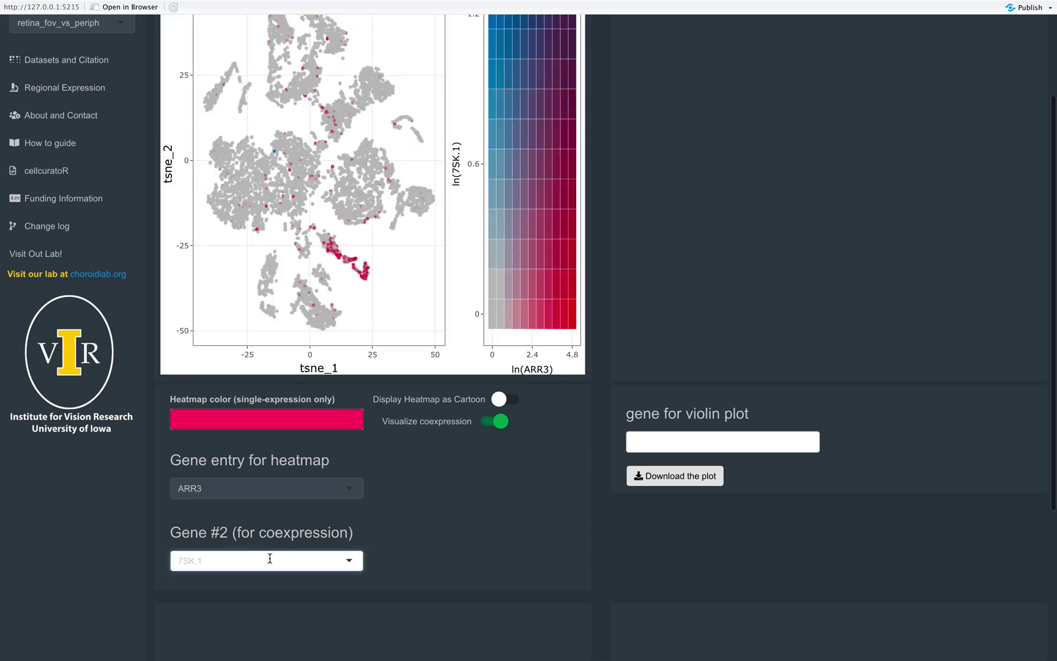
pyautogui.write('p')
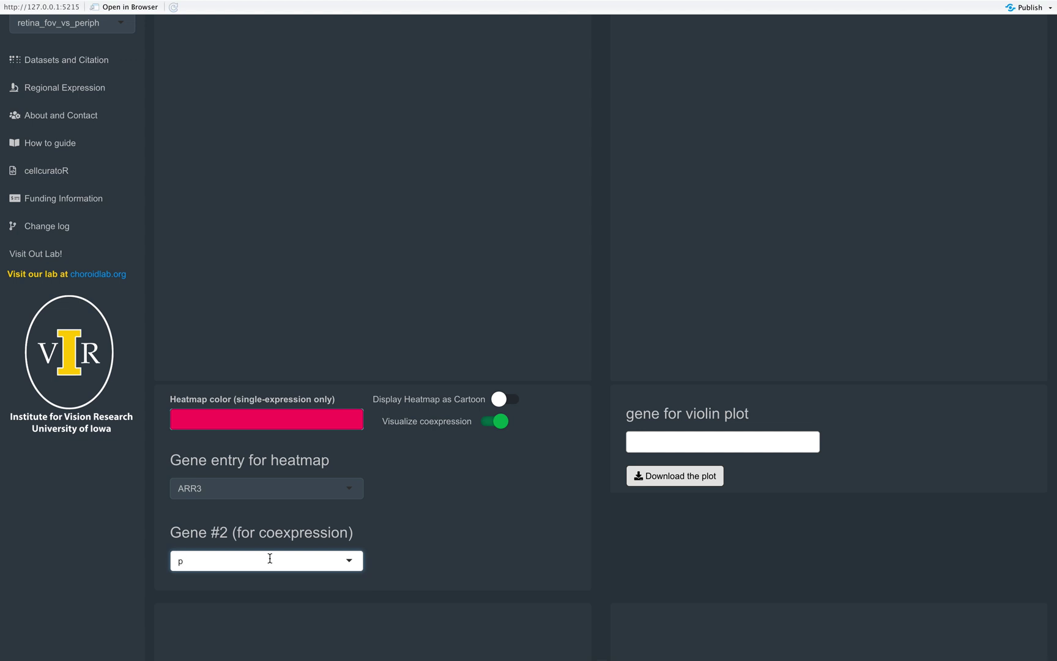
pyautogui.write('de6h')
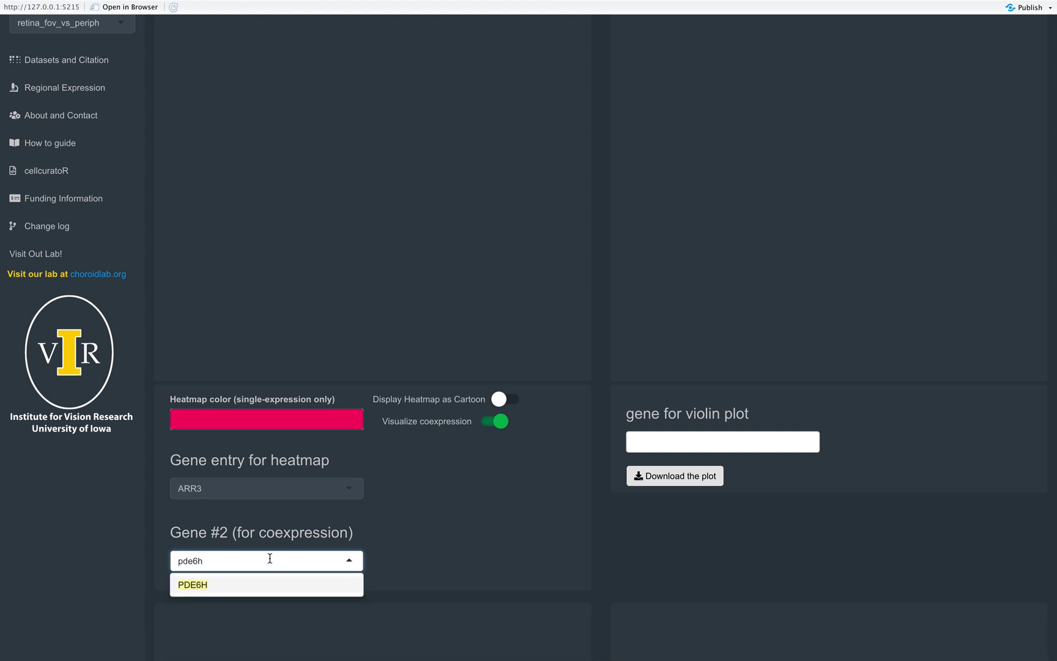
pyautogui.press('Return')
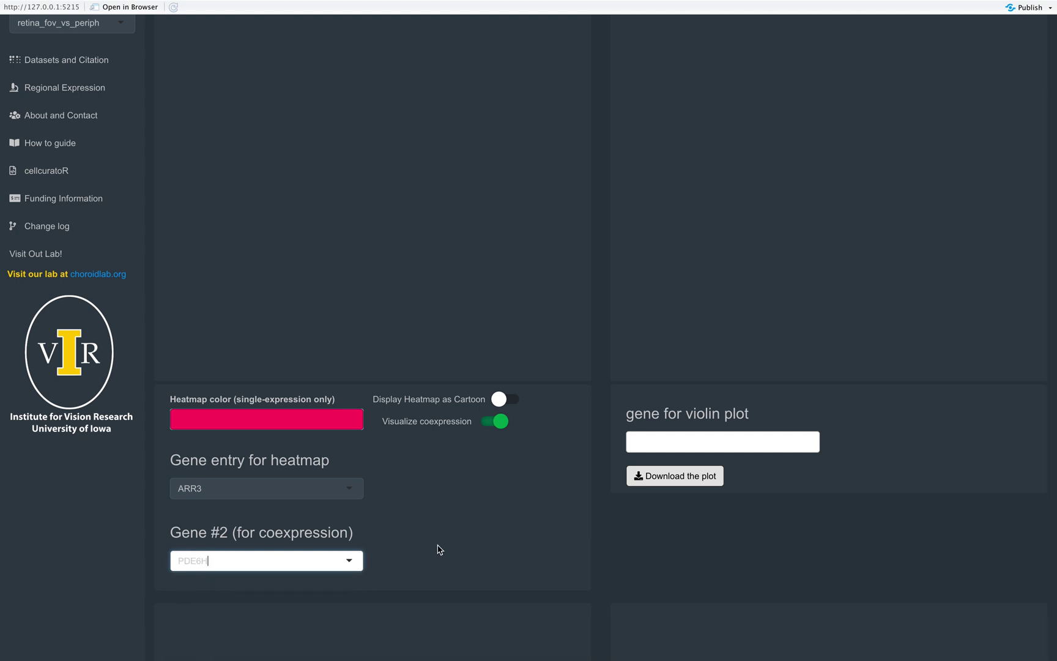
pyautogui.scroll(3, 438, 550)
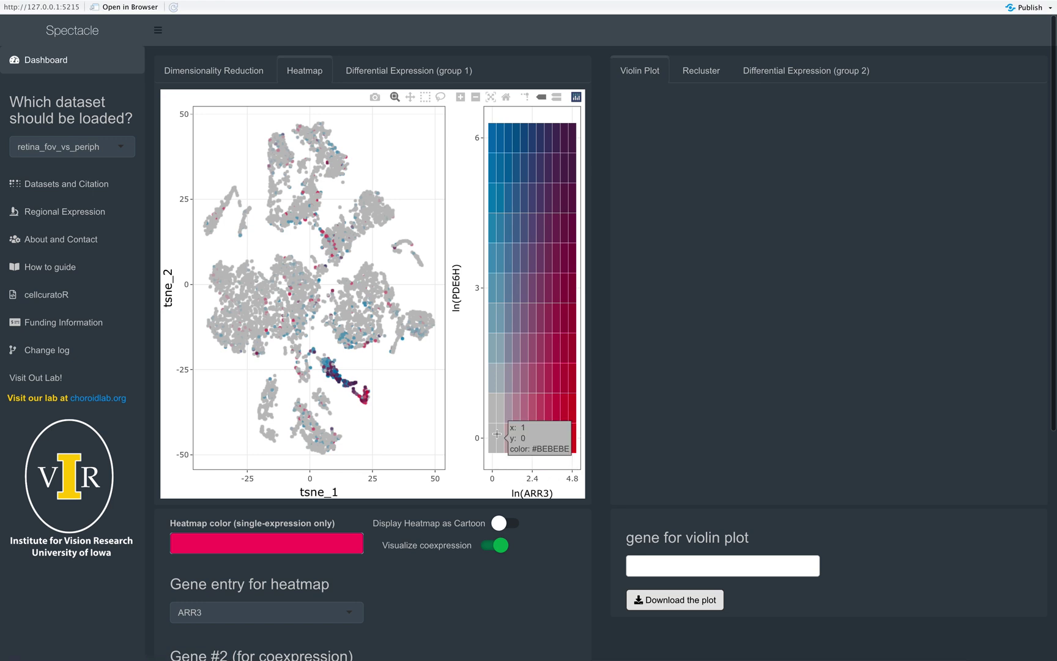
# Zoom in on the cone cells in the ARR3 and PDE6H coexpression heatmap and compare their colors with the legend
pyautogui.moveTo(330, 354)
pyautogui.moveTo(305, 352); pyautogui.dragTo(406, 420)
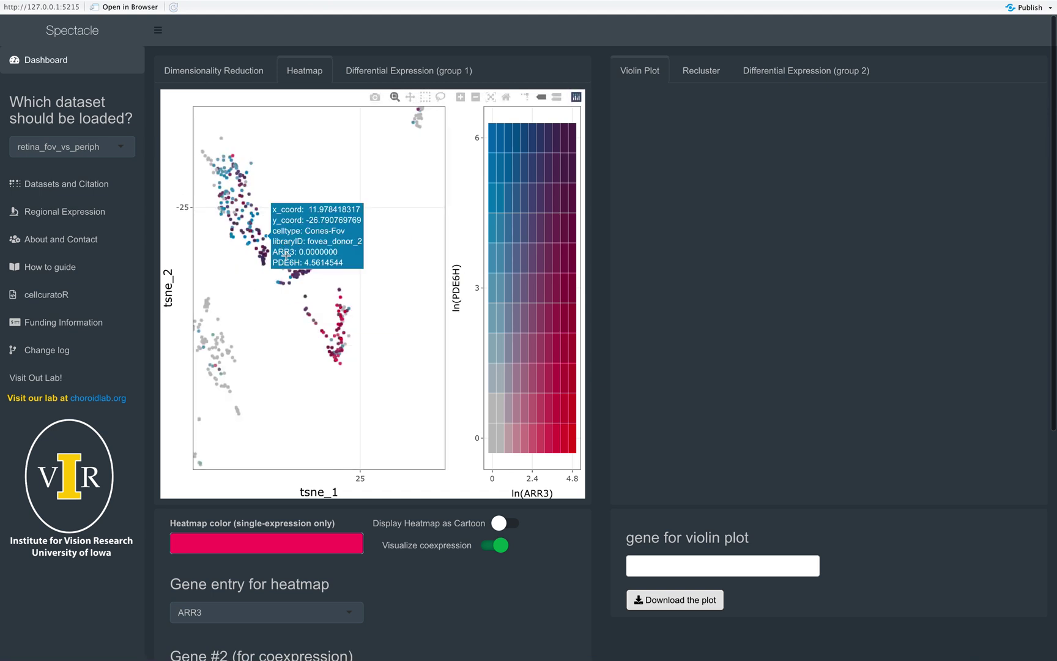
pyautogui.moveTo(294, 270)
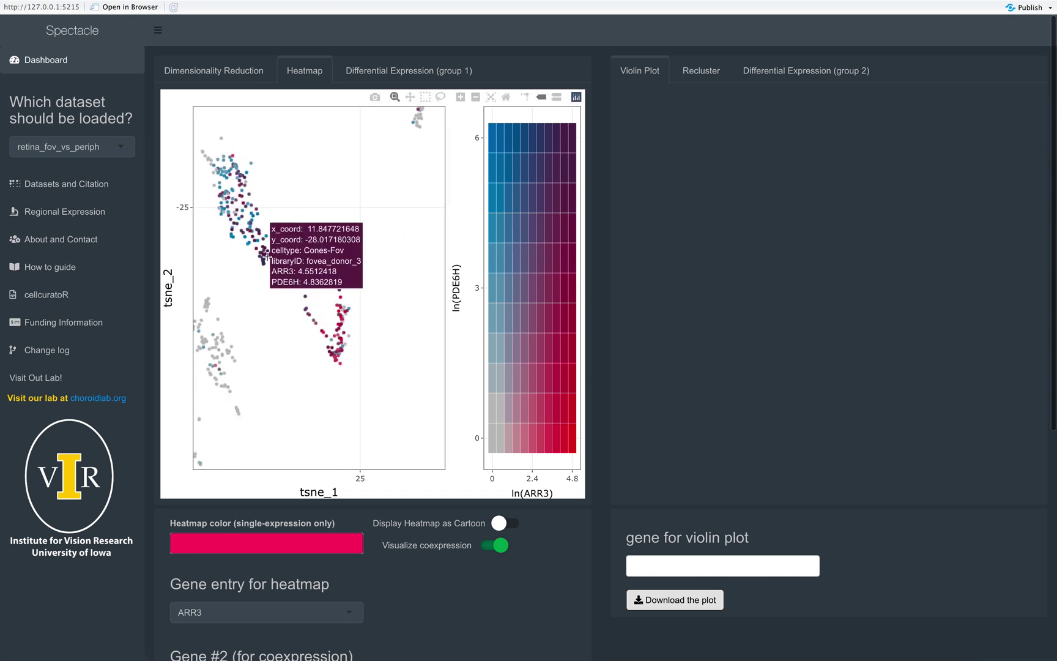
pyautogui.moveTo(551, 143)
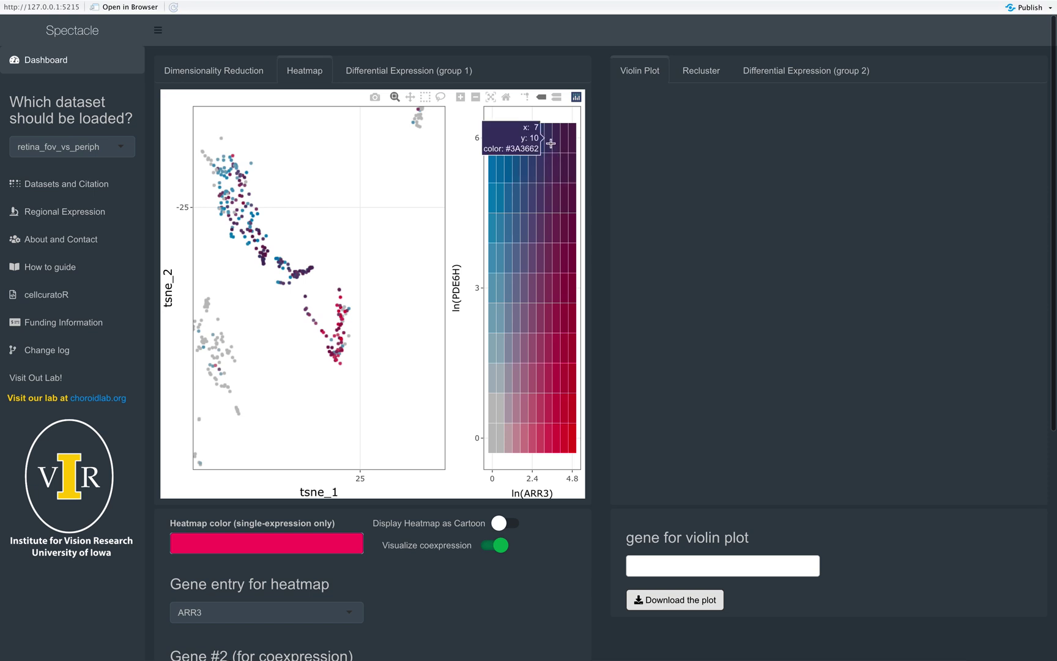
# Change the second coexpression gene to PDE6A and display its coexpression heatmap with ARR3
pyautogui.scroll(-3, 309, 609)
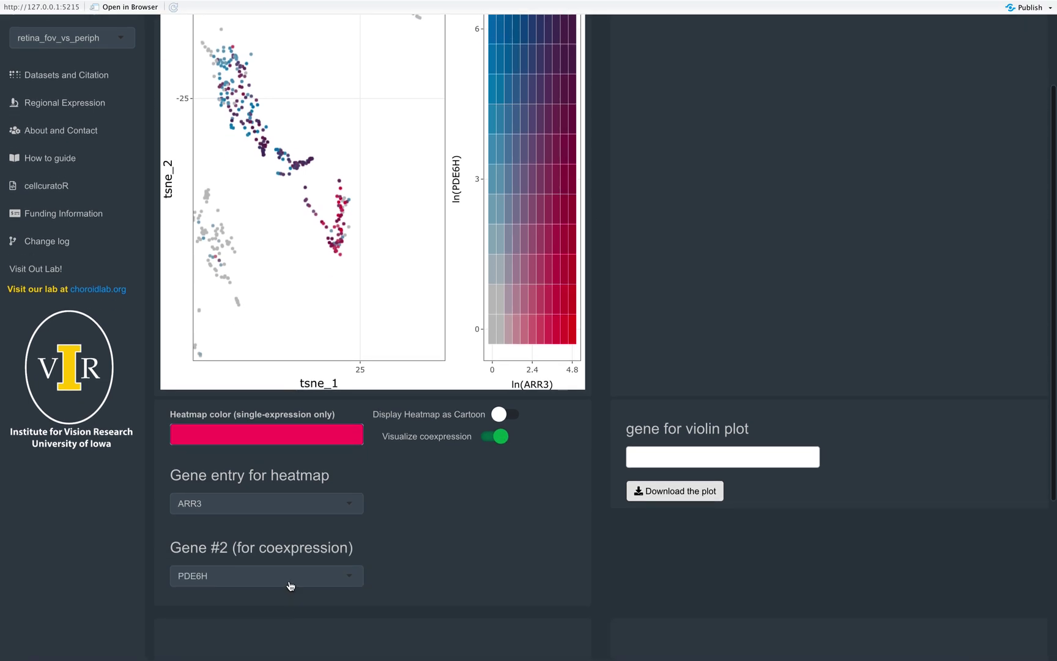
pyautogui.click(291, 576)
pyautogui.press('BackSpace')
pyautogui.write('PDE6A')
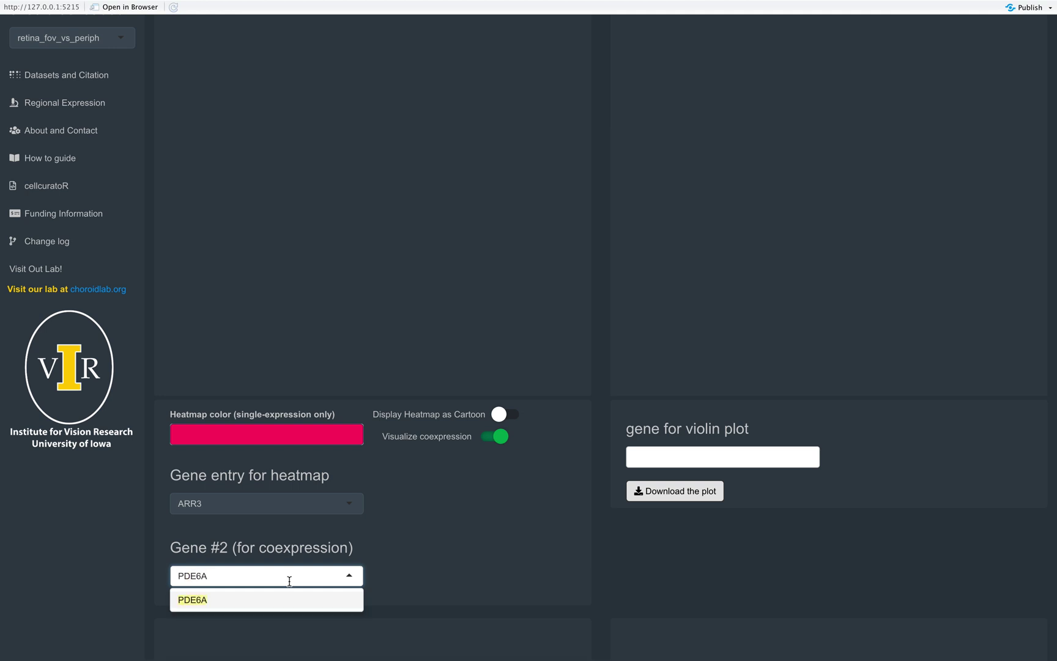
pyautogui.press('Return')
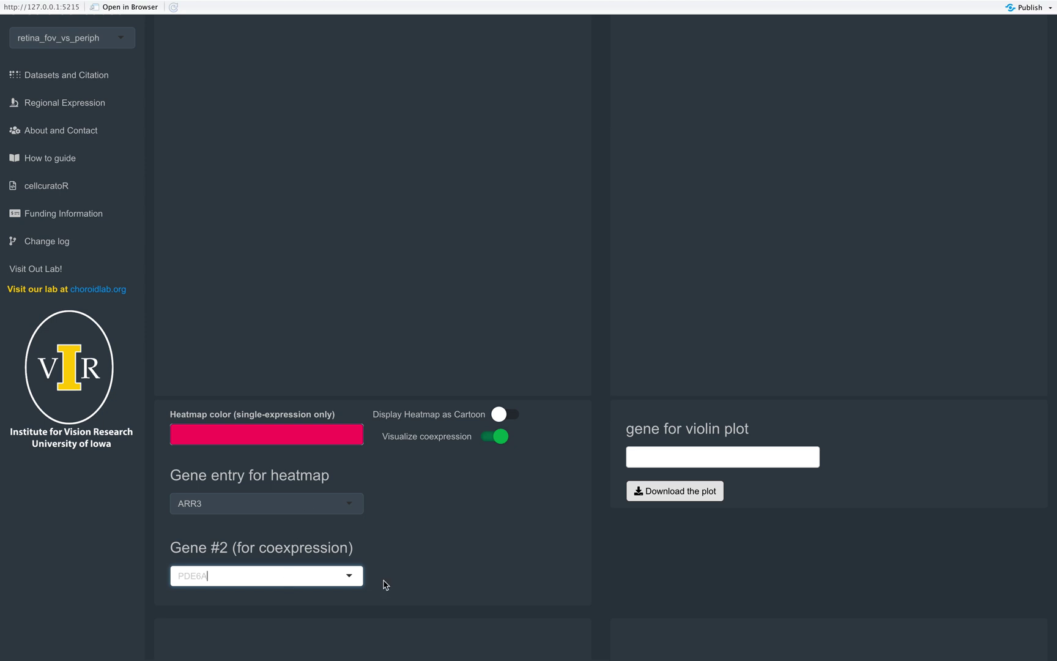
pyautogui.scroll(1, 466, 563)
pyautogui.scroll(2, 463, 563)
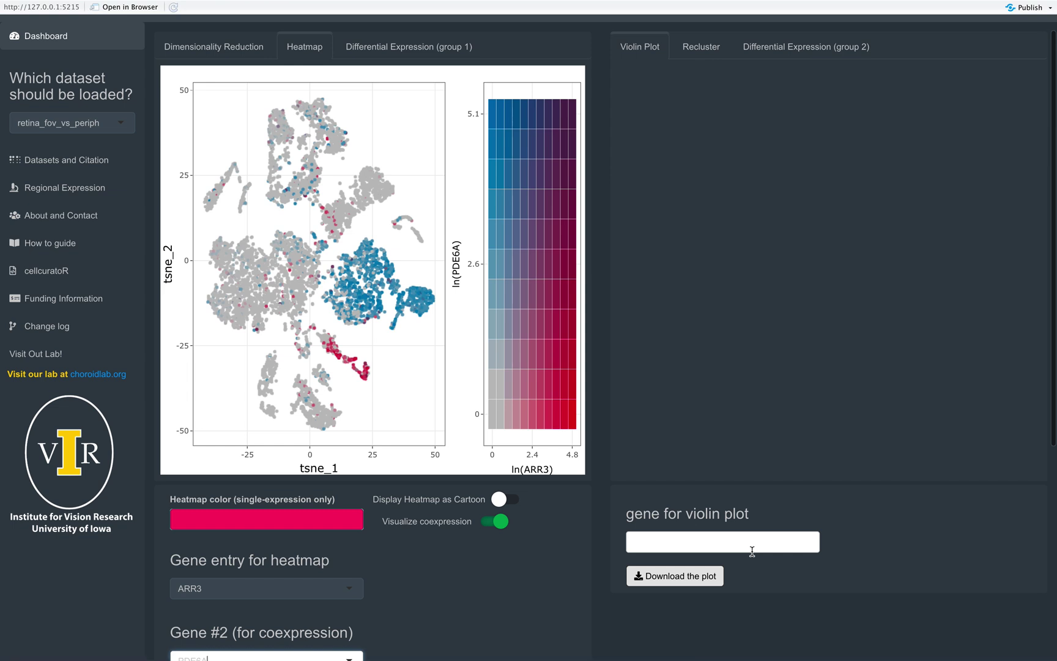
# Create a violin plot for the genes ARR3 and PDE6A
pyautogui.scroll(-1, 752, 551)
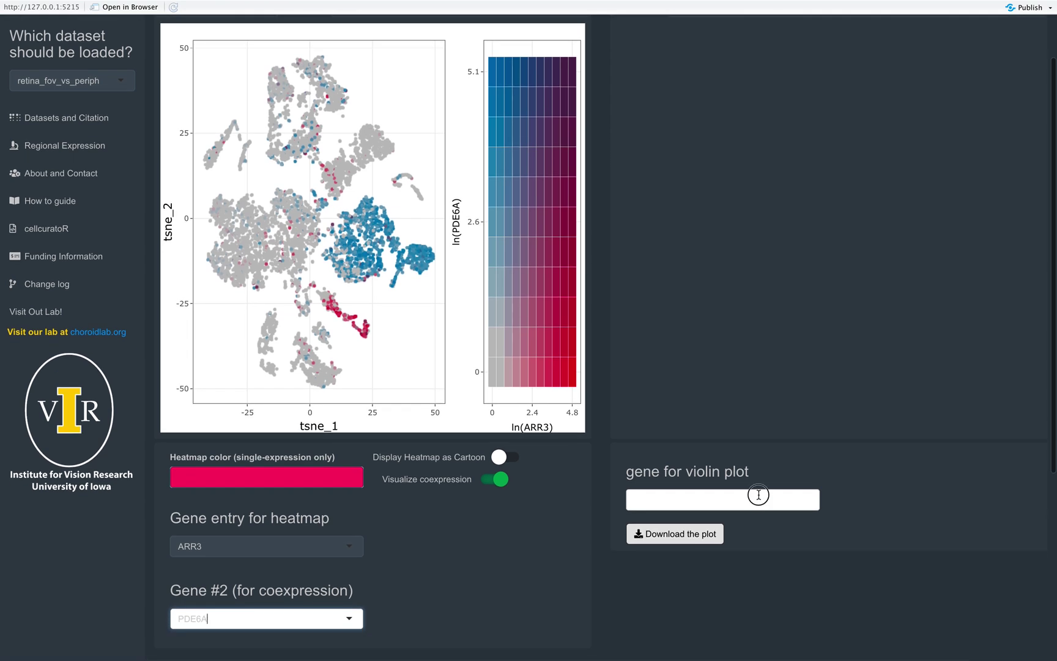
pyautogui.click(756, 495)
pyautogui.write('arr3')
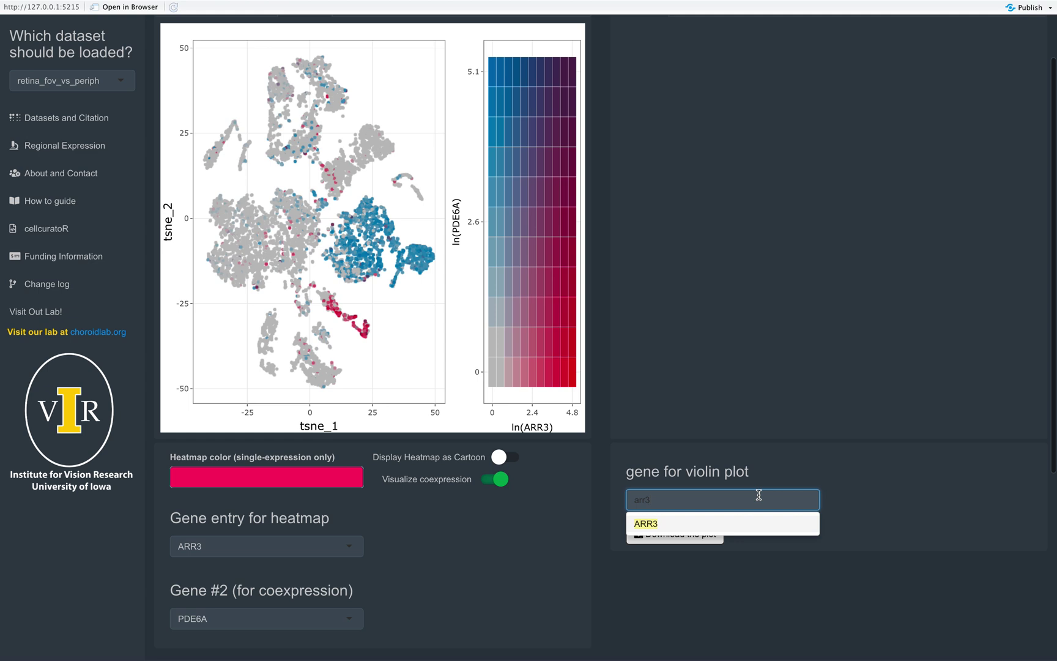
pyautogui.press('Return')
pyautogui.scroll(2, 812, 487)
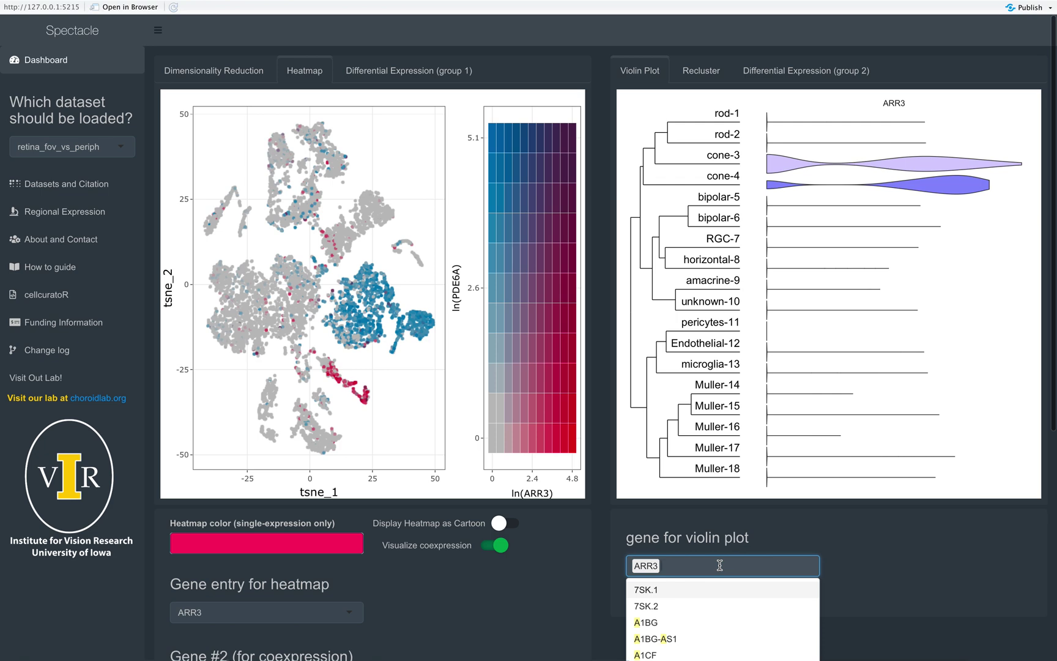
pyautogui.write('pde6a')
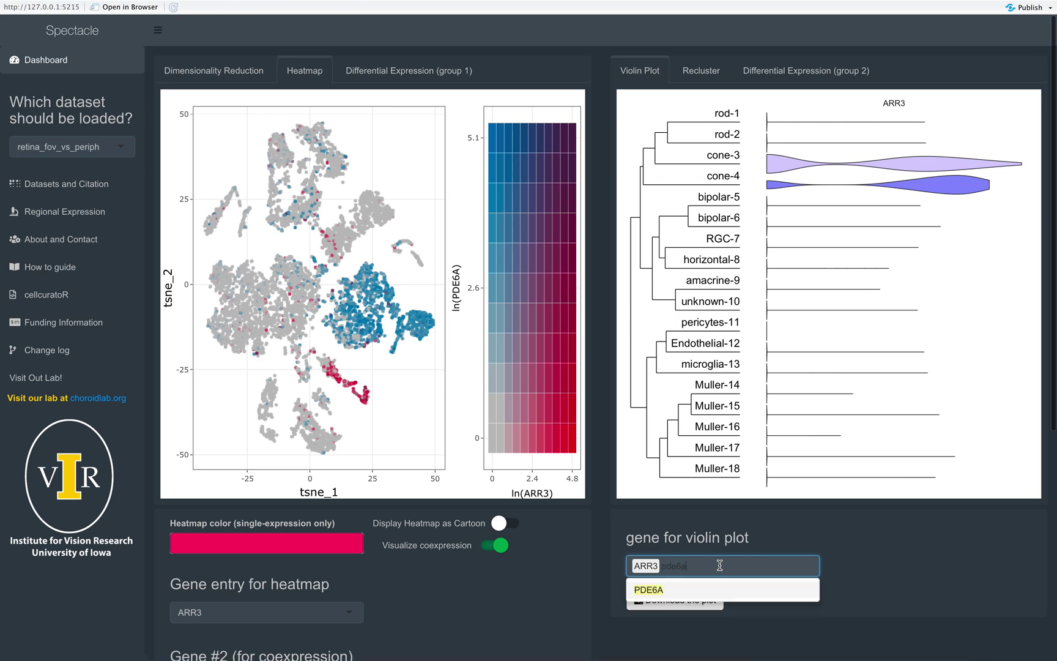
pyautogui.press('Return')
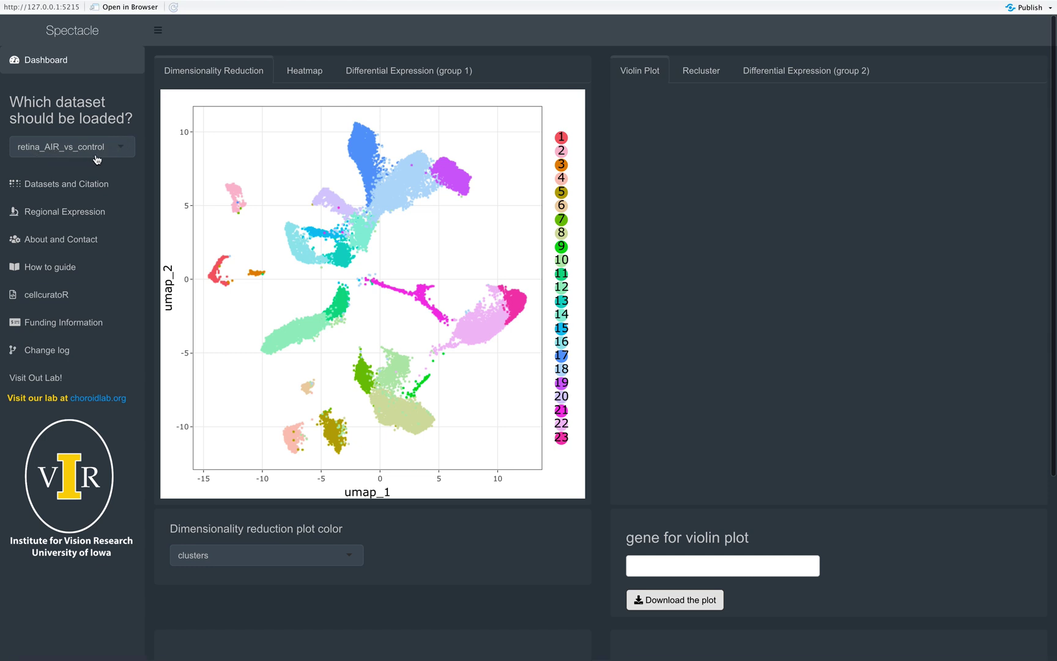
# Recluster groups 17, 18 and 19 of the retina_AIR_vs_control dataset, with cells colored by original clusters
pyautogui.moveTo(355, 143)
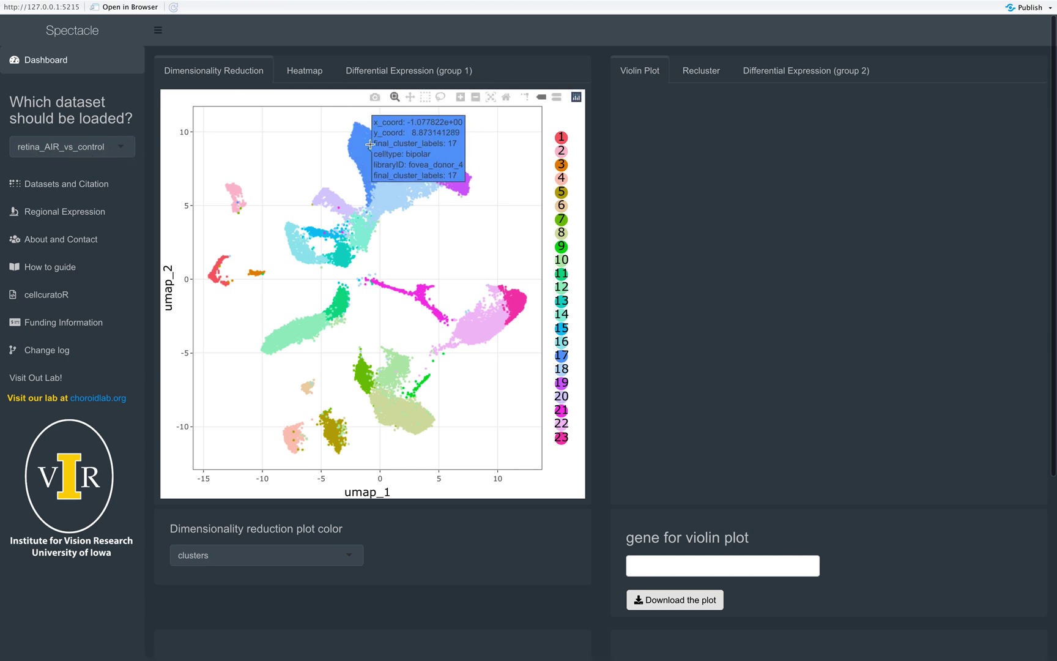
pyautogui.moveTo(437, 178)
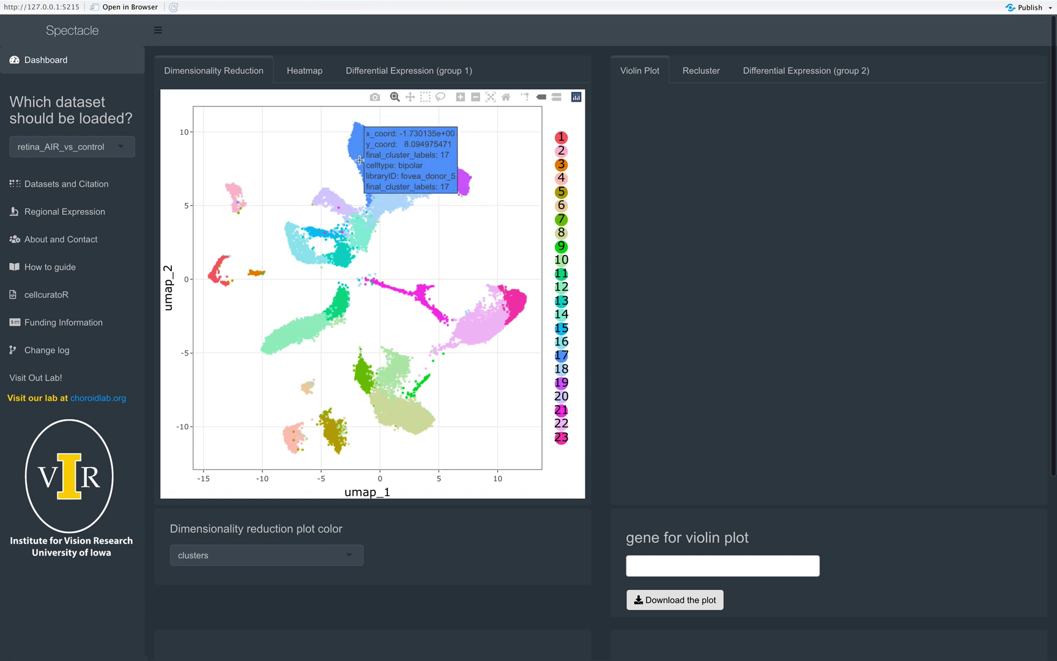
pyautogui.moveTo(395, 179)
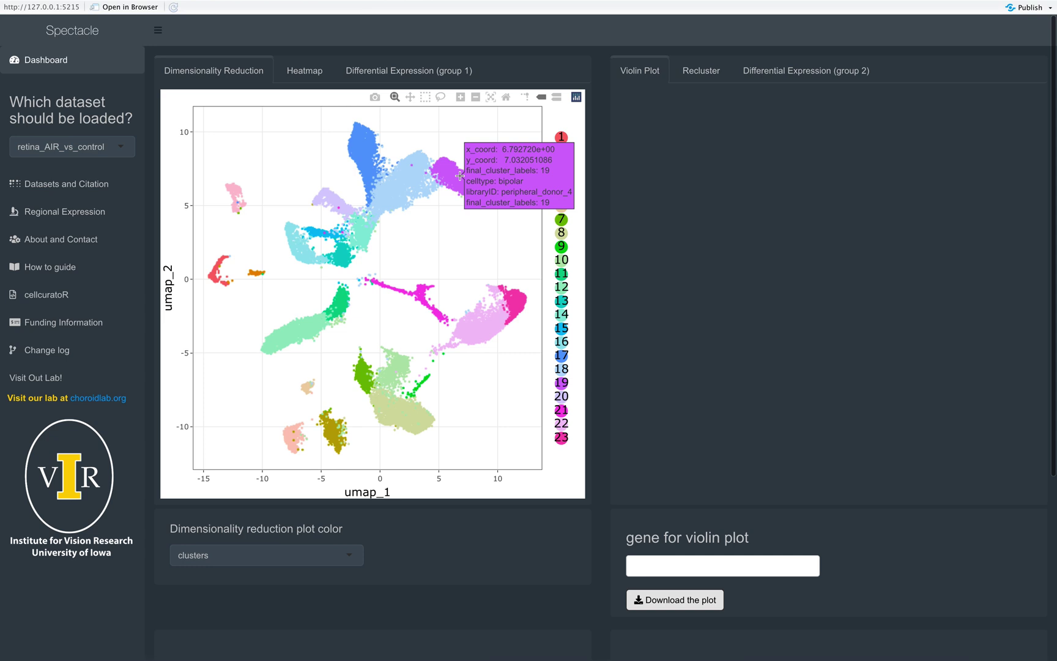
pyautogui.click(698, 67)
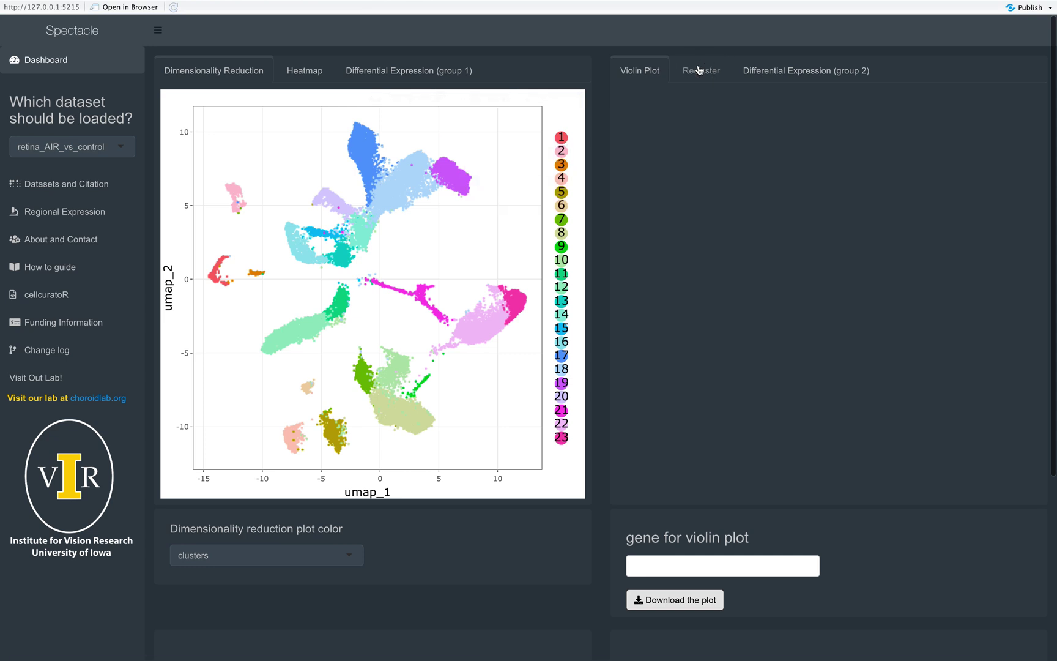
pyautogui.scroll(-6, 696, 166)
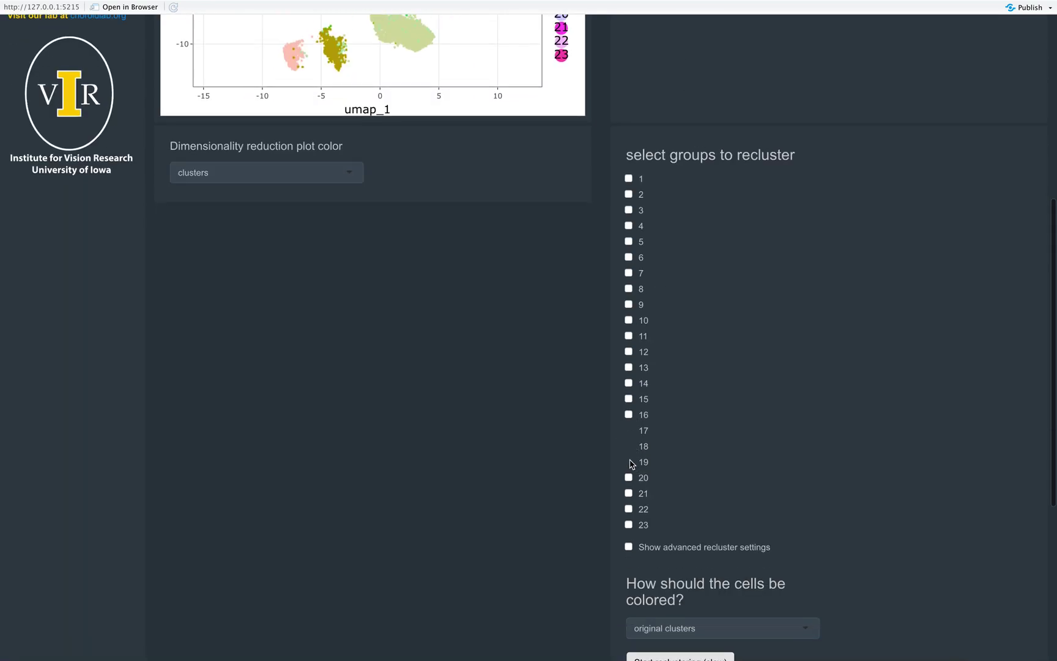
pyautogui.scroll(-3, 684, 522)
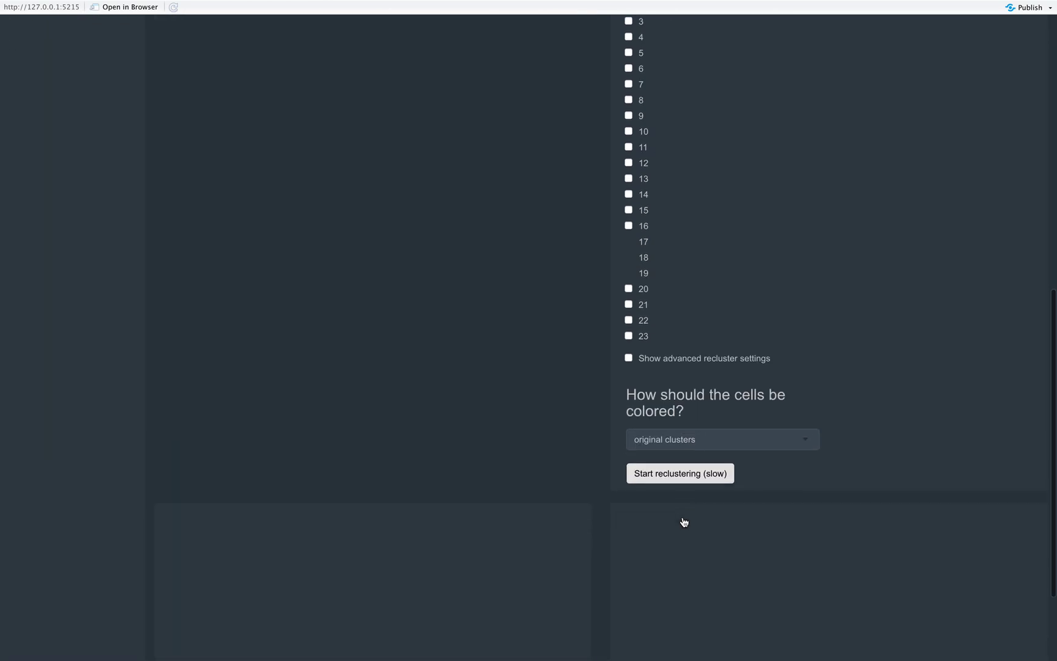
pyautogui.click(677, 470)
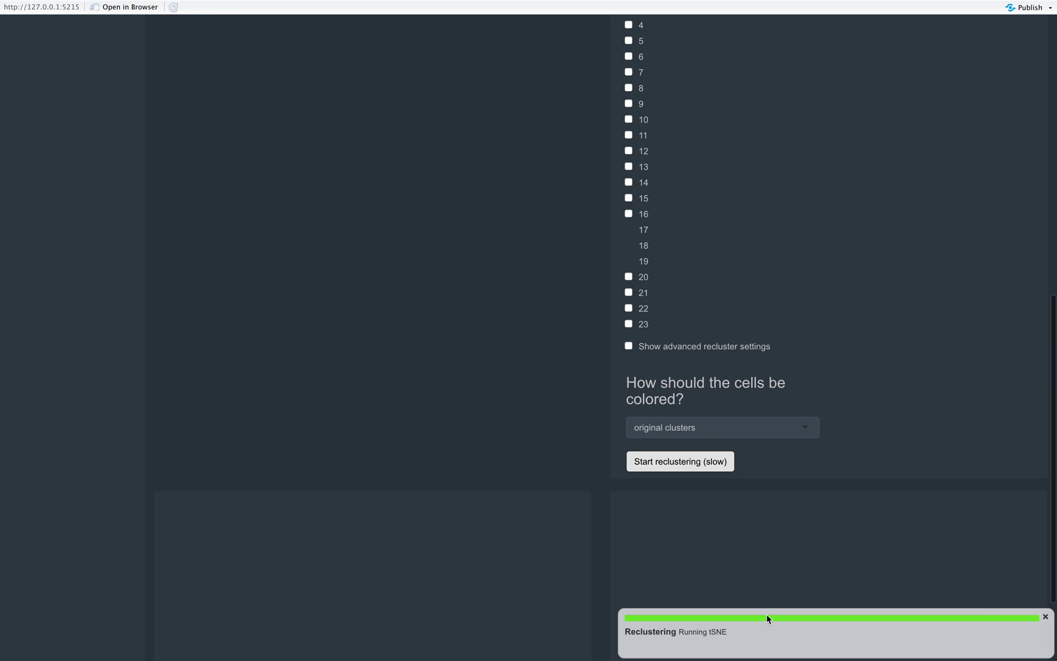
pyautogui.scroll(1, 804, 575)
pyautogui.scroll(15, 803, 574)
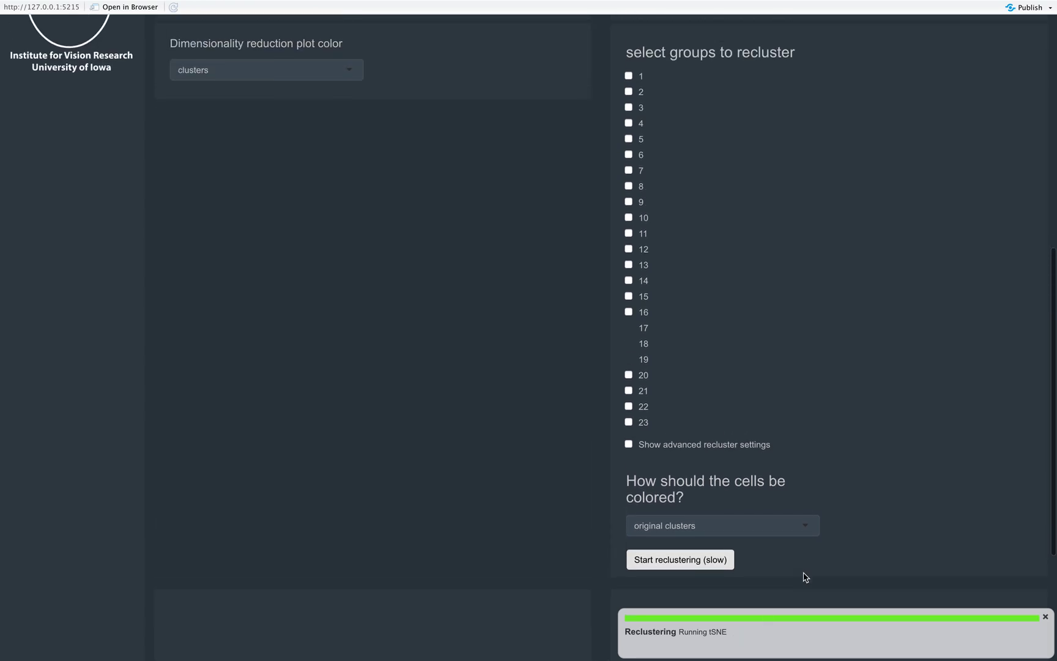
pyautogui.scroll(3, 805, 577)
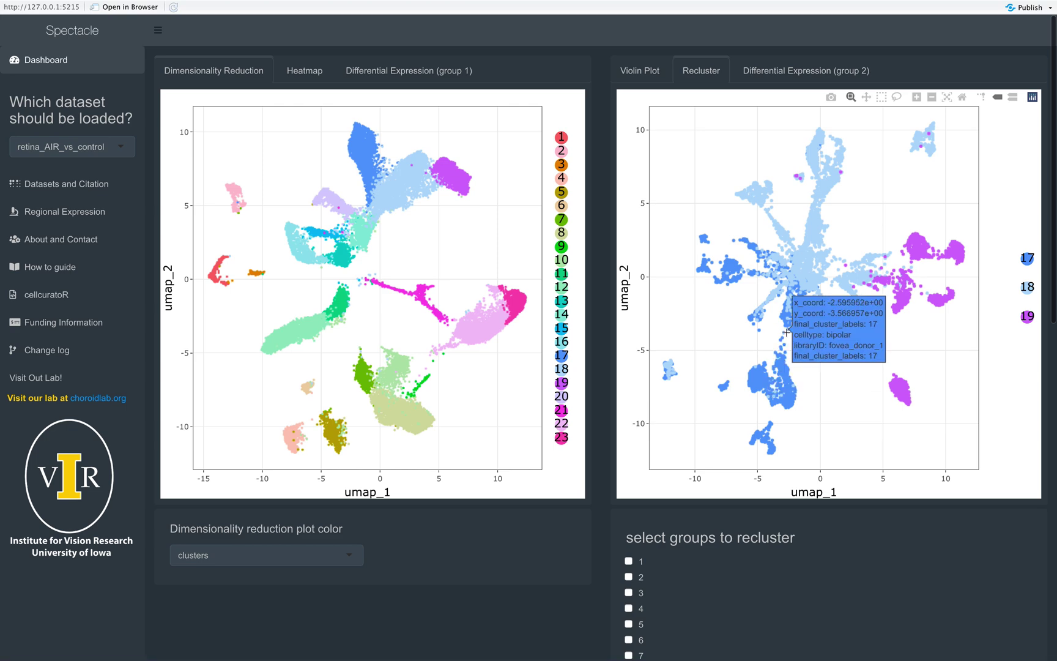
# Color the cells in the reclustered plot by new cluster
pyautogui.scroll(-4, 819, 373)
pyautogui.scroll(-5, 822, 378)
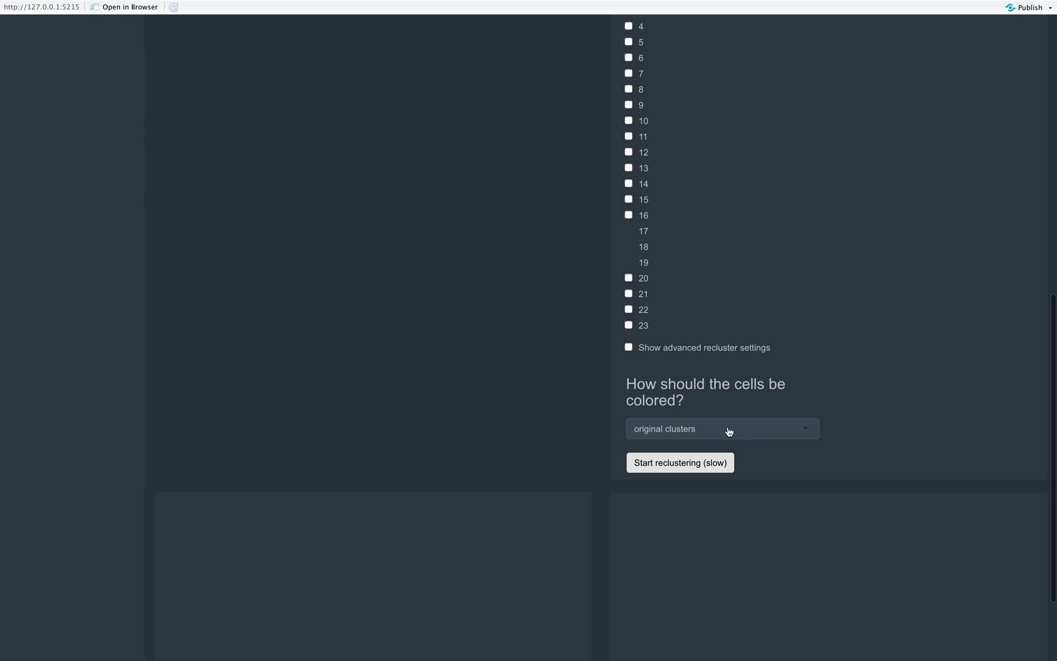
pyautogui.scroll(1, 729, 432)
pyautogui.scroll(10, 729, 431)
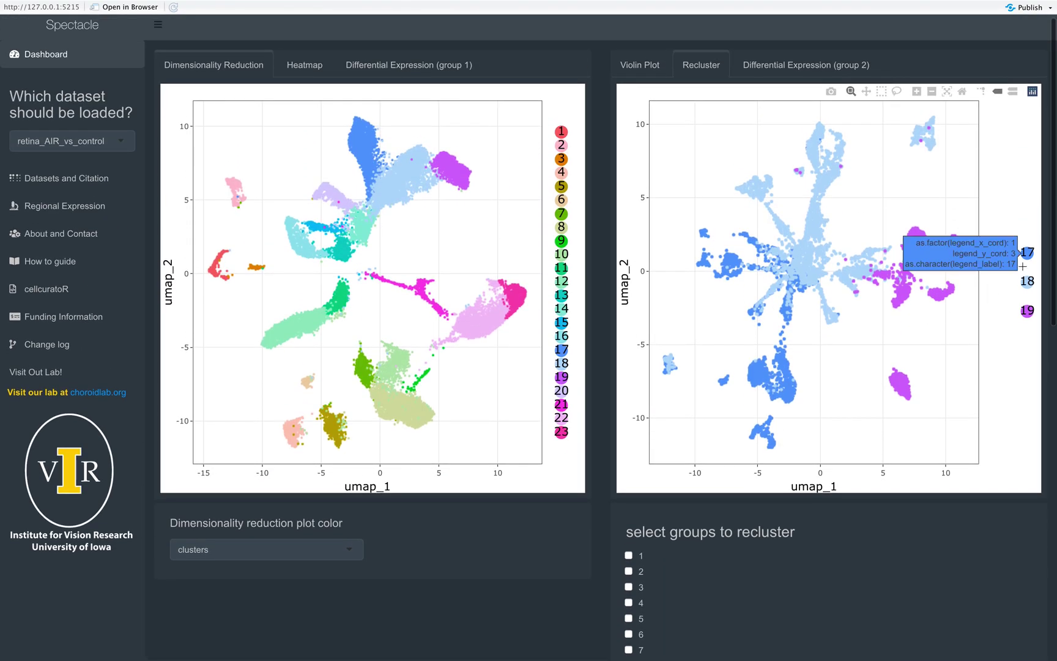
pyautogui.scroll(-10, 996, 318)
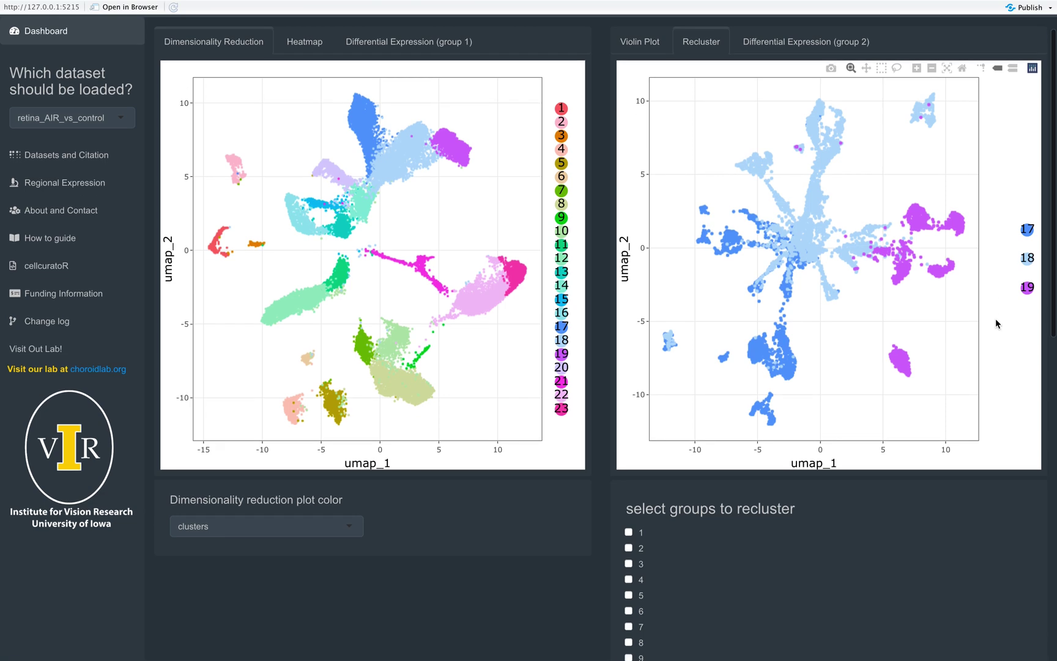
pyautogui.scroll(-8, 995, 323)
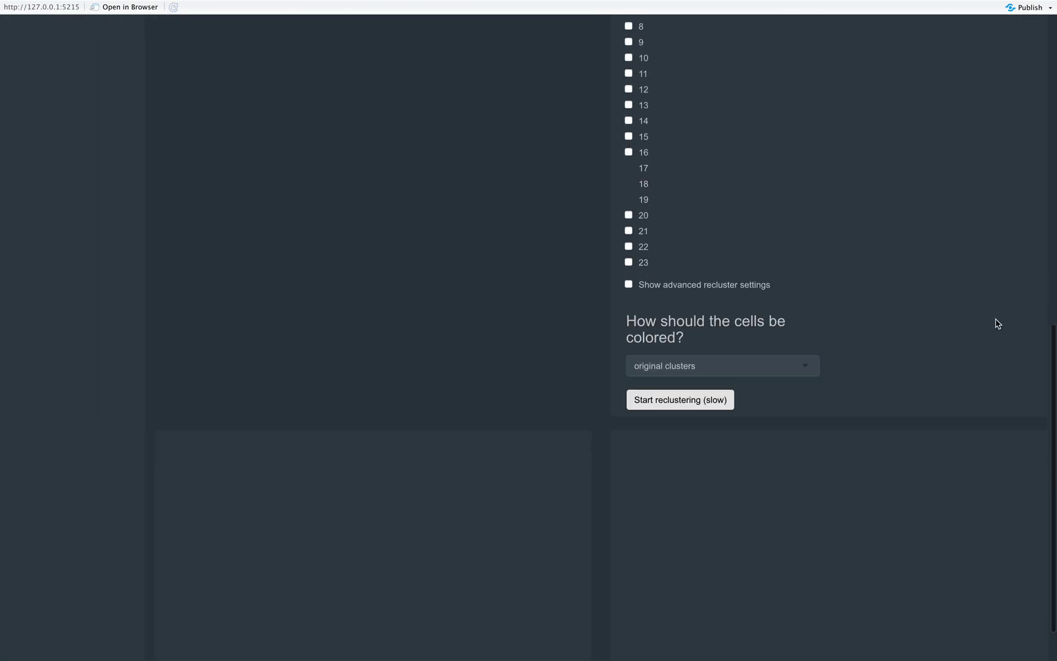
pyautogui.click(745, 365)
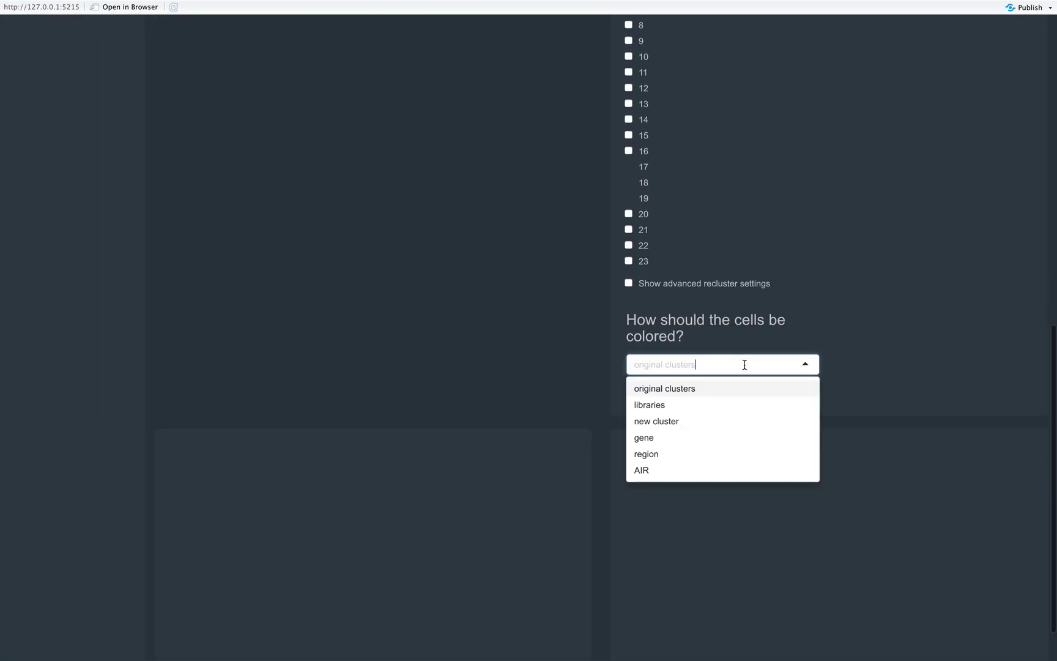
pyautogui.click(670, 421)
pyautogui.scroll(18, 889, 328)
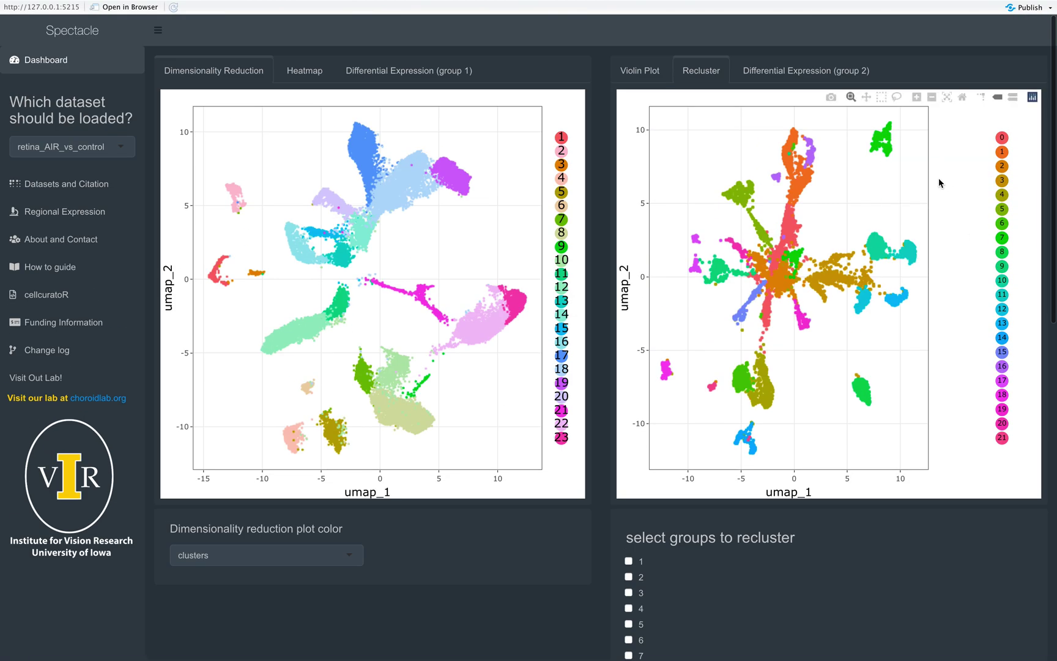
# Color the cells in the reclustered plot by libraries
pyautogui.scroll(-19, 822, 231)
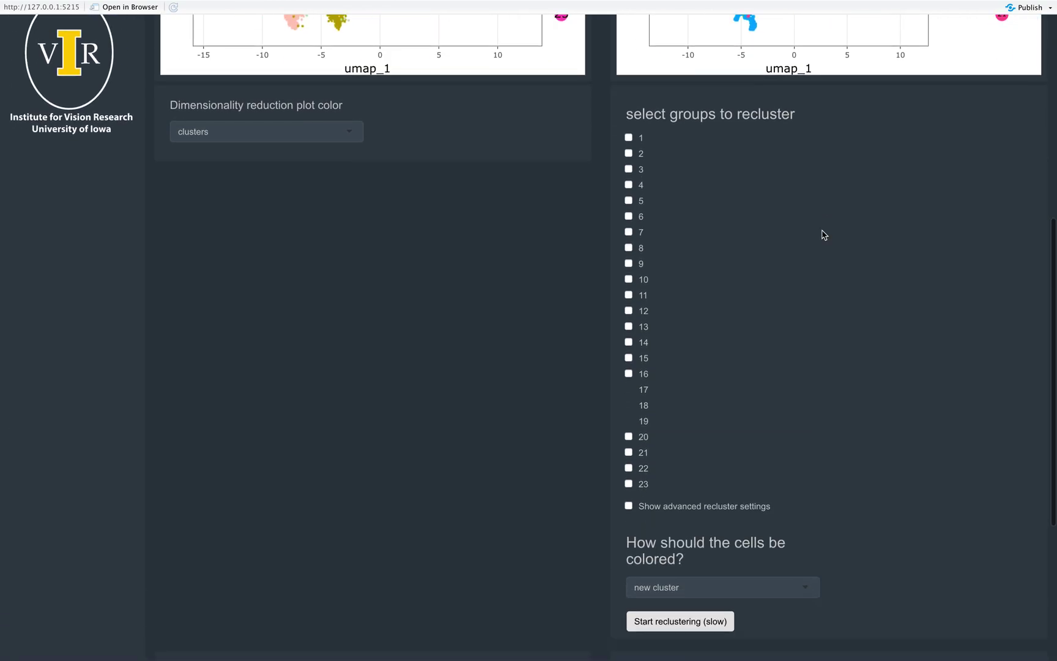
pyautogui.click(746, 345)
pyautogui.click(704, 380)
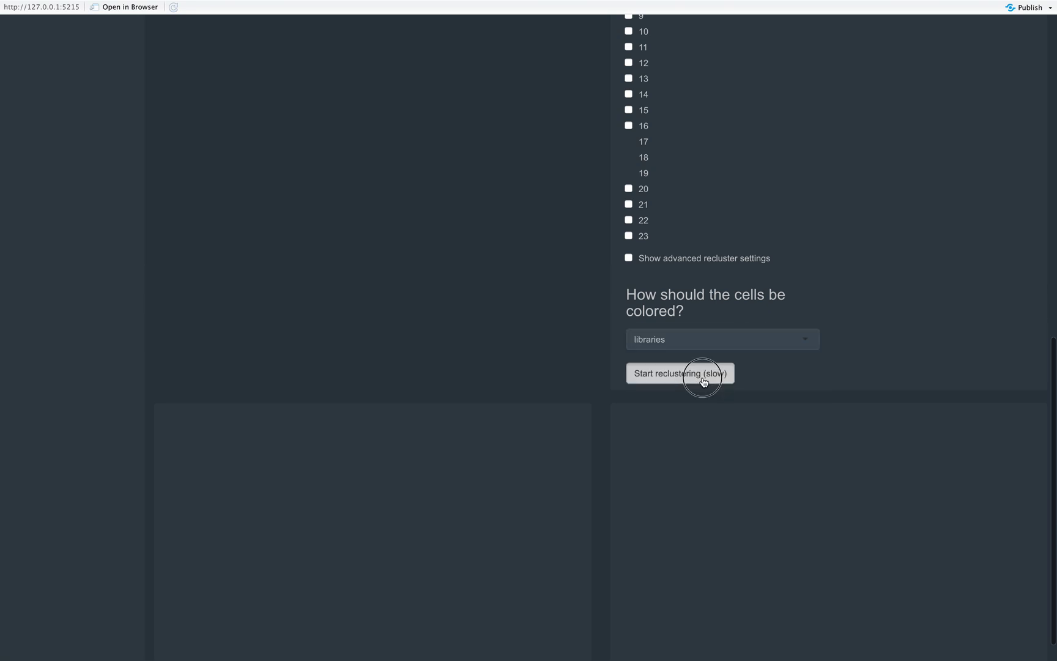
# Color the cells in the reclustered plot by AIR and inspect the legend categories
pyautogui.scroll(20, 930, 310)
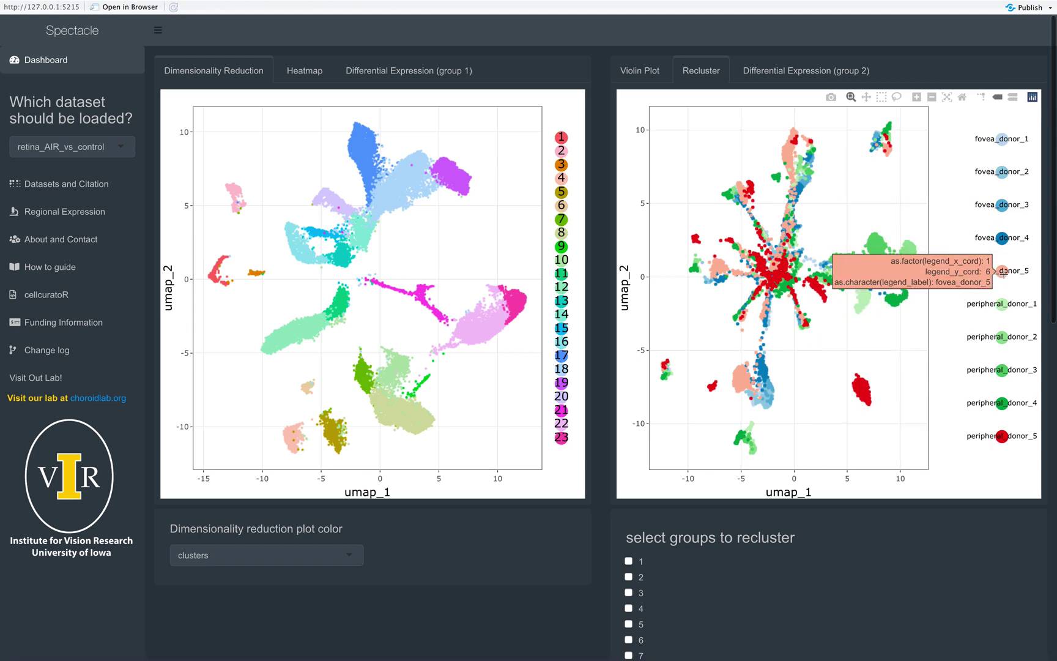
pyautogui.scroll(-10, 947, 306)
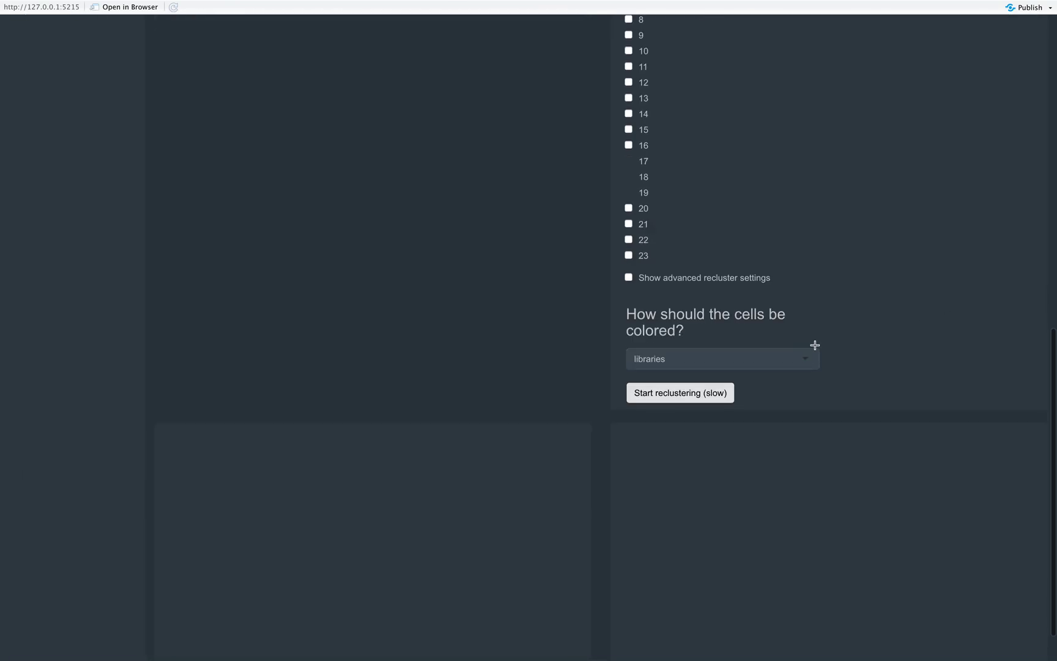
pyautogui.click(785, 355)
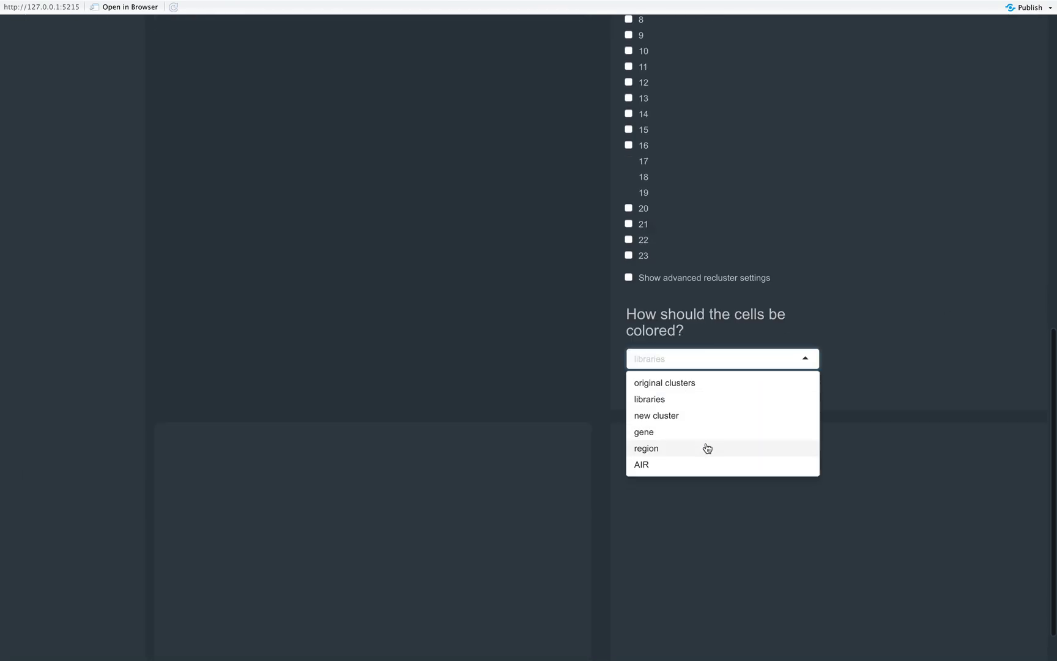
pyautogui.click(675, 467)
pyautogui.scroll(10, 962, 358)
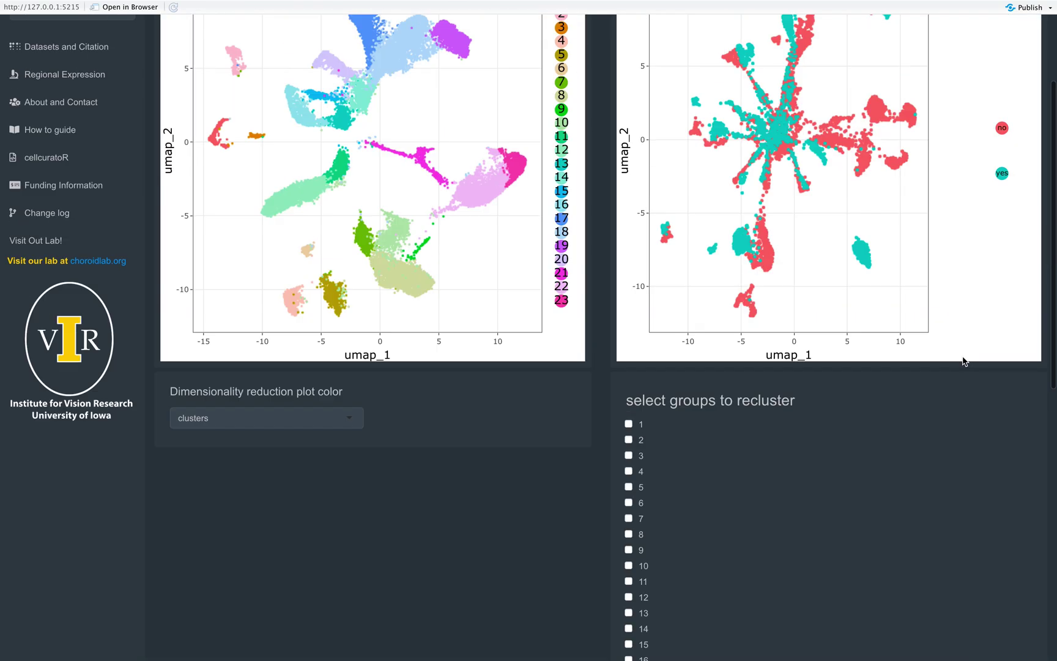
pyautogui.moveTo(1007, 270)
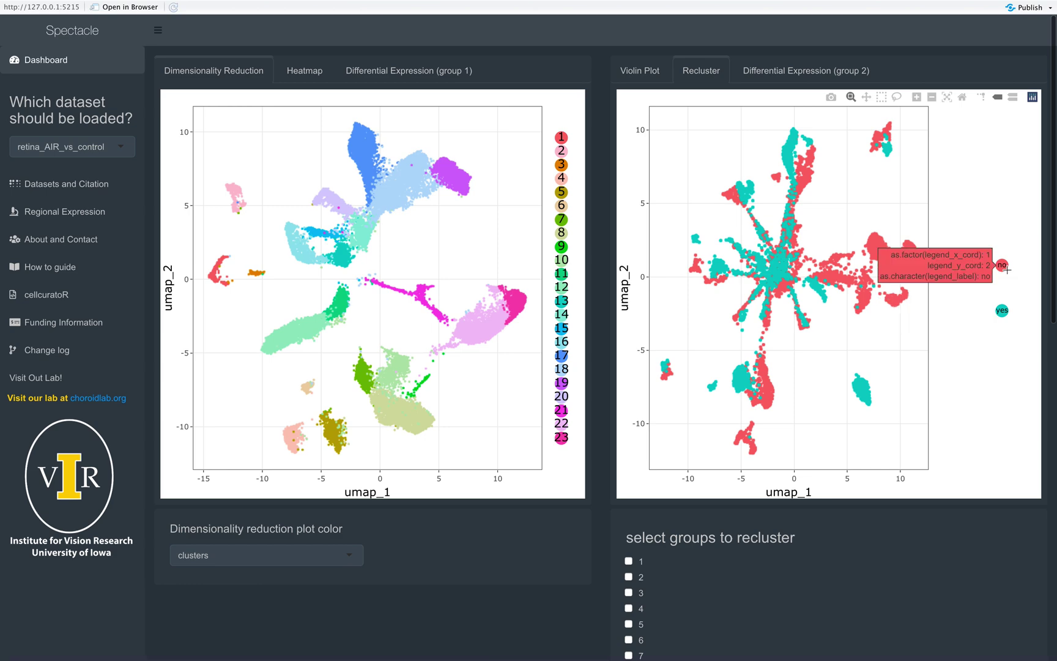
pyautogui.moveTo(1001, 310)
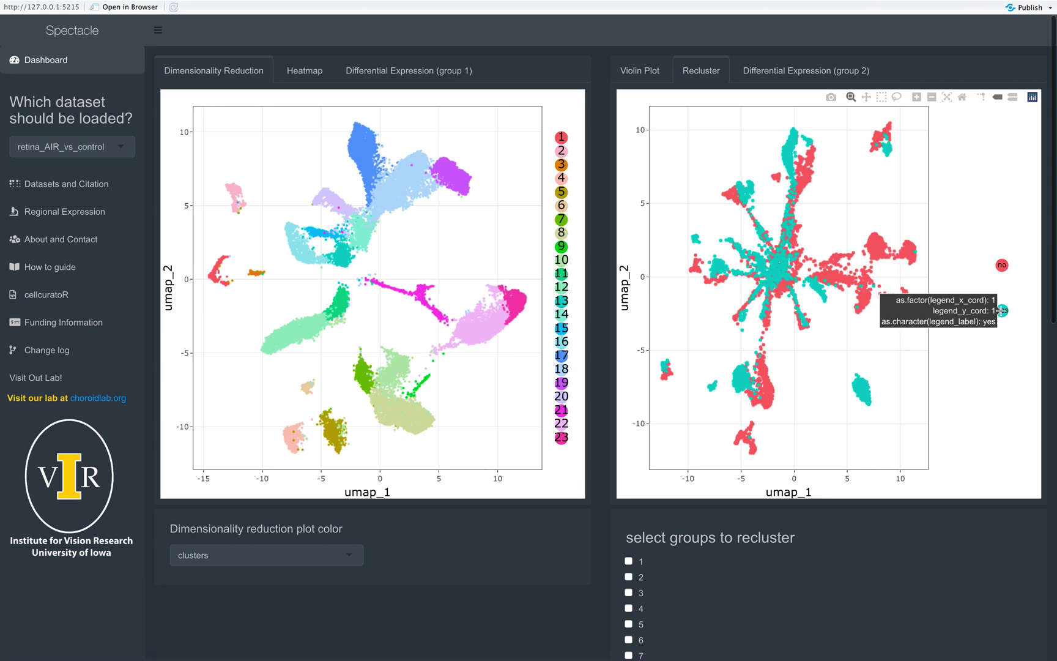
# Color the cells in the reclustered plot by expression of the gene RELN
pyautogui.scroll(-9, 931, 414)
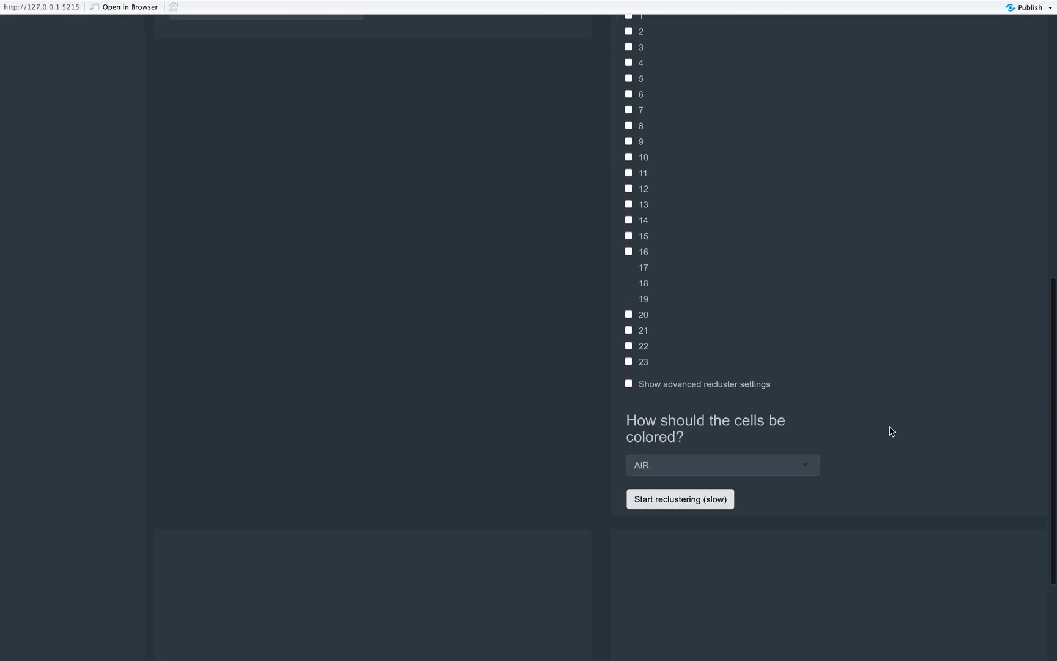
pyautogui.click(732, 468)
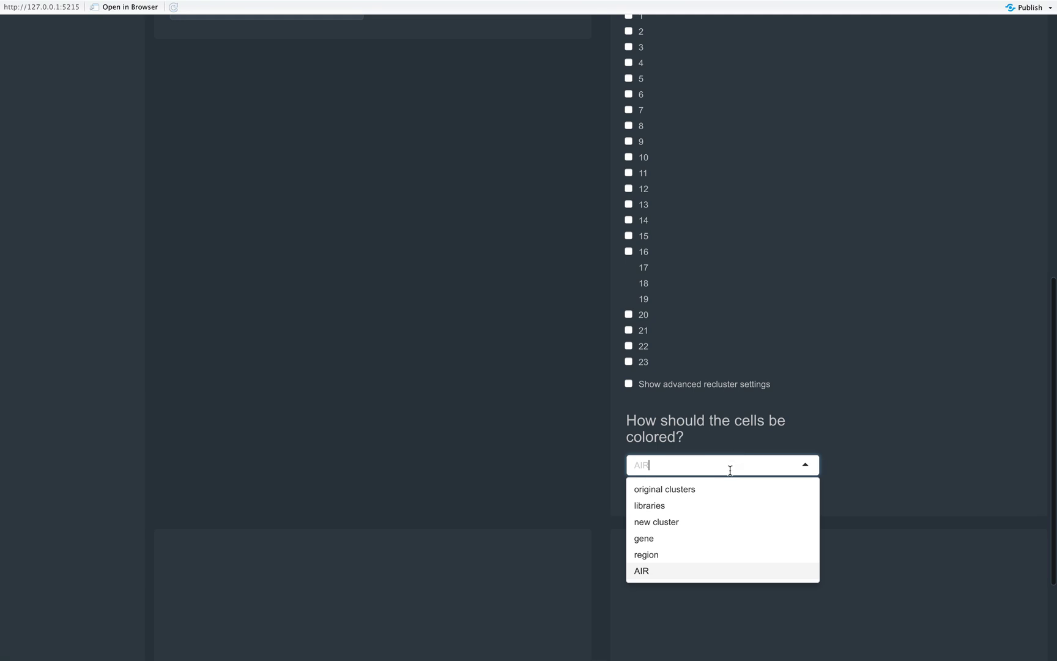
pyautogui.click(671, 540)
pyautogui.scroll(3, 824, 484)
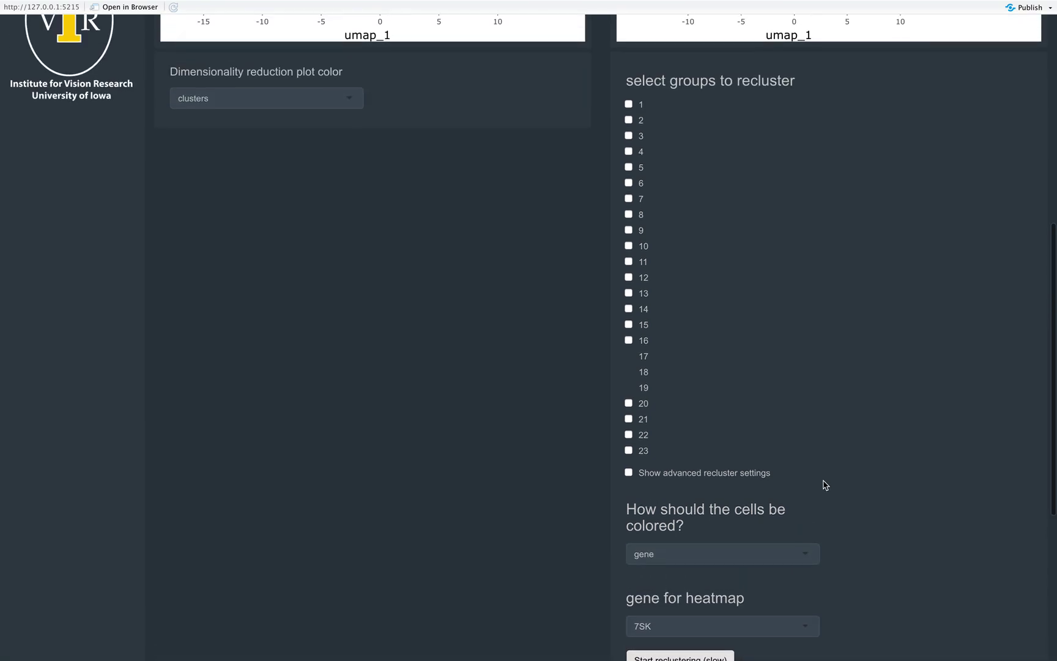
pyautogui.scroll(-2, 823, 484)
pyautogui.click(688, 568)
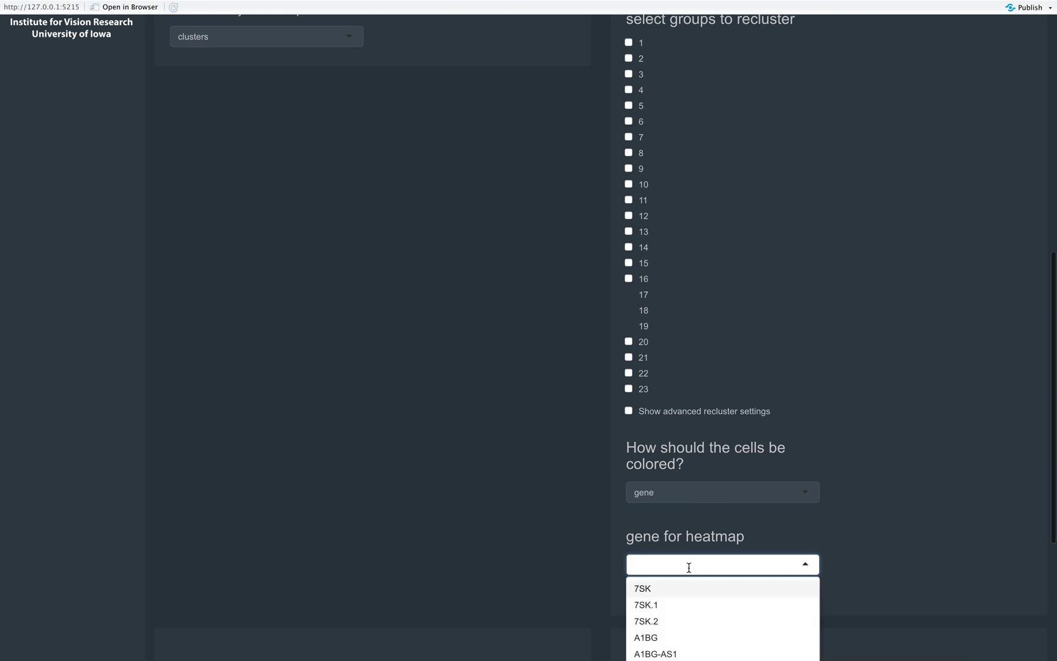
pyautogui.write('RELN')
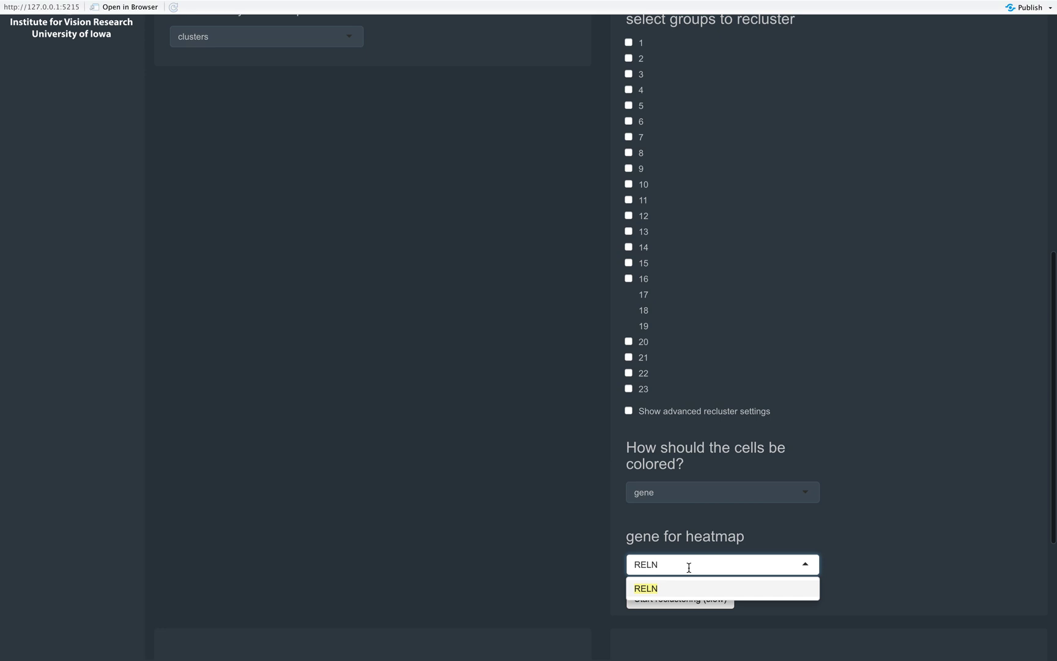
pyautogui.press('Return')
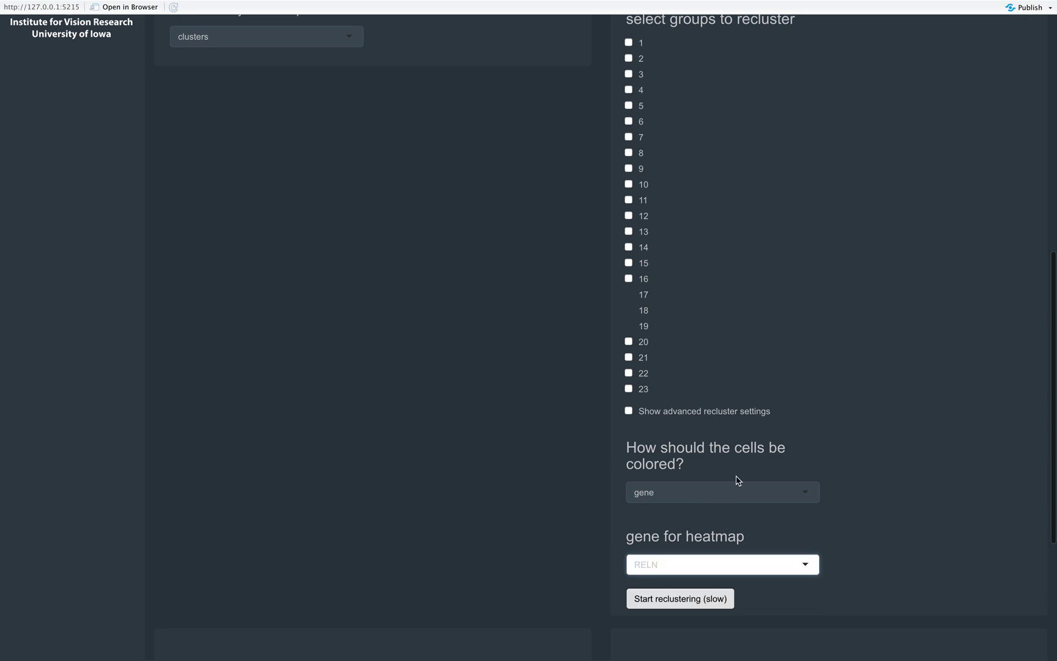
pyautogui.scroll(5, 739, 481)
pyautogui.scroll(6, 740, 481)
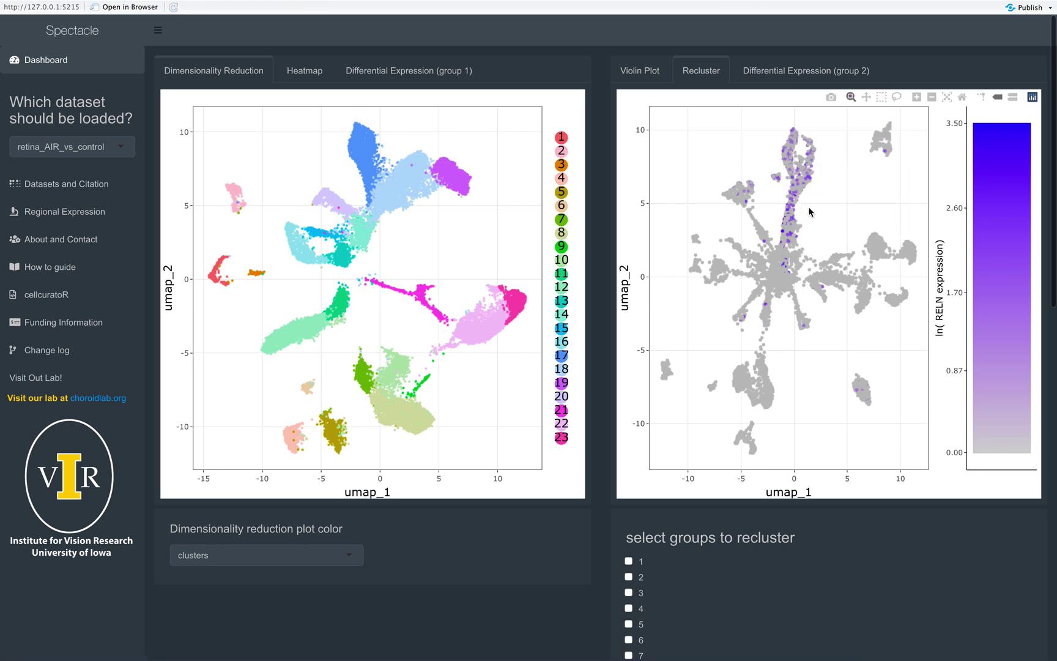
# Create an expression heatmap of RELN for the full retina_AIR_vs_control dataset and focus on the bipolar clusters
pyautogui.click(304, 71)
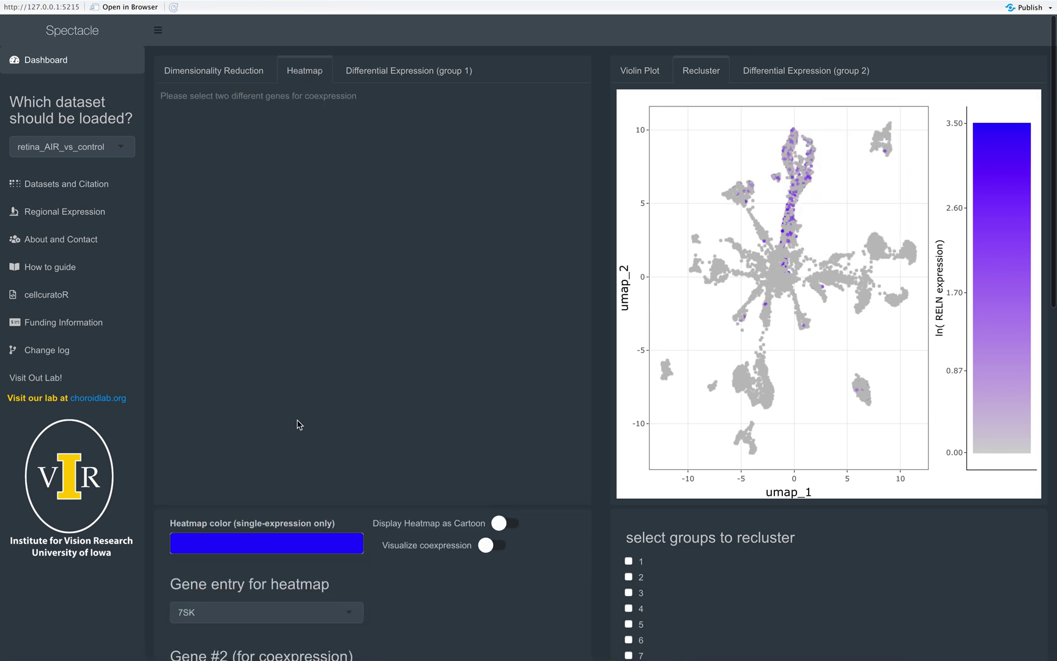
pyautogui.click(218, 609)
pyautogui.write('reln')
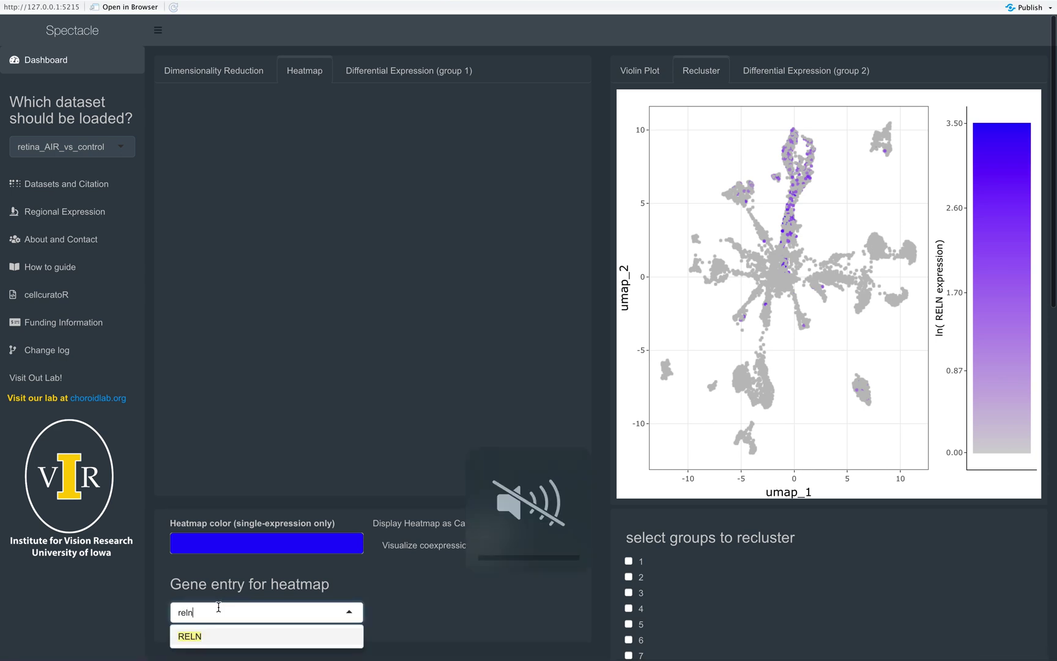
pyautogui.press('Return')
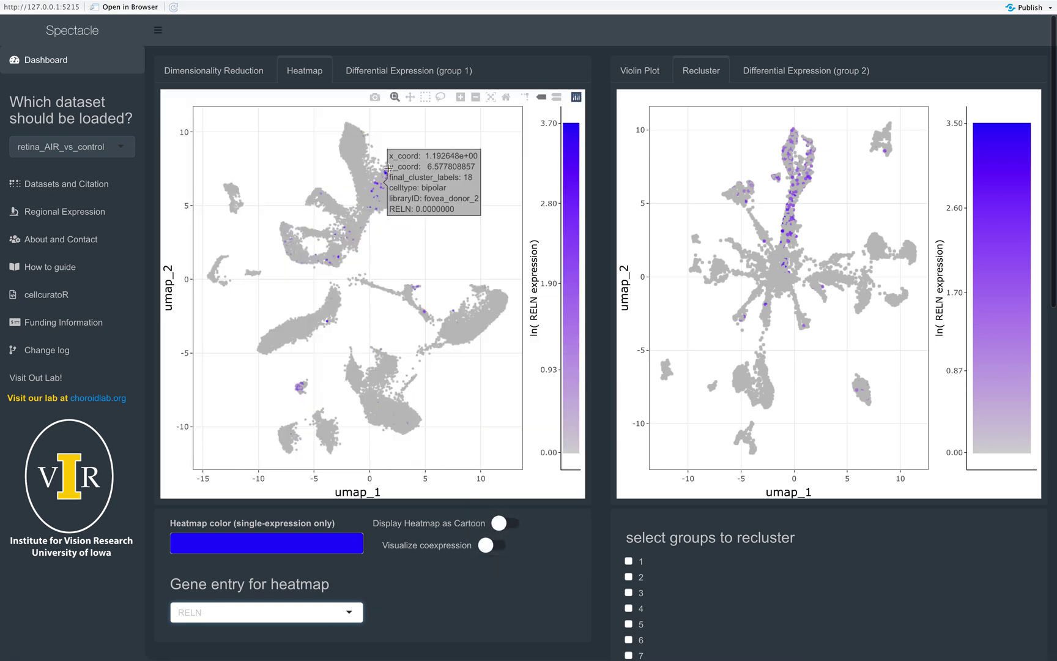
pyautogui.moveTo(347, 115); pyautogui.dragTo(472, 227)
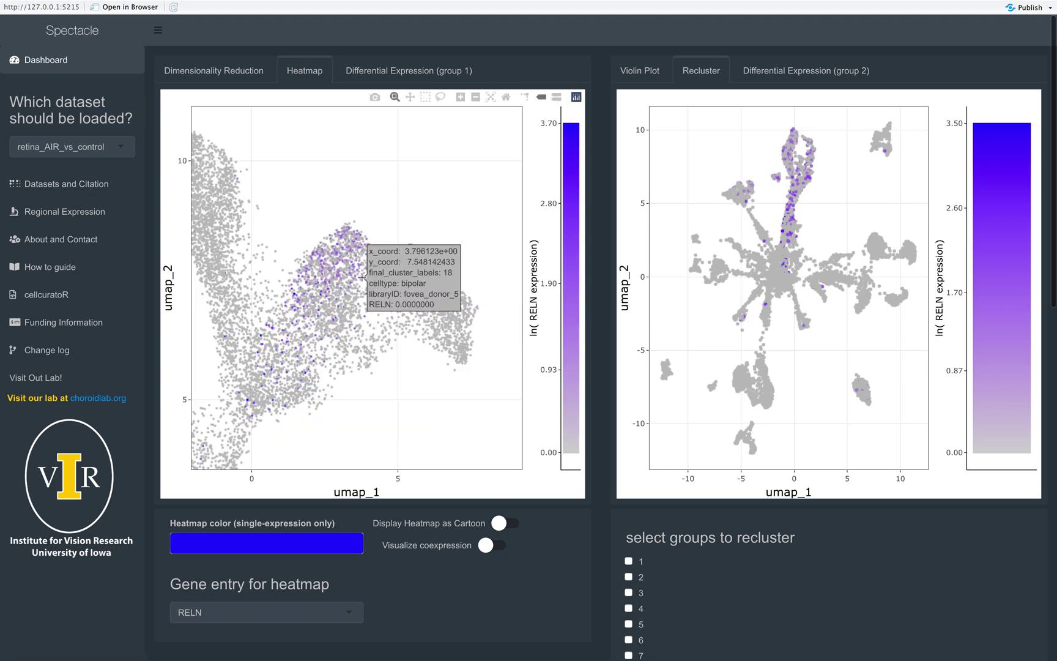
# Change the gene coloring the reclustered plot to ERBB4 and focus on the branch of ERBB4-expressing cells
pyautogui.scroll(-3, 679, 392)
pyautogui.scroll(-15, 680, 391)
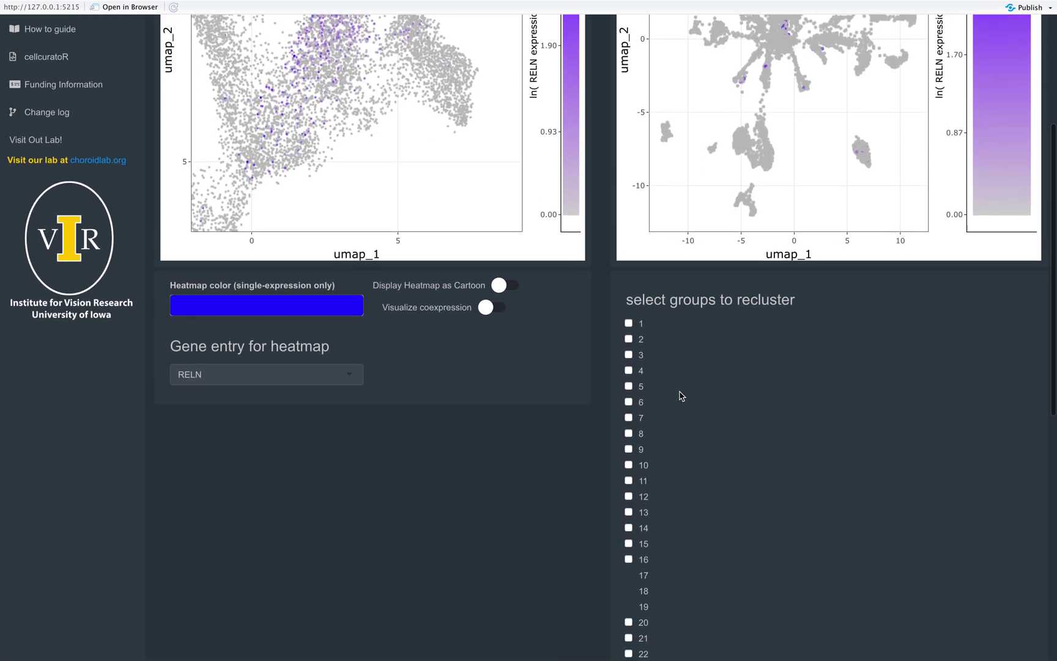
pyautogui.click(676, 430)
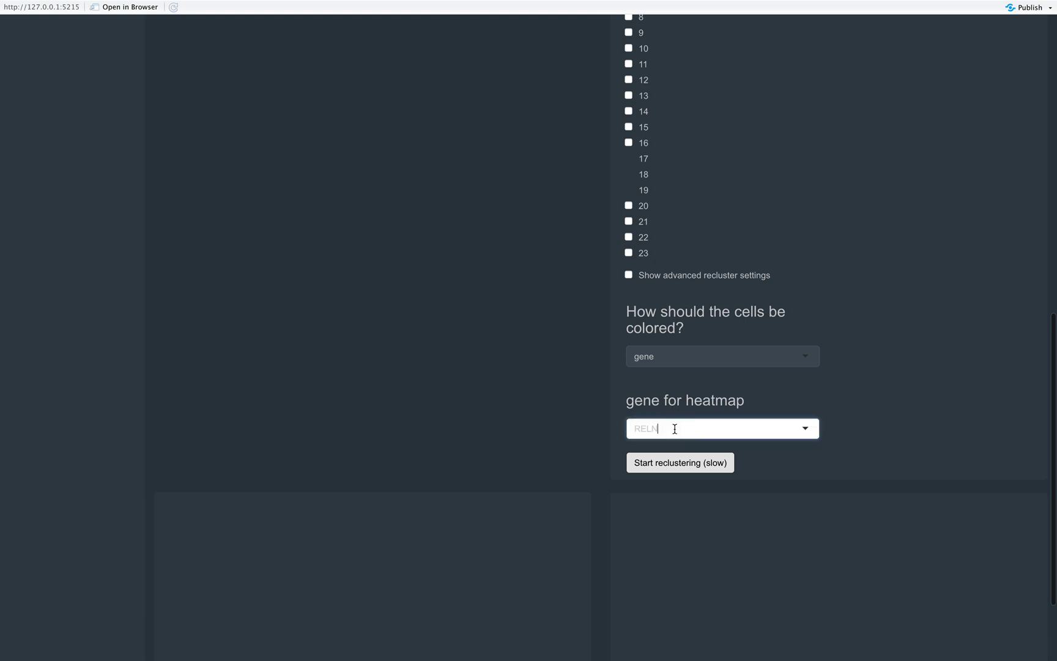
pyautogui.write('ERBB4')
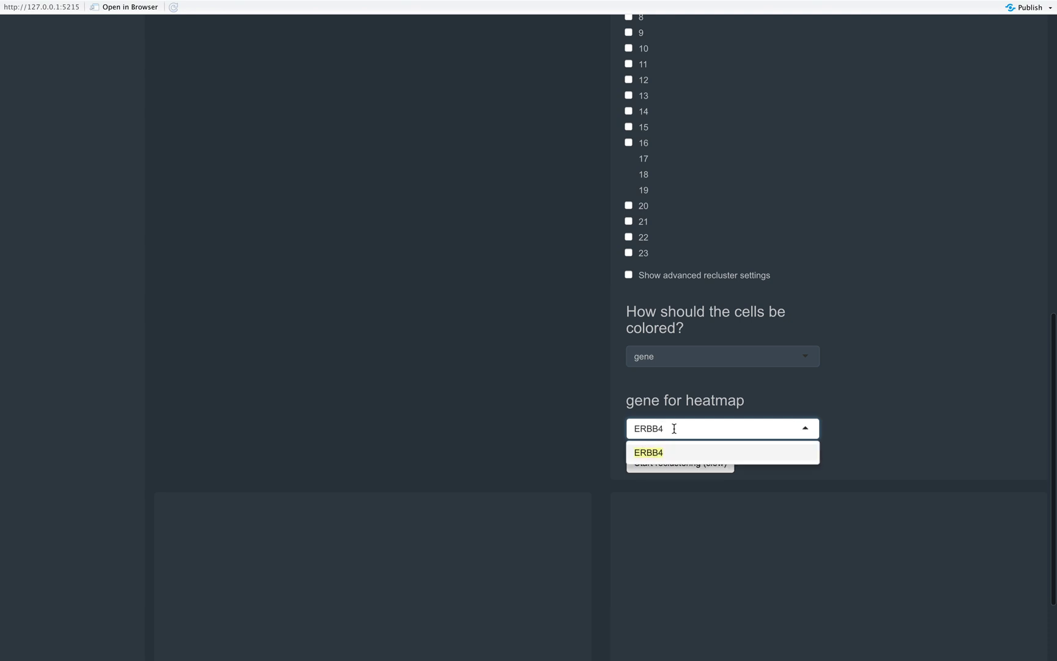
pyautogui.press('Return')
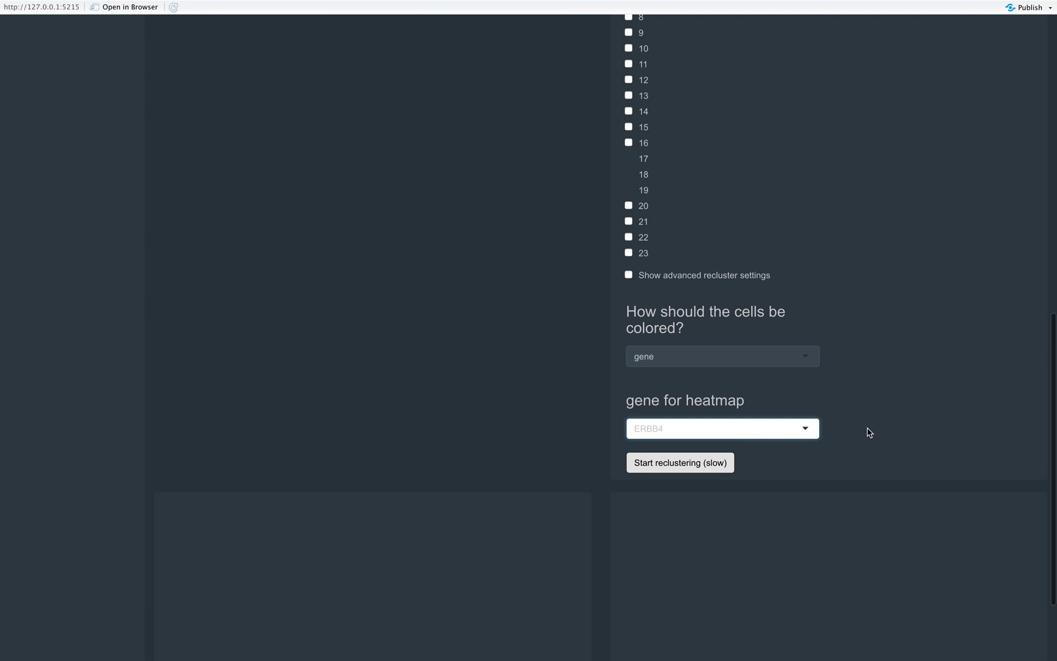
pyautogui.scroll(10, 869, 432)
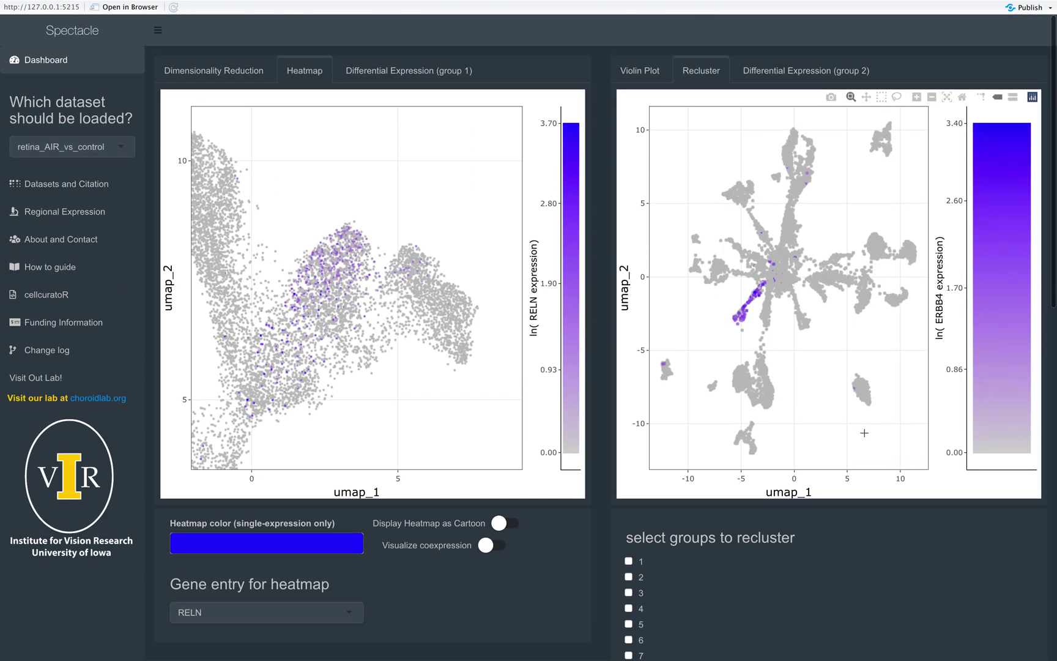
pyautogui.moveTo(713, 274); pyautogui.dragTo(789, 345)
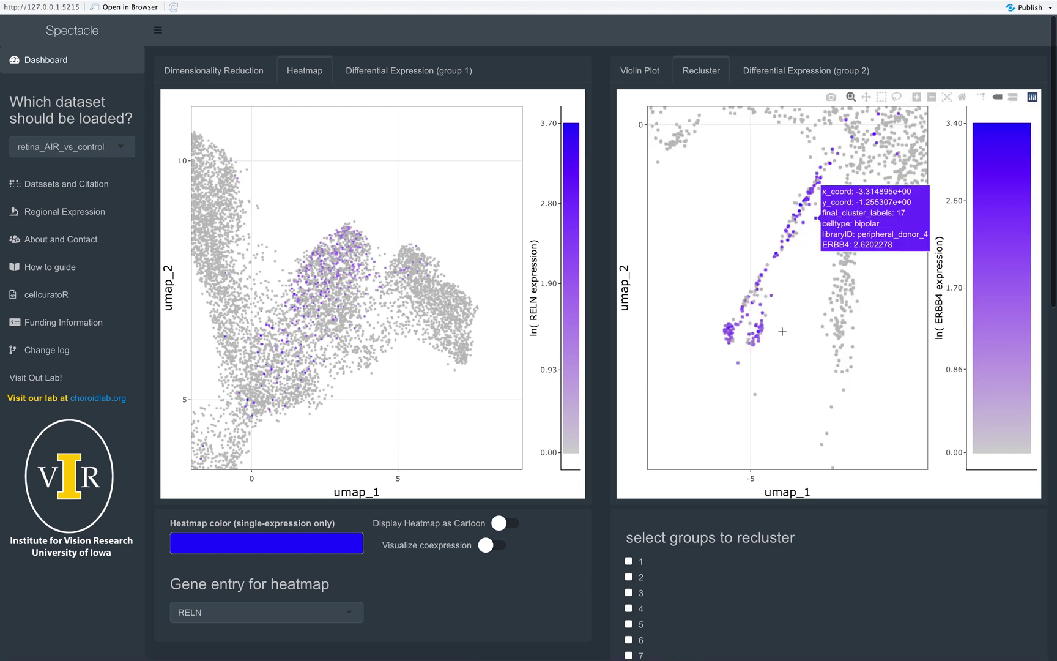
# Change the full-dataset heatmap gene to ERBB4, compare its bipolar clusters with the reclustered plot, and restore both full plot views
pyautogui.click(218, 615)
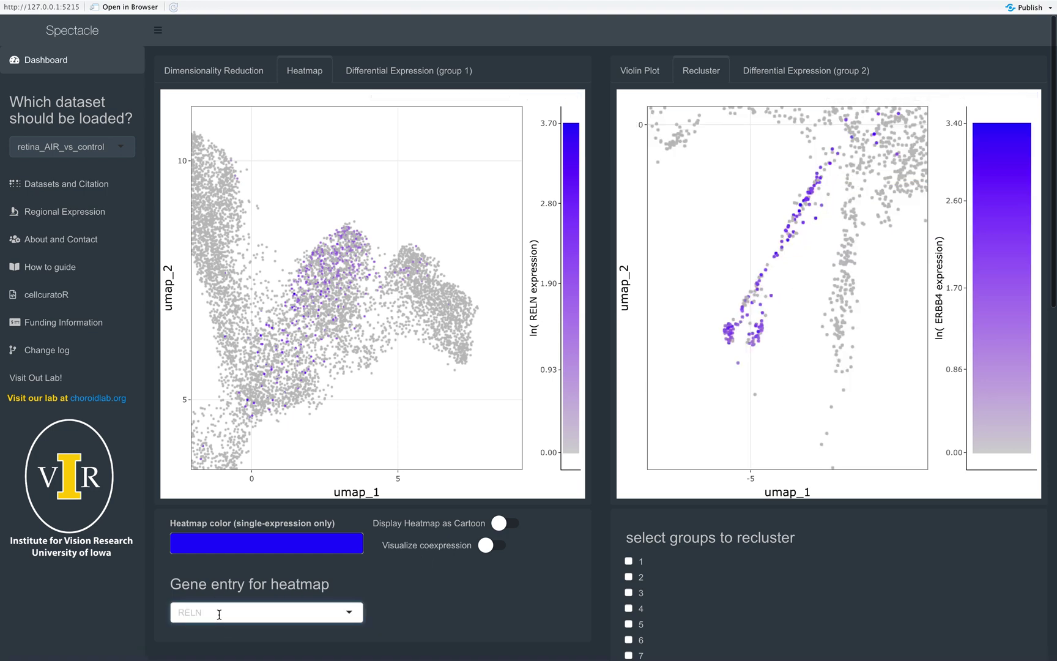
pyautogui.press('BackSpace')
pyautogui.write('ERBB4')
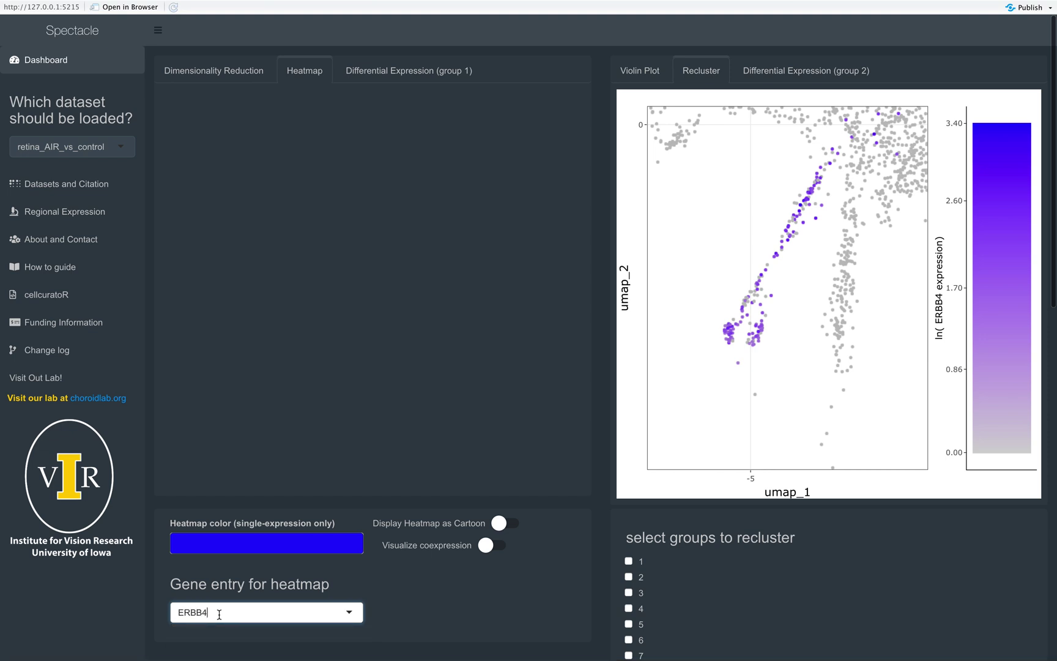
pyautogui.press('Return')
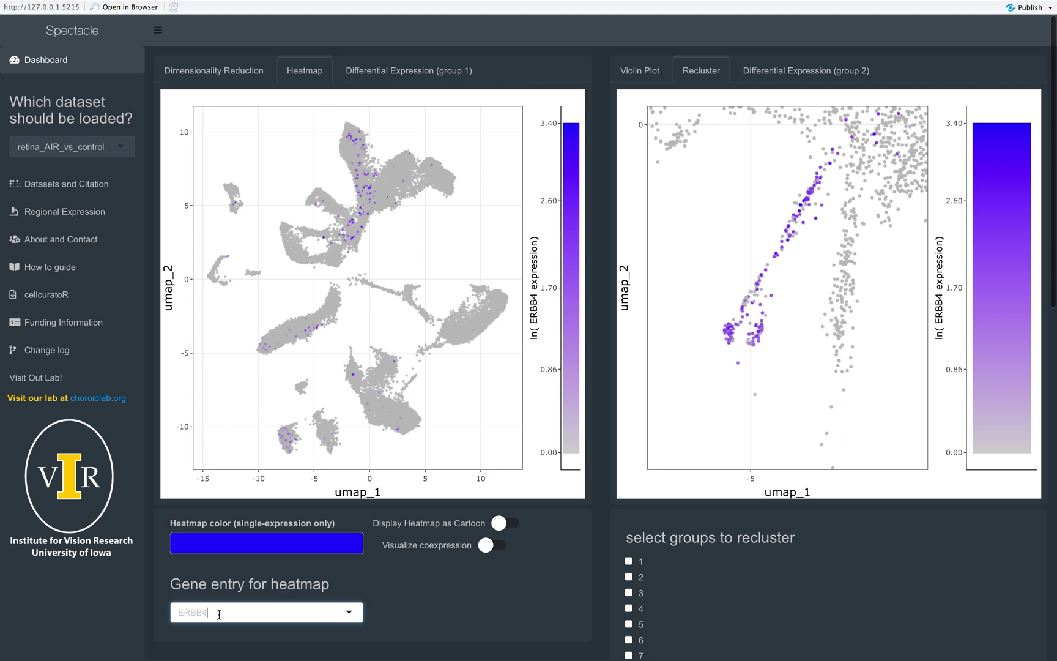
pyautogui.click(315, 113)
pyautogui.click(413, 237)
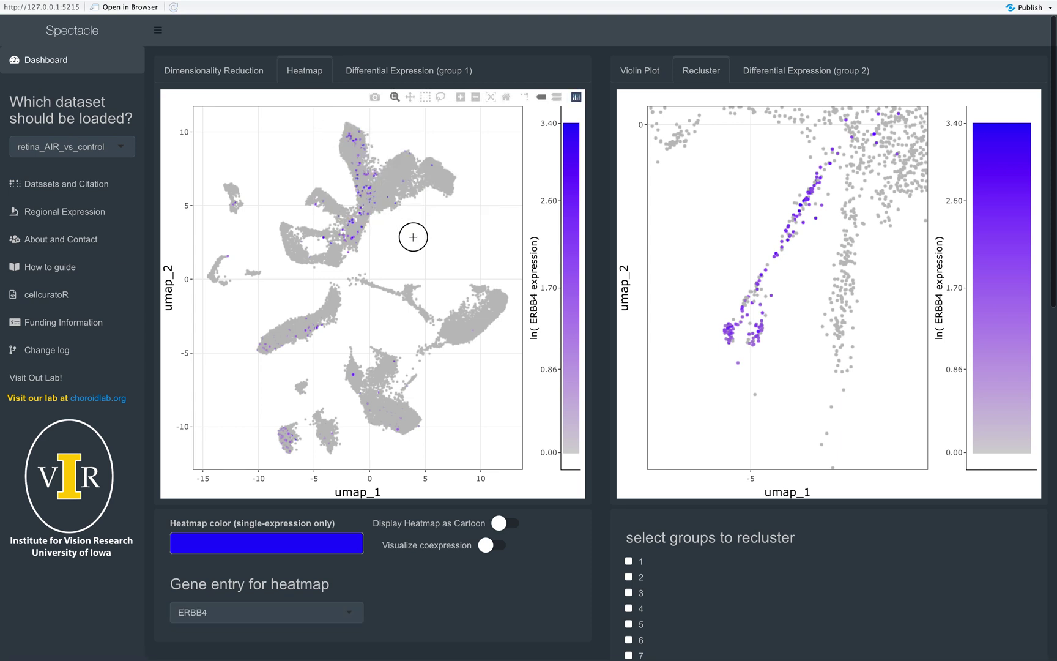
pyautogui.moveTo(334, 130); pyautogui.dragTo(405, 251)
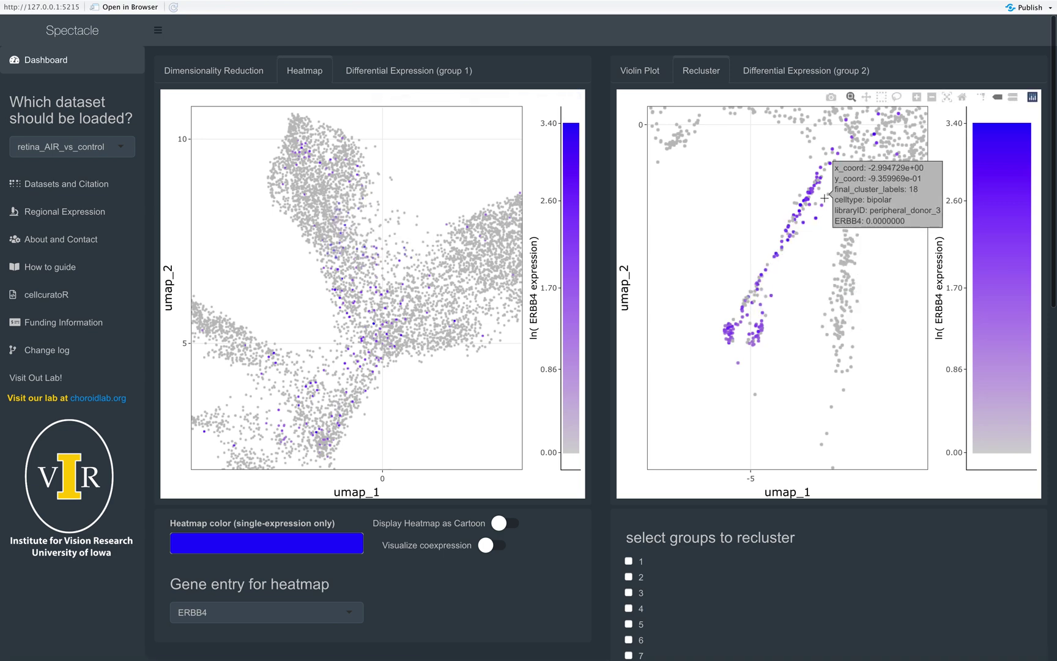
pyautogui.doubleClick(725, 193)
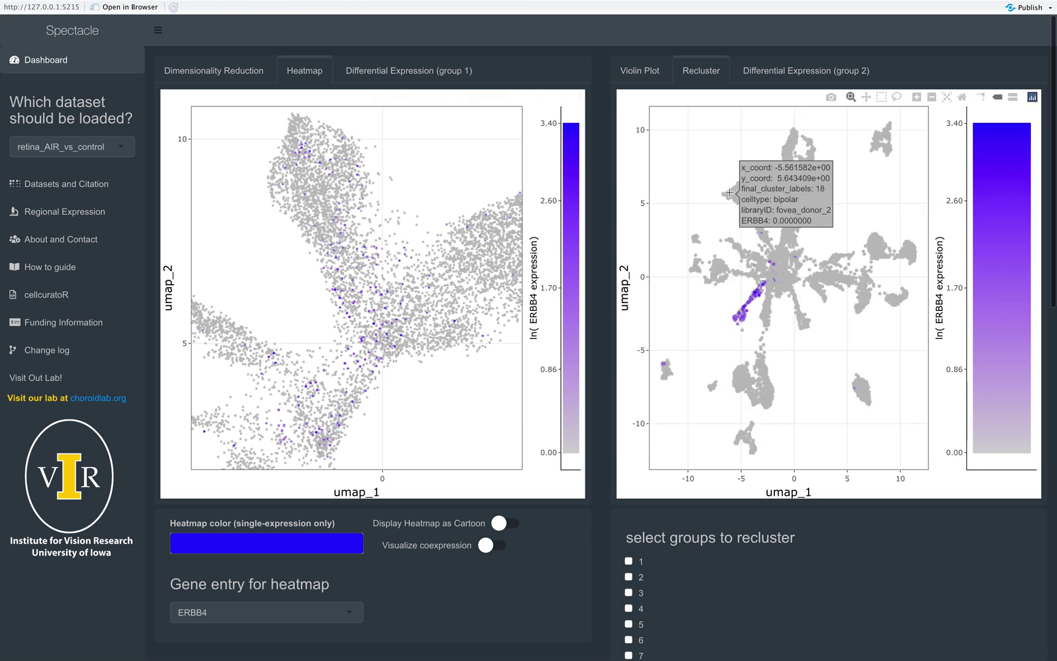
pyautogui.doubleClick(488, 159)
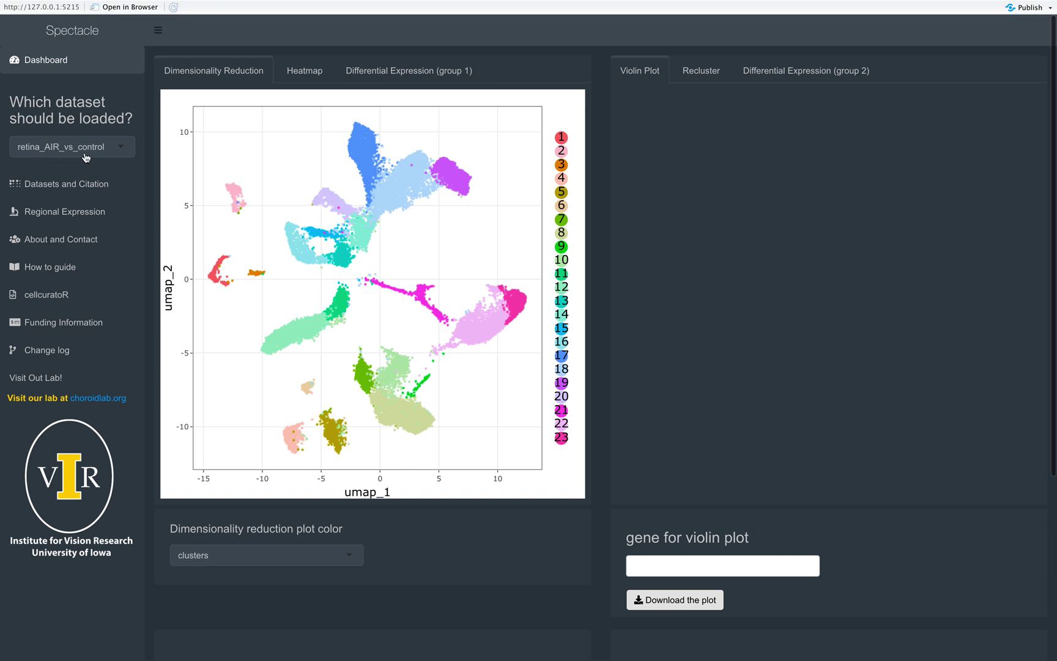
# Run a differential expression analysis on the default object comparing cluster 5 as Group 1 with clusters 7, 8, 9 and 10 as Group 2
pyautogui.click(378, 73)
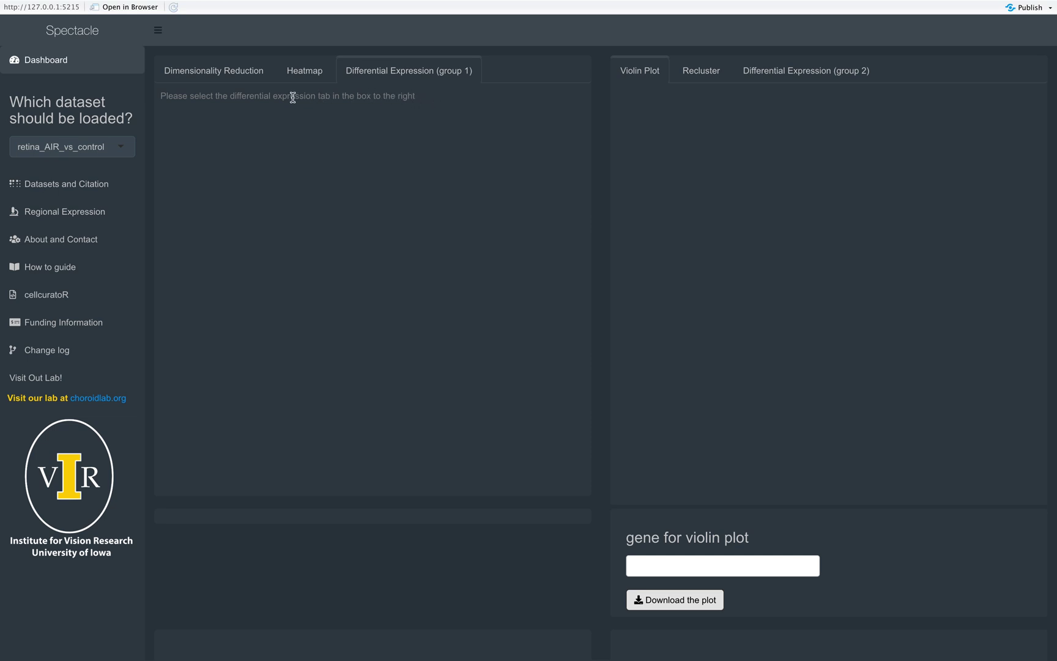
pyautogui.click(812, 71)
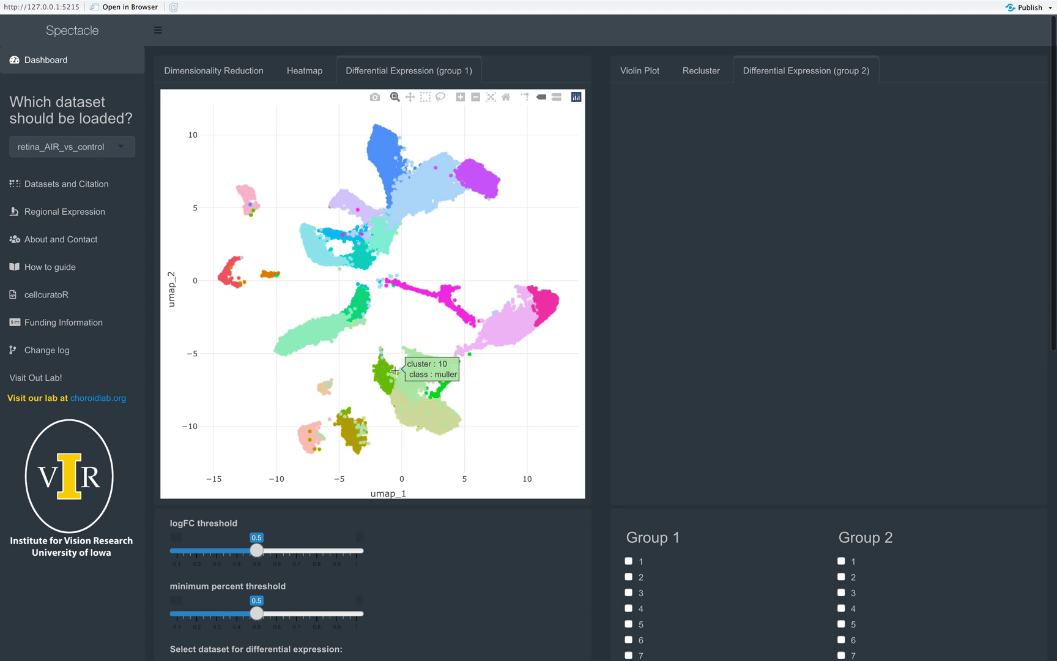
pyautogui.scroll(-1, 480, 415)
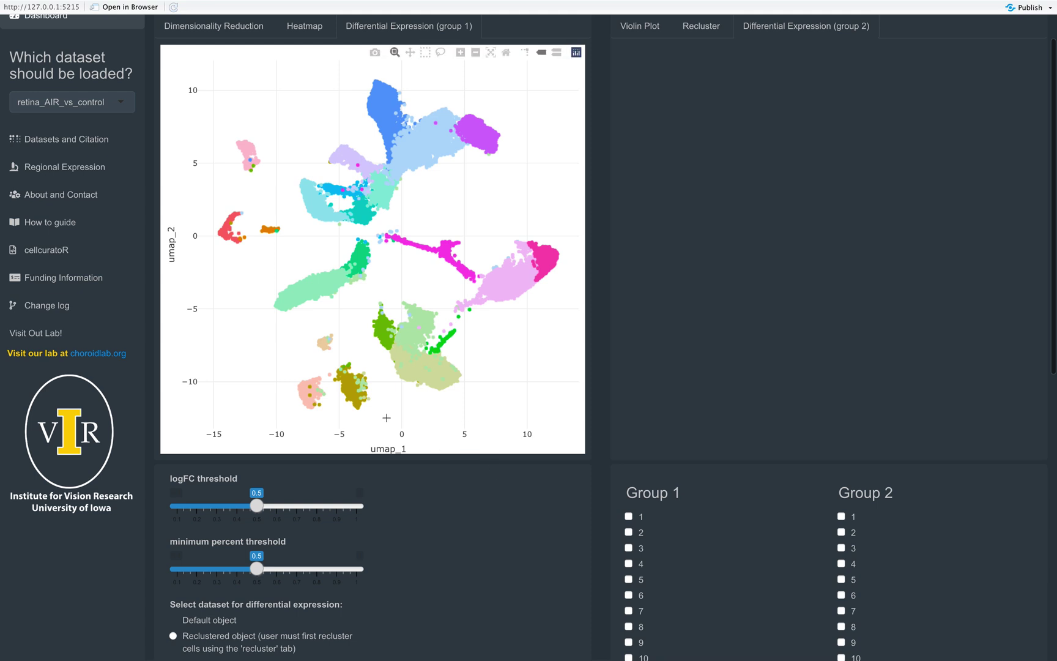
pyautogui.scroll(-1, 471, 440)
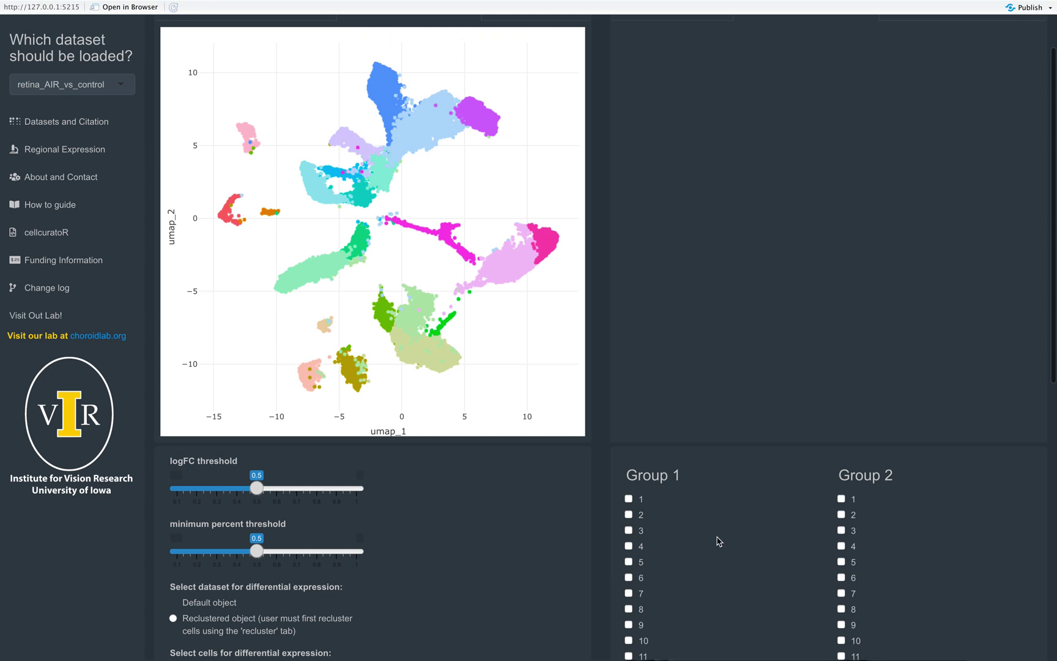
pyautogui.scroll(-3, 789, 549)
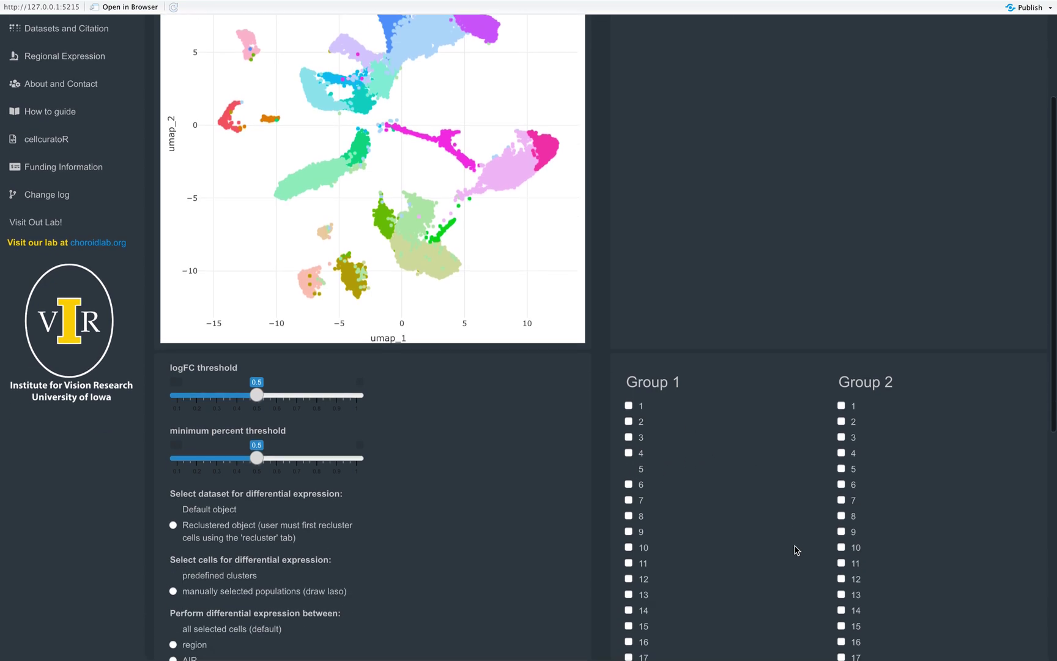
pyautogui.click(842, 501)
pyautogui.click(842, 516)
pyautogui.click(841, 532)
pyautogui.click(842, 547)
pyautogui.scroll(-10, 854, 551)
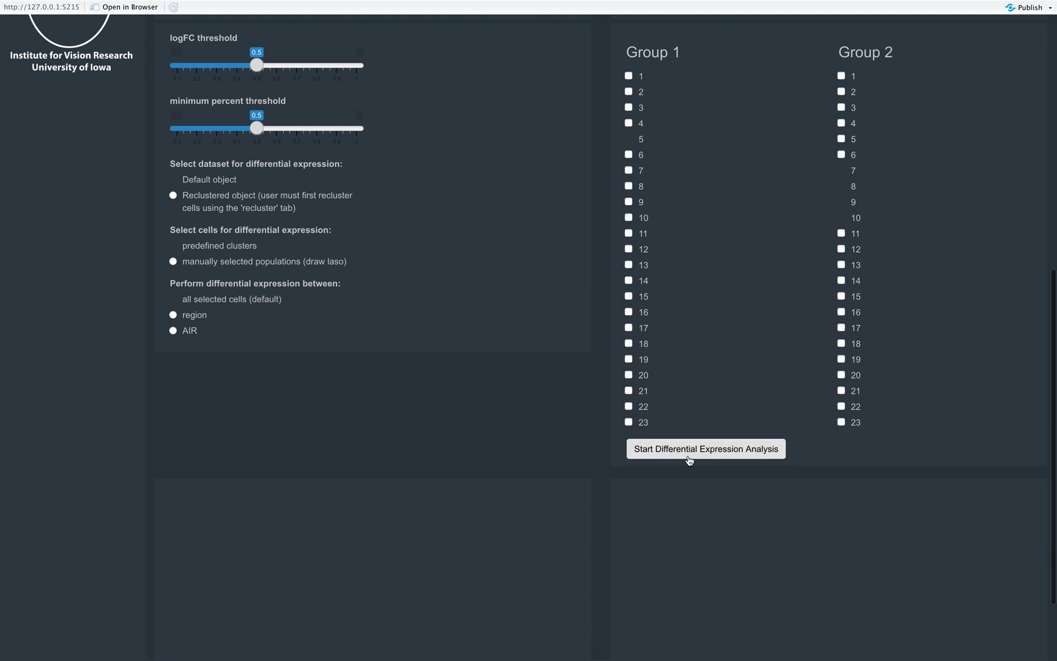
pyautogui.click(689, 459)
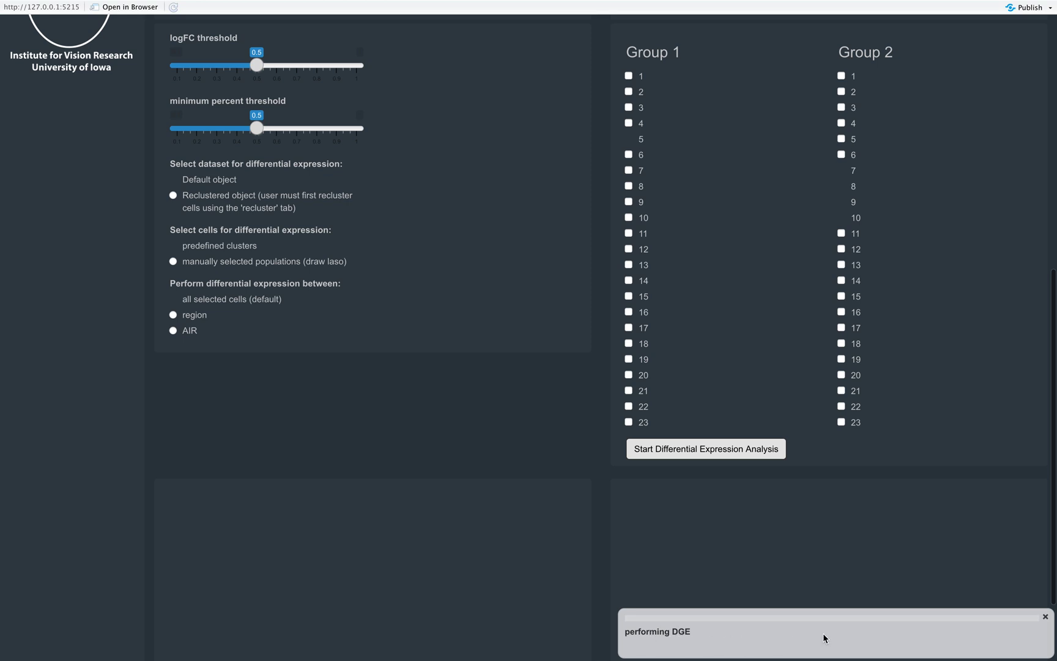
# Sort the differential expression results by descending avg_log2FC and examine individual genes in the plot of fold change against delta percent
pyautogui.scroll(2, 539, 500)
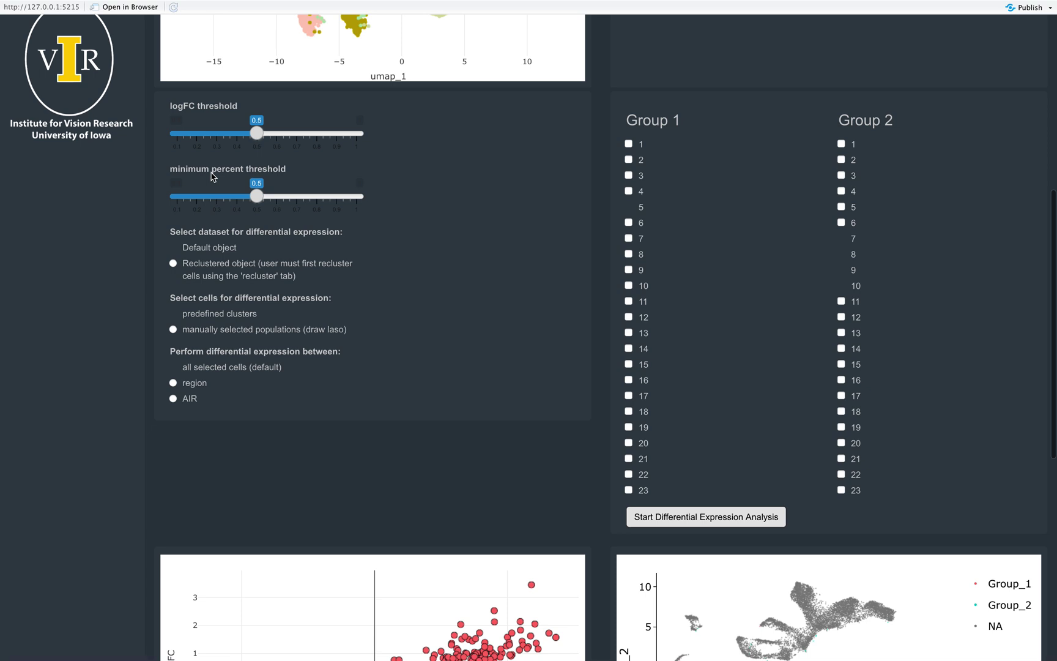
pyautogui.scroll(-10, 216, 183)
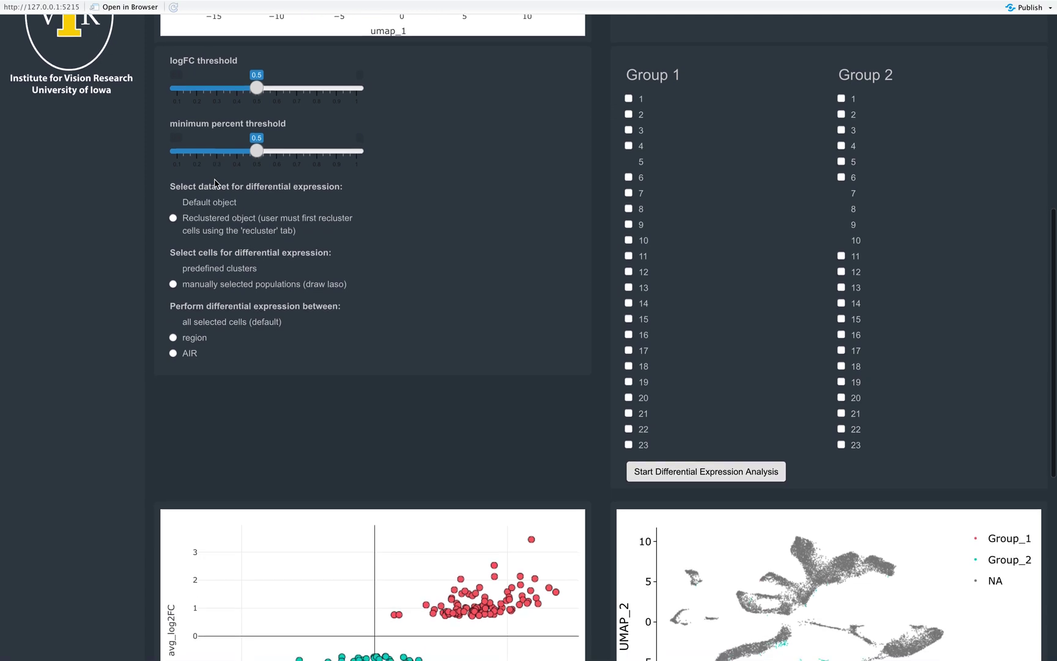
pyautogui.scroll(-1, 216, 184)
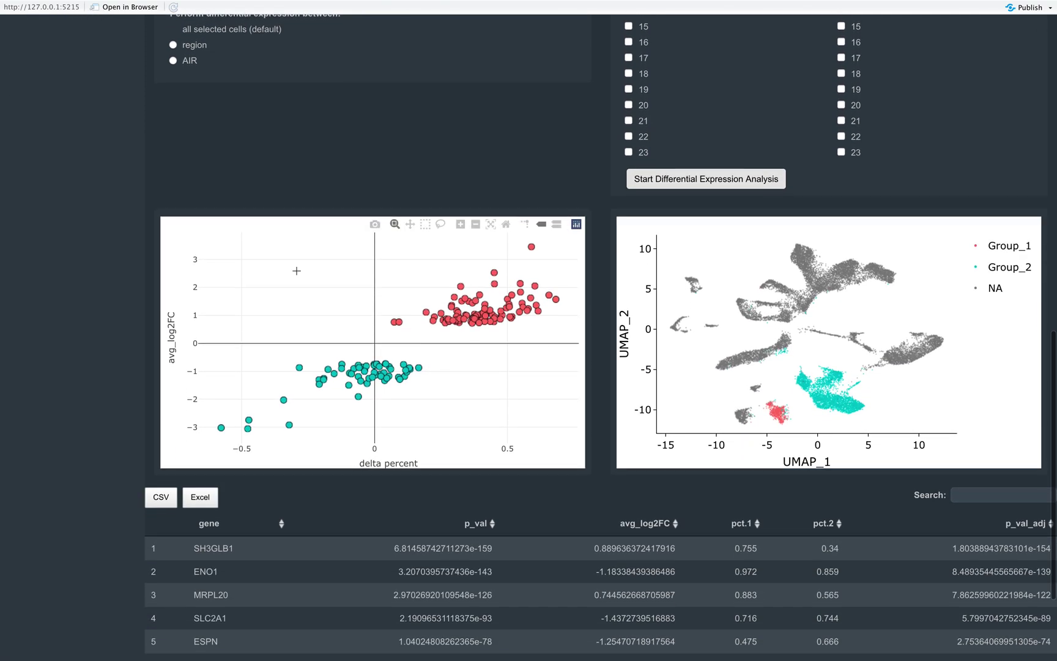
pyautogui.scroll(-2, 296, 271)
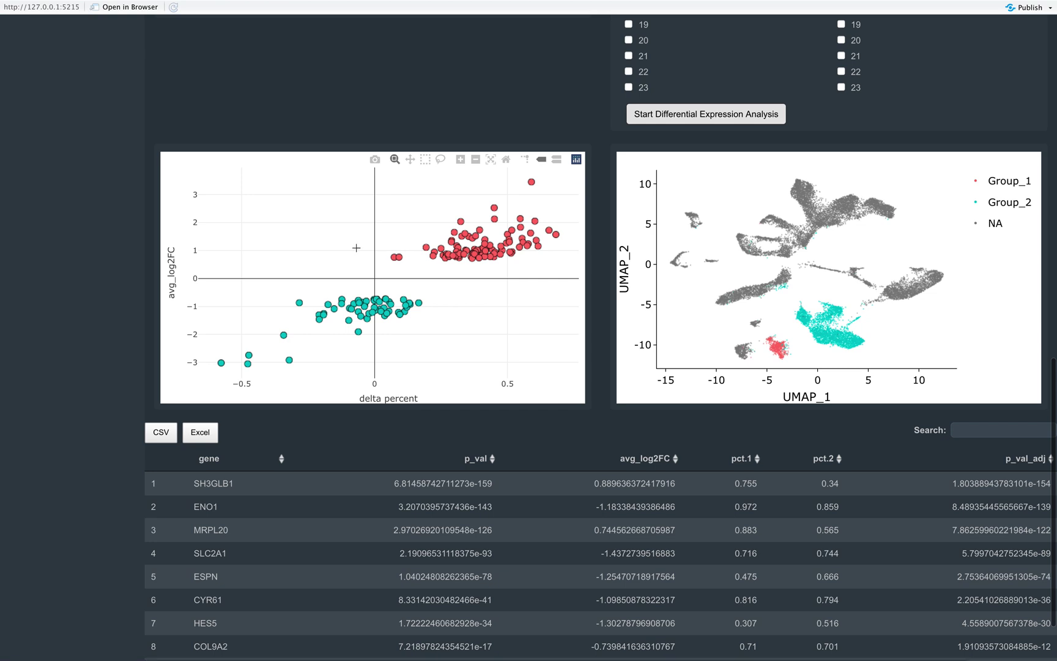
pyautogui.moveTo(533, 183)
pyautogui.click(677, 465)
pyautogui.click(678, 466)
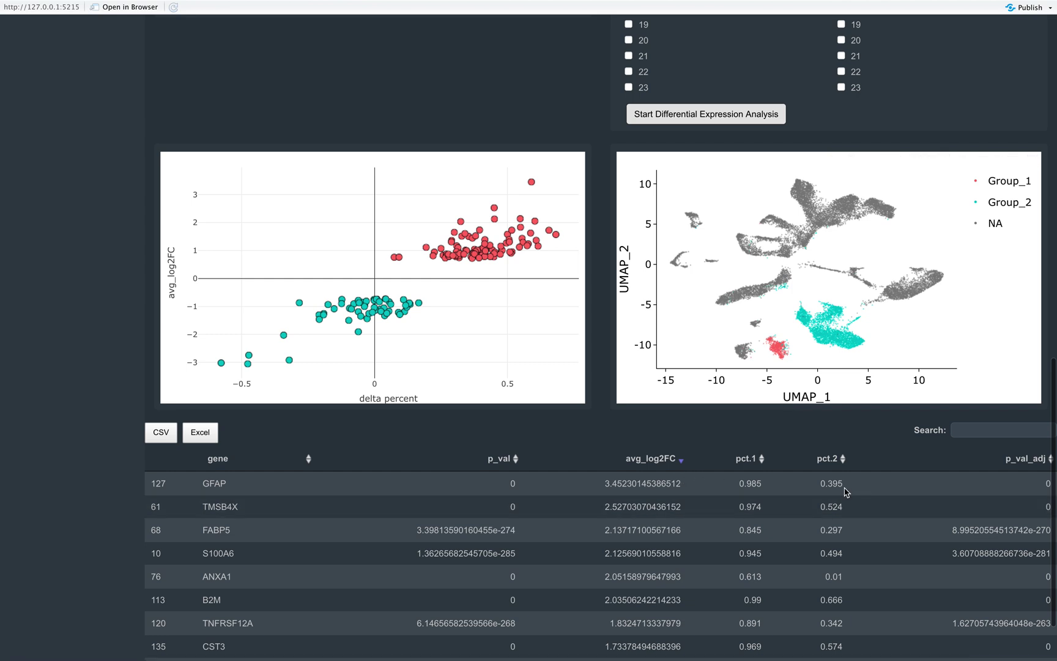
pyautogui.moveTo(530, 181)
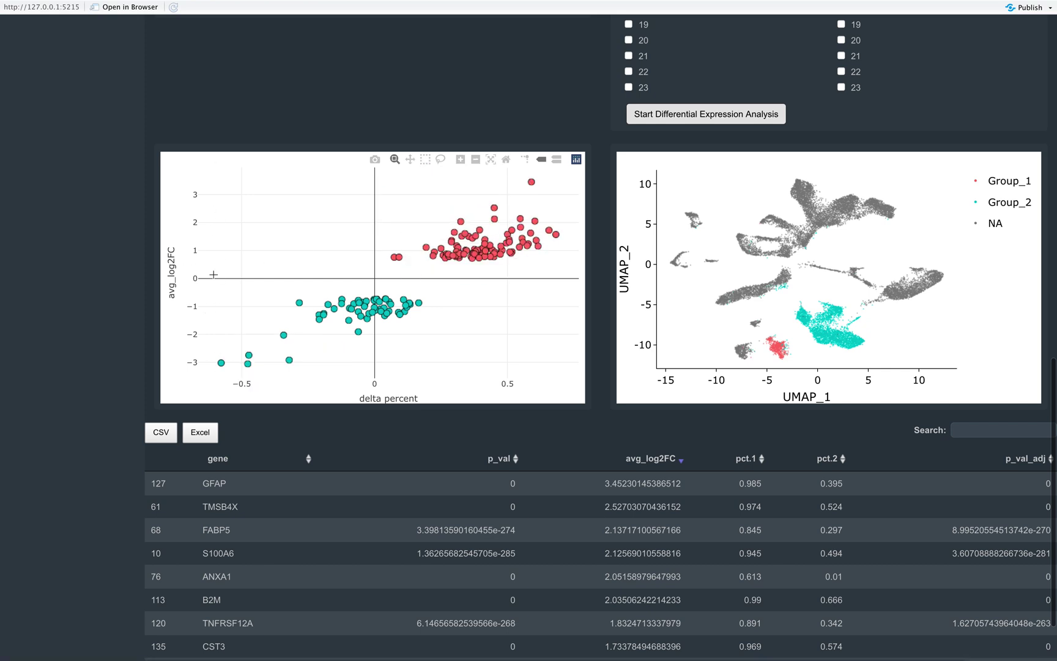
pyautogui.moveTo(339, 325)
pyautogui.moveTo(384, 315)
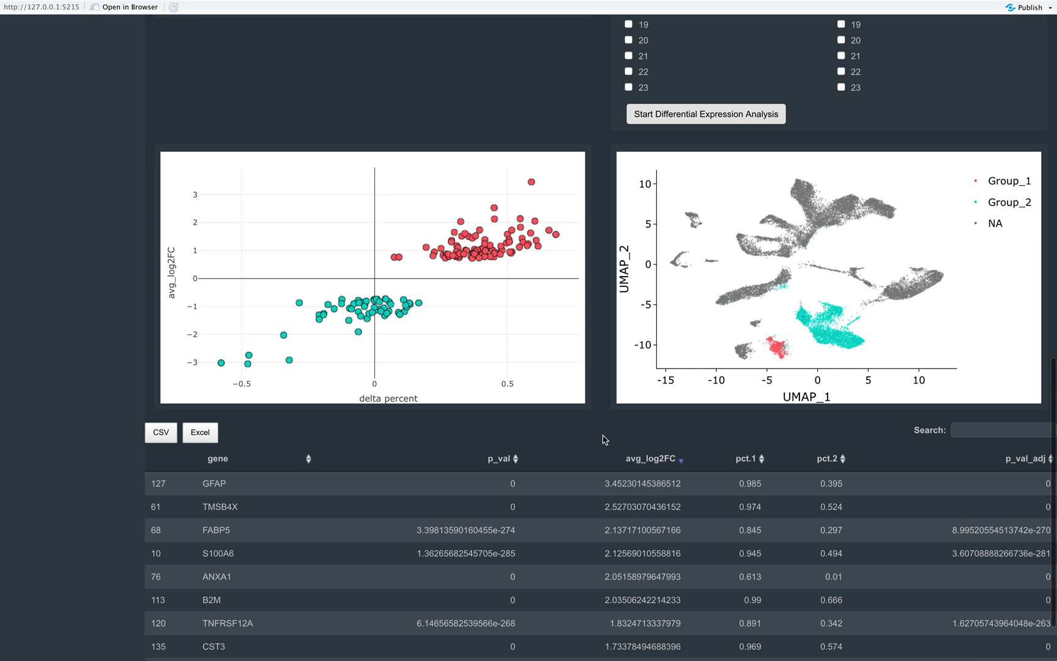
pyautogui.scroll(-1, 667, 440)
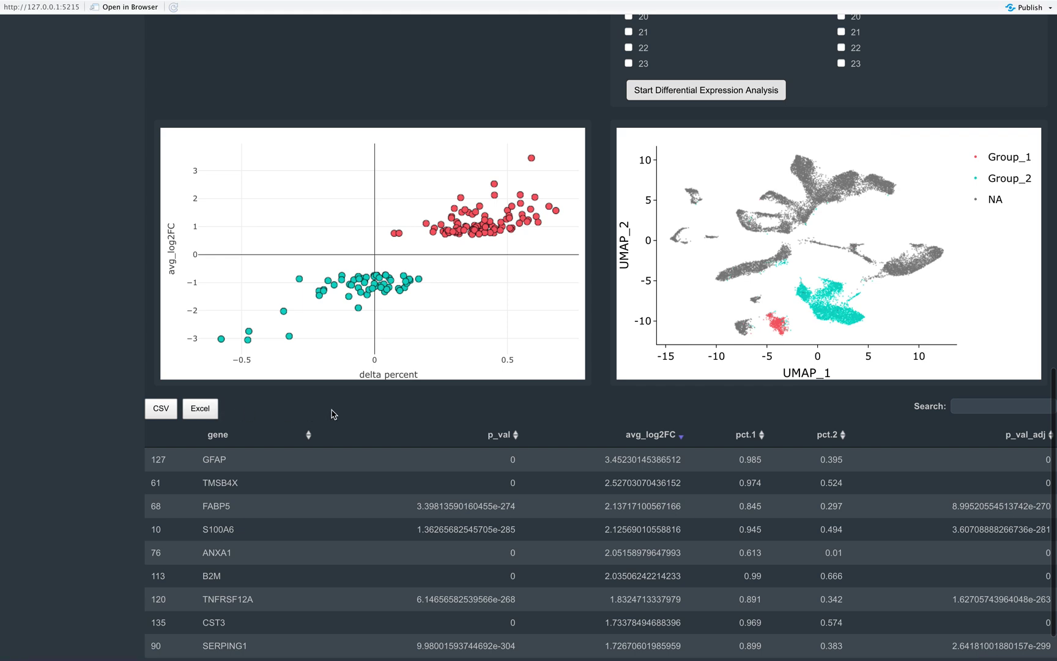
# Switch the cell selection for differential expression from predefined clusters to manually selected populations
pyautogui.scroll(15, 304, 410)
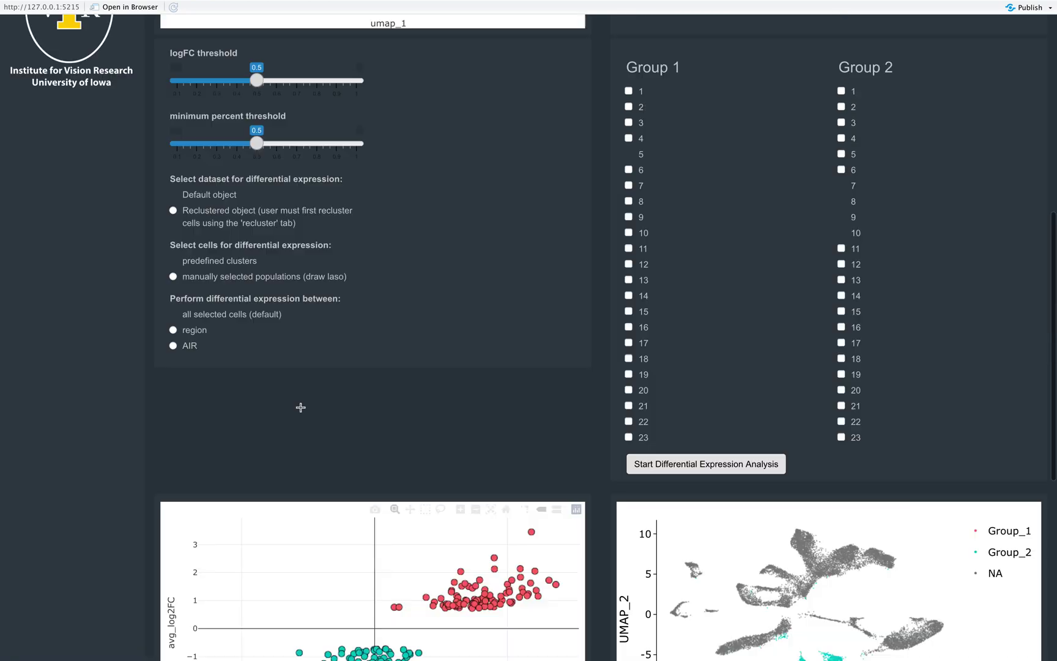
pyautogui.scroll(-4, 303, 411)
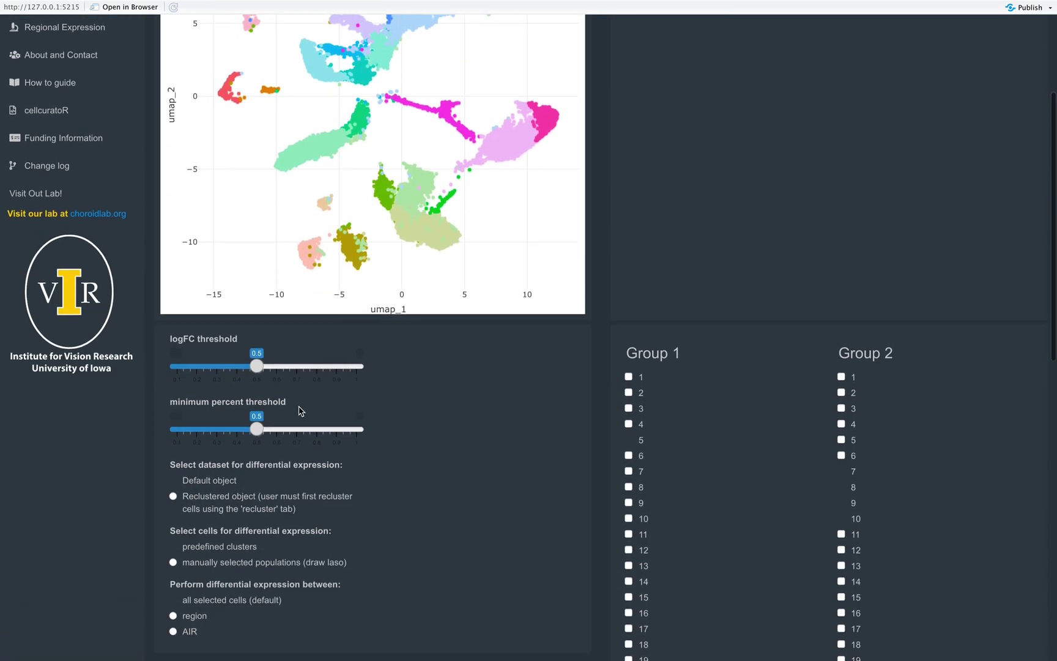
pyautogui.scroll(-1, 298, 410)
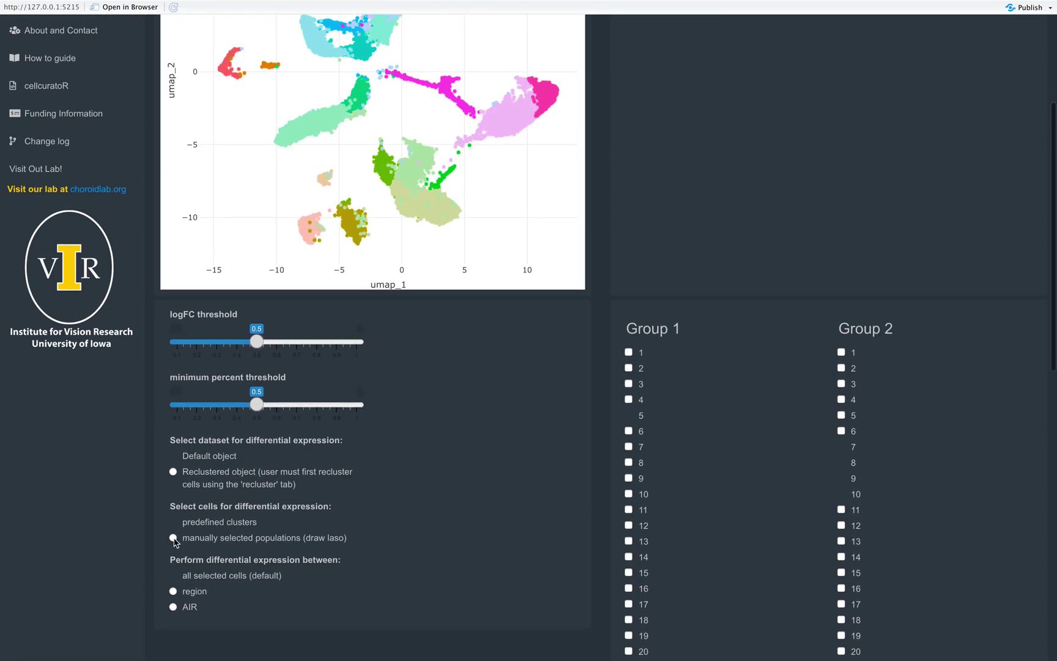
pyautogui.click(174, 538)
pyautogui.scroll(5, 380, 511)
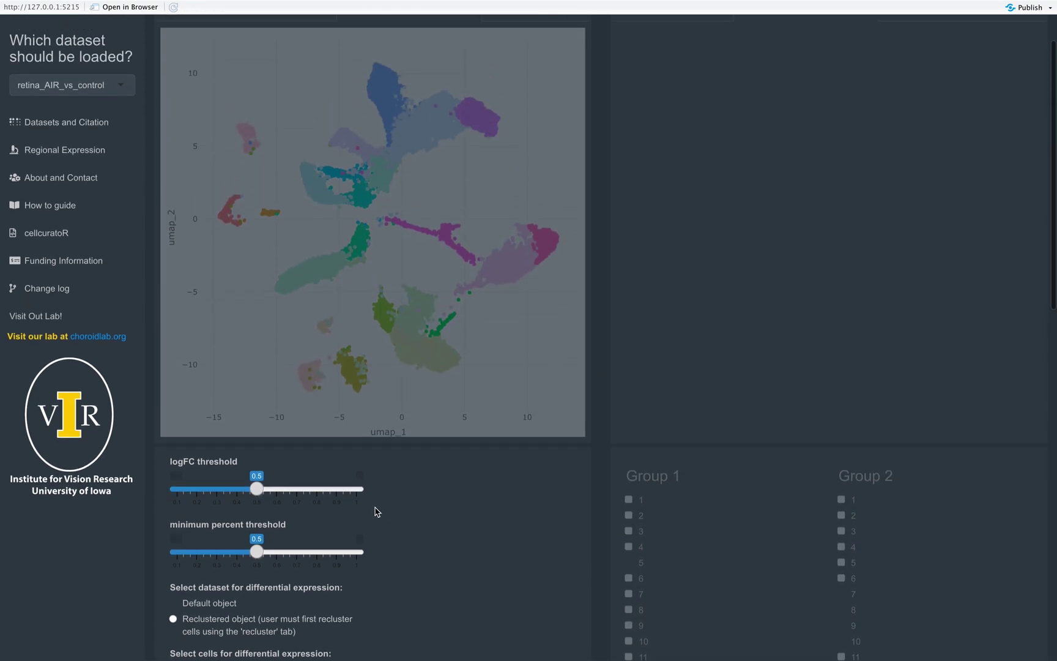
pyautogui.scroll(2, 377, 512)
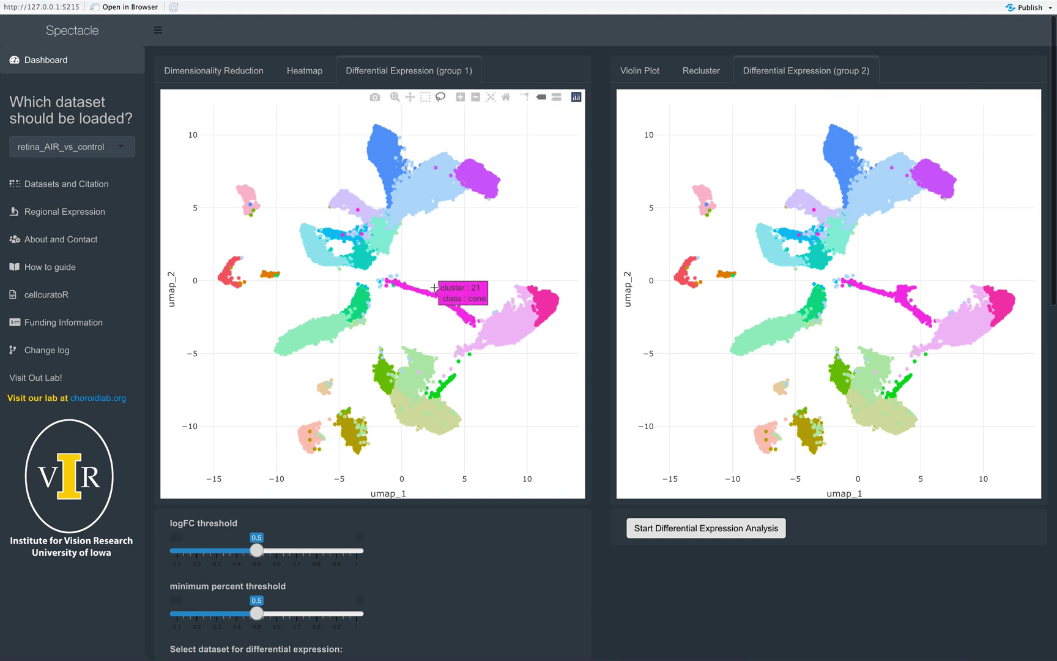
# Lasso the two opposite ends of cone cluster 21 as groups 1 and 2, and run their differential expression analysis
pyautogui.moveTo(425, 280)
pyautogui.mouseDown()
pyautogui.moveTo(387, 283)
pyautogui.moveTo(404, 299)
pyautogui.moveTo(432, 289)
pyautogui.mouseUp()
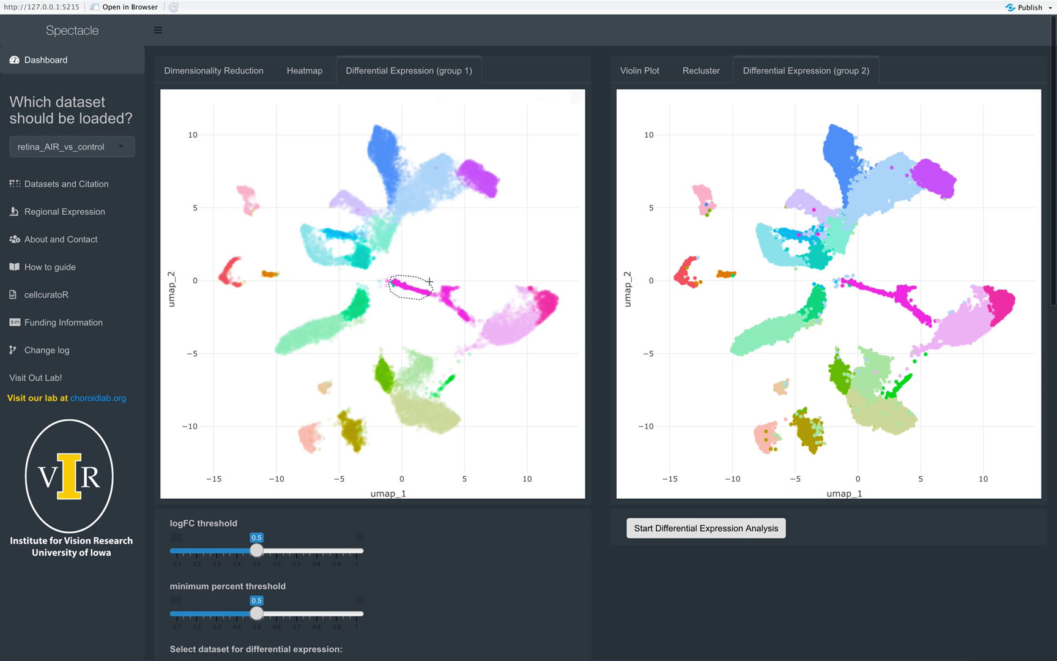
pyautogui.moveTo(921, 300)
pyautogui.mouseDown()
pyautogui.moveTo(907, 306)
pyautogui.moveTo(937, 324)
pyautogui.mouseUp()
pyautogui.click(701, 539)
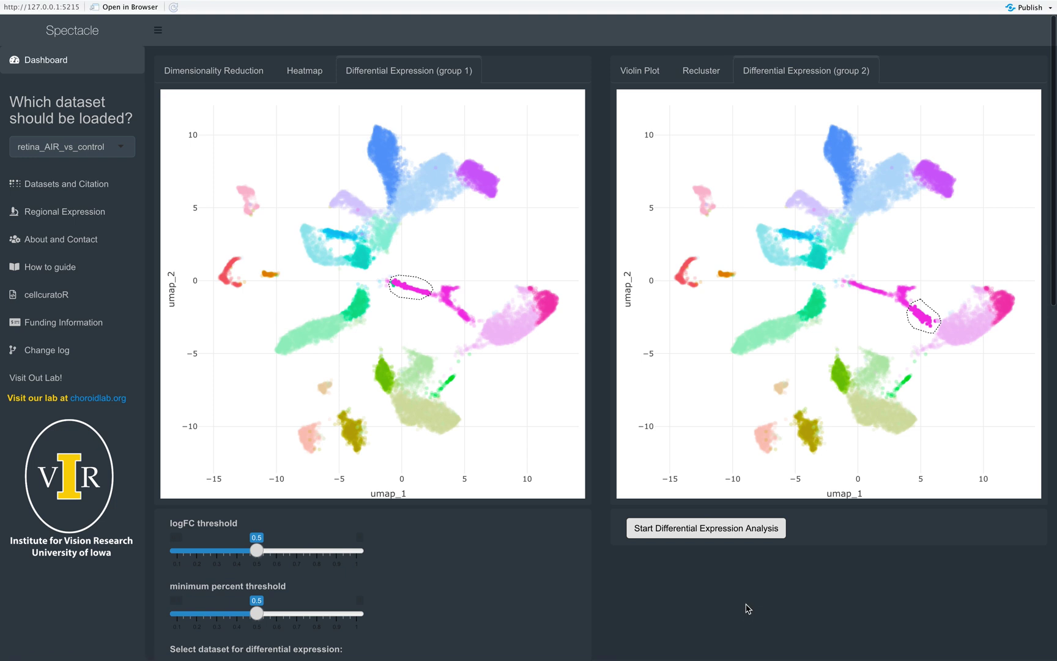
pyautogui.scroll(-10, 746, 611)
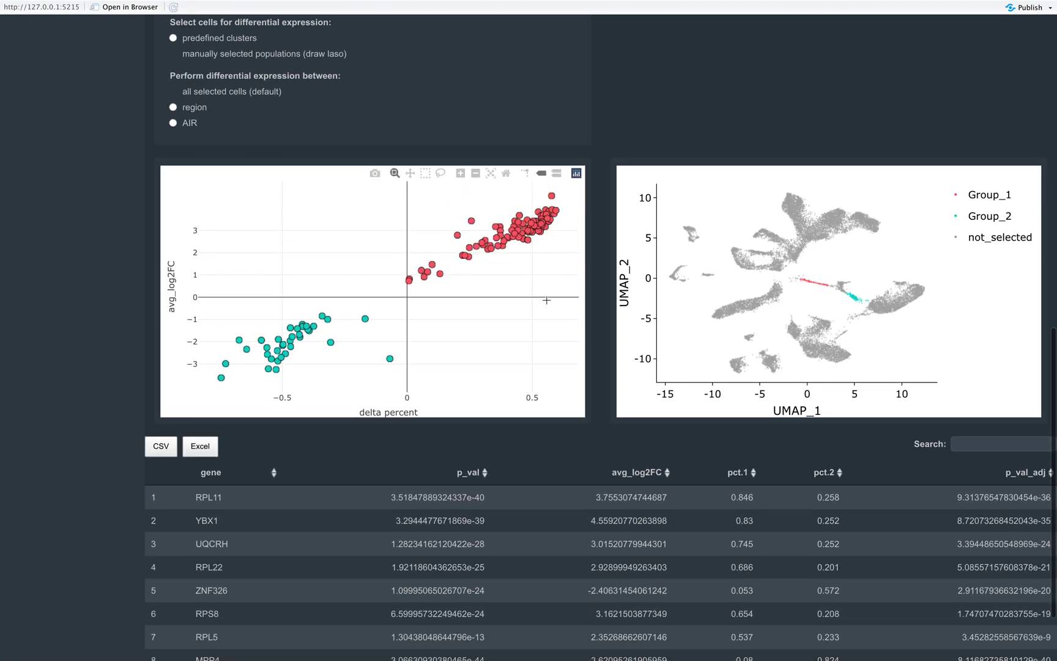
# Color the full-dataset dimensionality reduction plot by AIR
pyautogui.scroll(10, 547, 300)
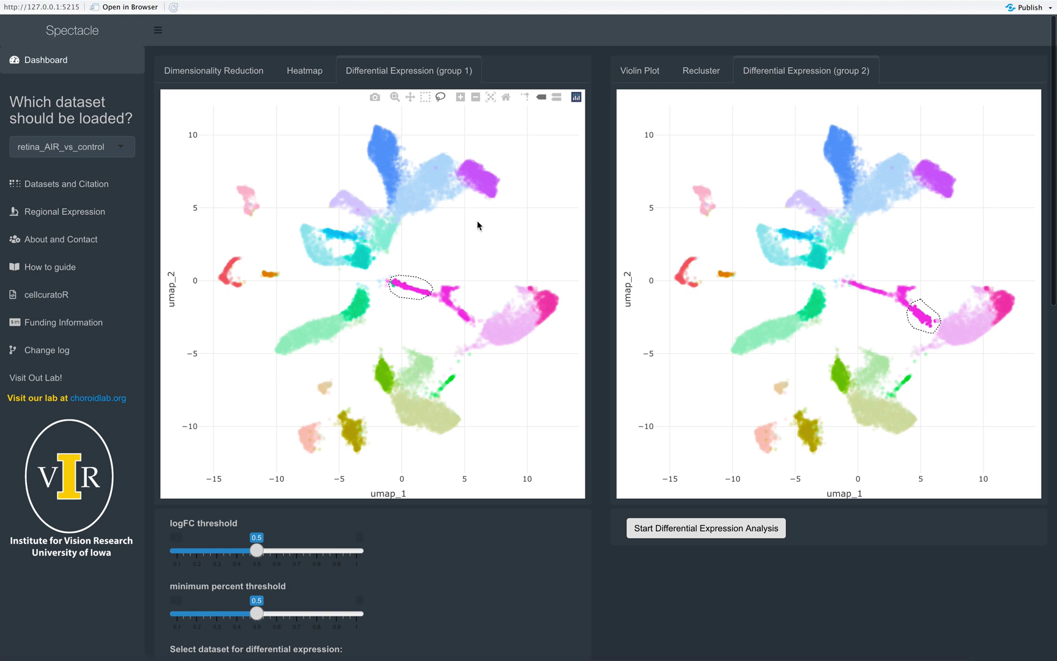
pyautogui.click(229, 77)
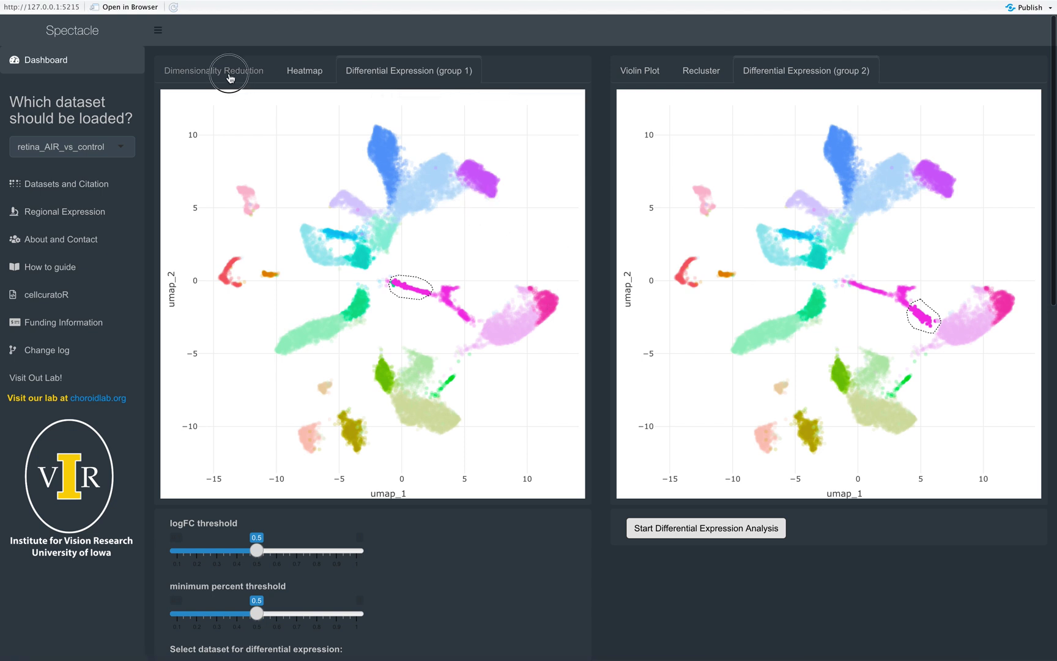
pyautogui.scroll(-1, 342, 522)
pyautogui.click(312, 540)
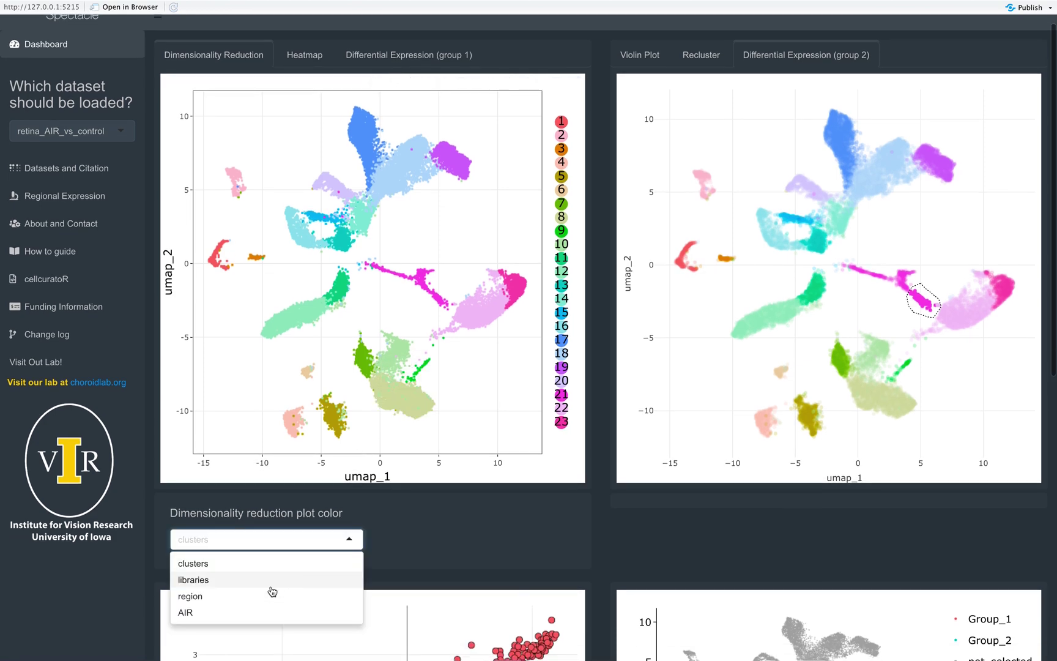
pyautogui.click(243, 613)
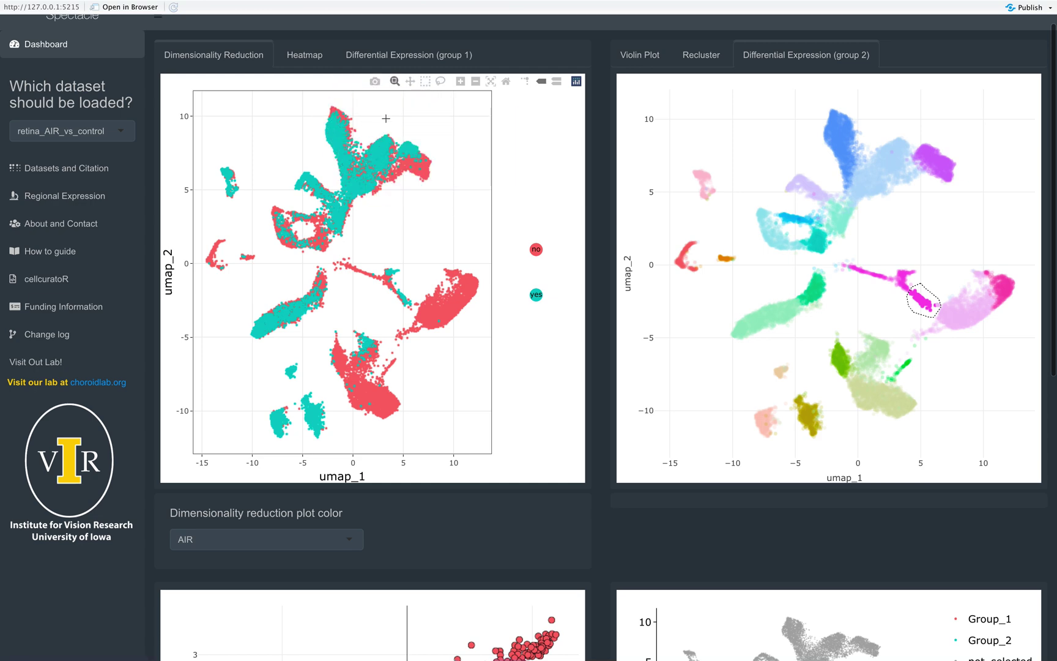
# Set the differential expression analysis to compare cells by AIR
pyautogui.click(406, 55)
pyautogui.scroll(-5, 380, 445)
pyautogui.scroll(-4, 380, 449)
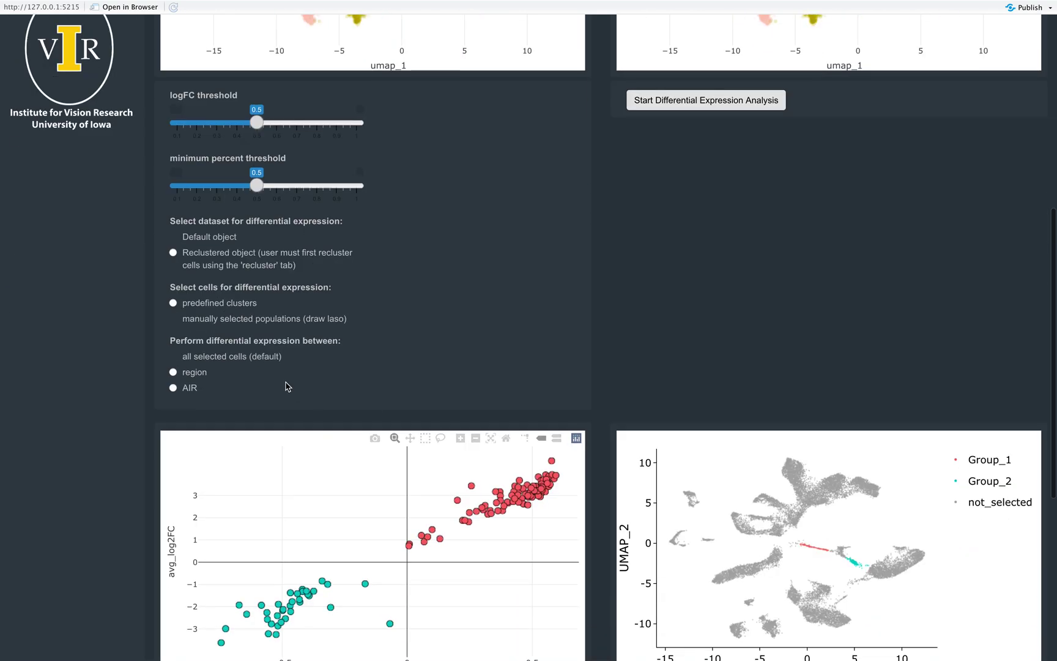
pyautogui.click(172, 388)
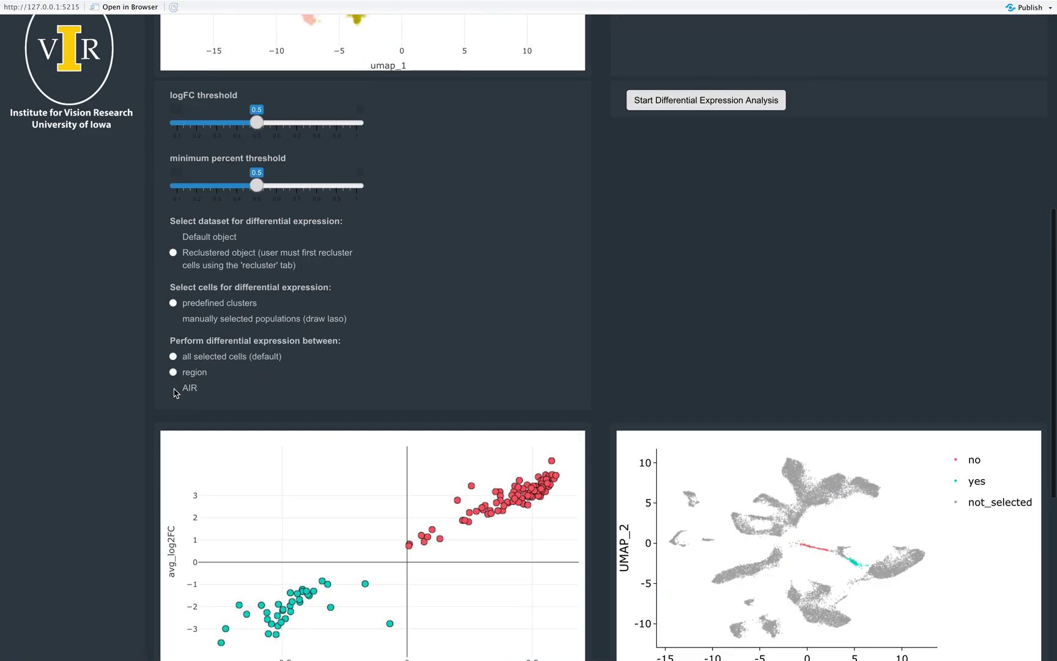
# Lasso cluster 17 in the group 1 plot and start the AIR differential expression analysis on those cells
pyautogui.scroll(7, 276, 375)
pyautogui.scroll(2, 282, 377)
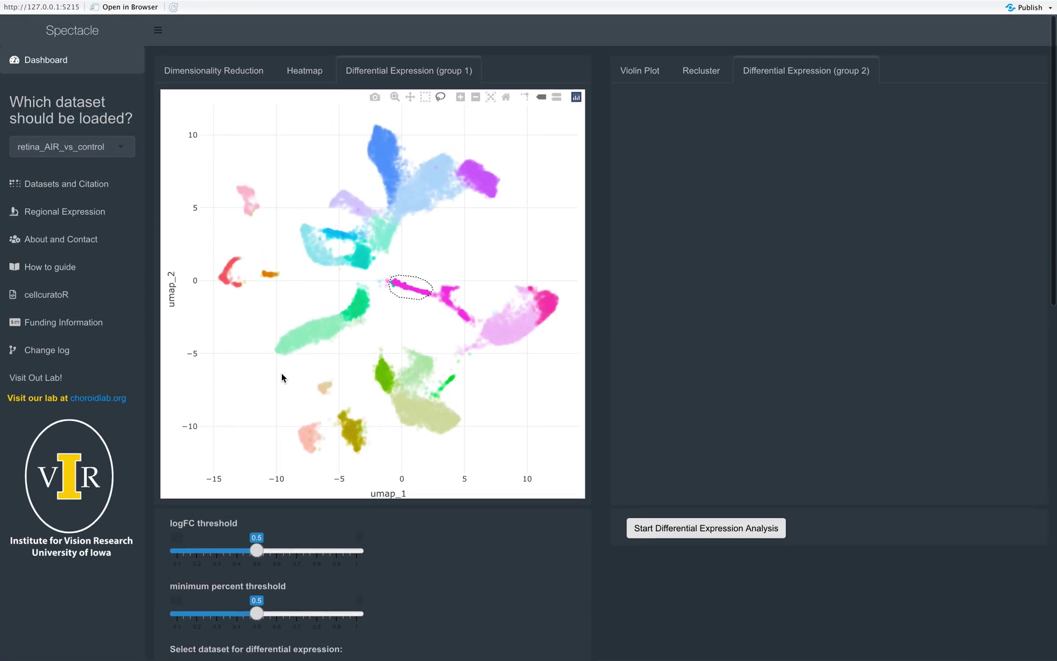
pyautogui.click(415, 124)
pyautogui.moveTo(415, 124)
pyautogui.mouseDown()
pyautogui.moveTo(366, 118)
pyautogui.moveTo(372, 185)
pyautogui.moveTo(402, 184)
pyautogui.moveTo(412, 147)
pyautogui.mouseUp()
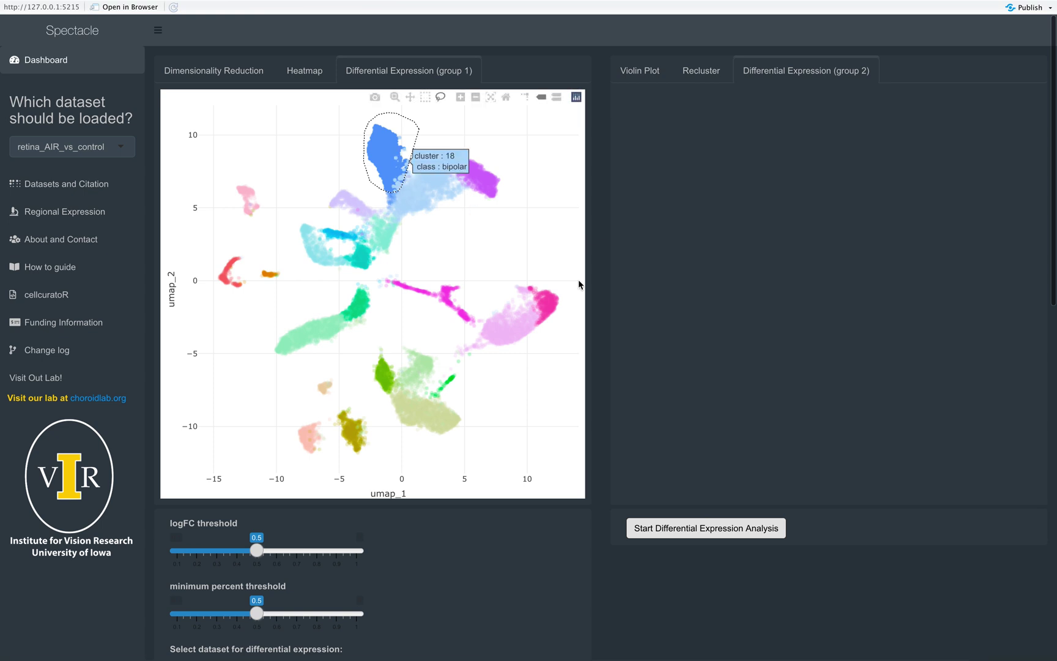
pyautogui.click(735, 530)
# Zoom the resulting UMAP plot onto the selected cells and examine the outlying genes in the fold-change plot
pyautogui.scroll(-3, 732, 527)
pyautogui.scroll(-2, 728, 520)
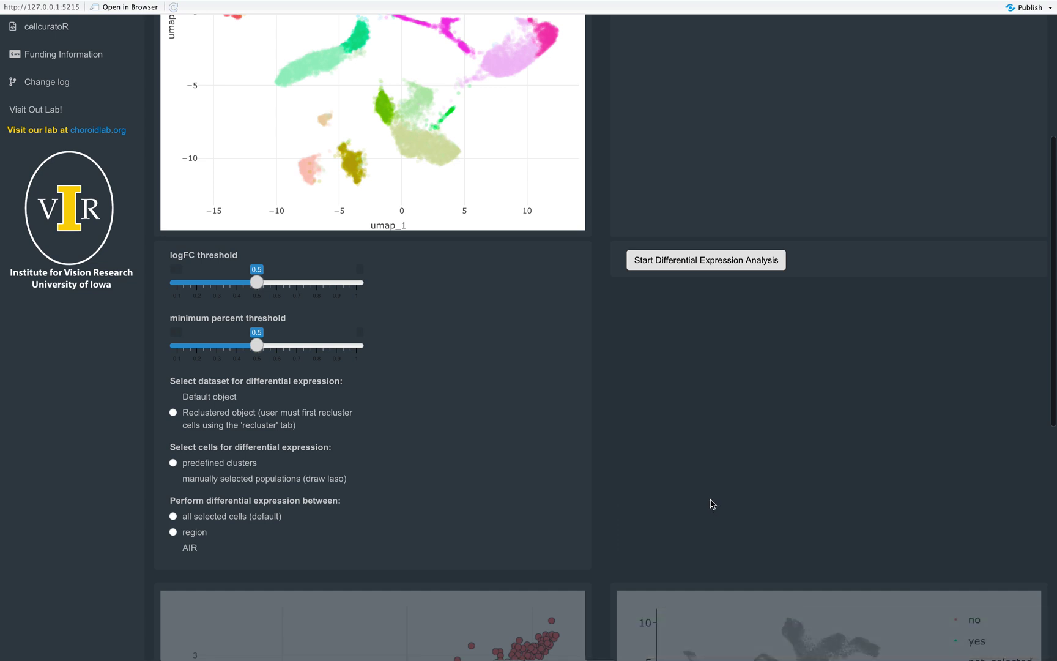
pyautogui.scroll(-1, 712, 504)
pyautogui.scroll(-5, 711, 501)
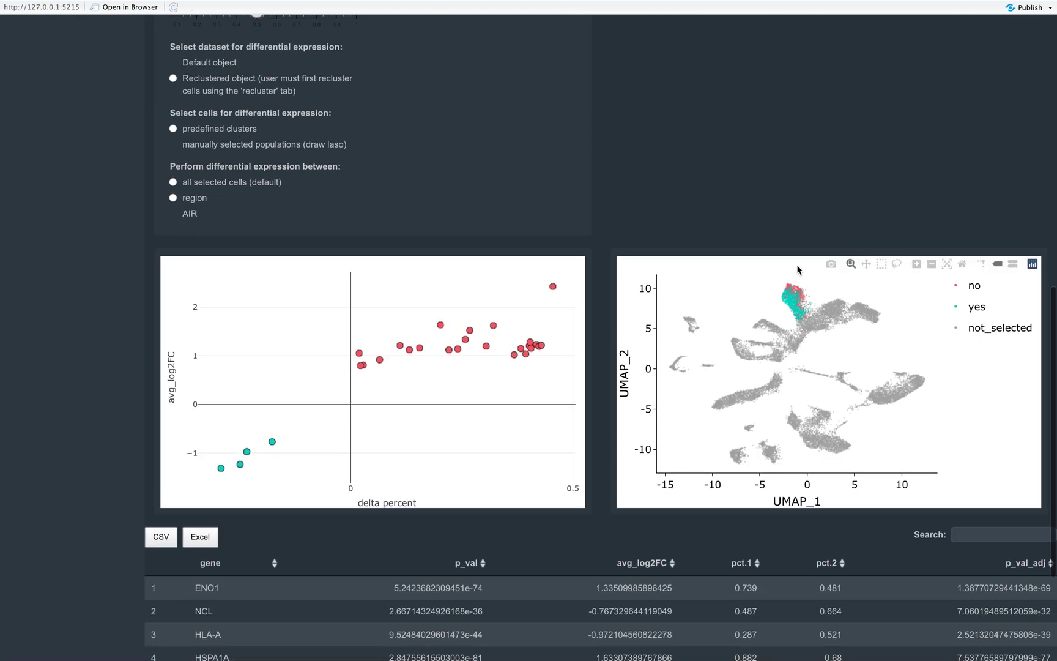
pyautogui.moveTo(778, 277); pyautogui.dragTo(827, 326)
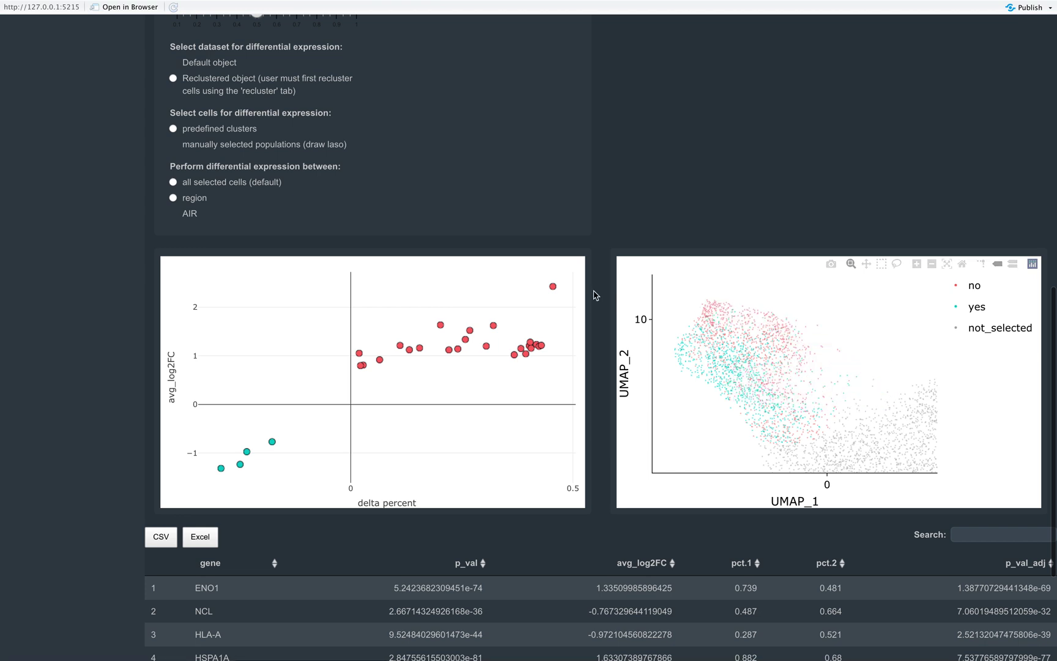
pyautogui.moveTo(563, 288)
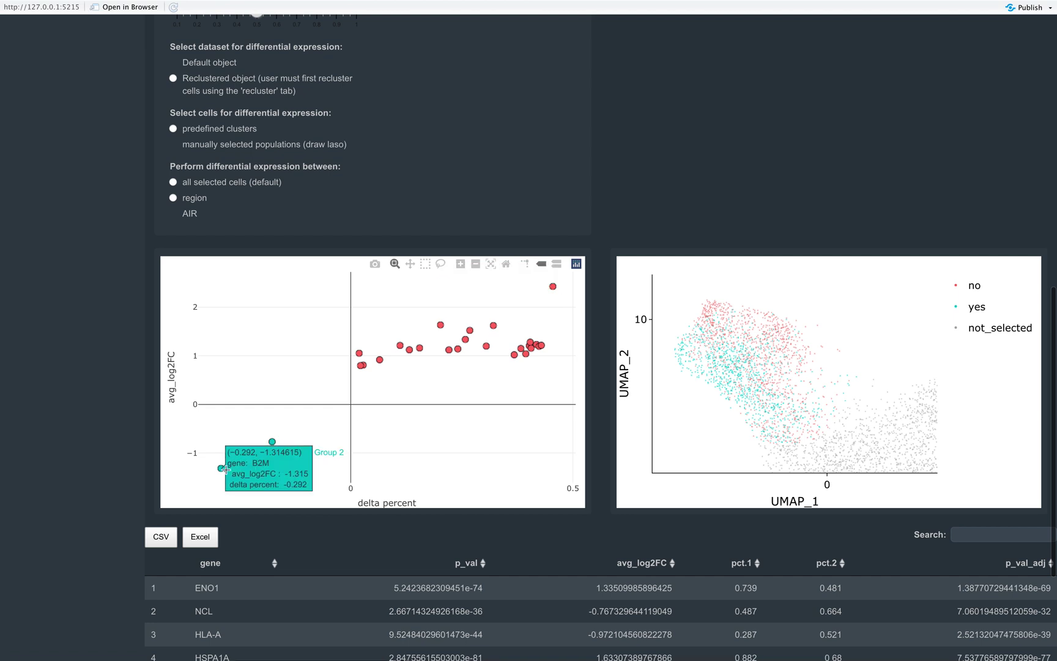
# Open the Regional Expression page and choose Muller as the cell type
pyautogui.scroll(-3, 433, 462)
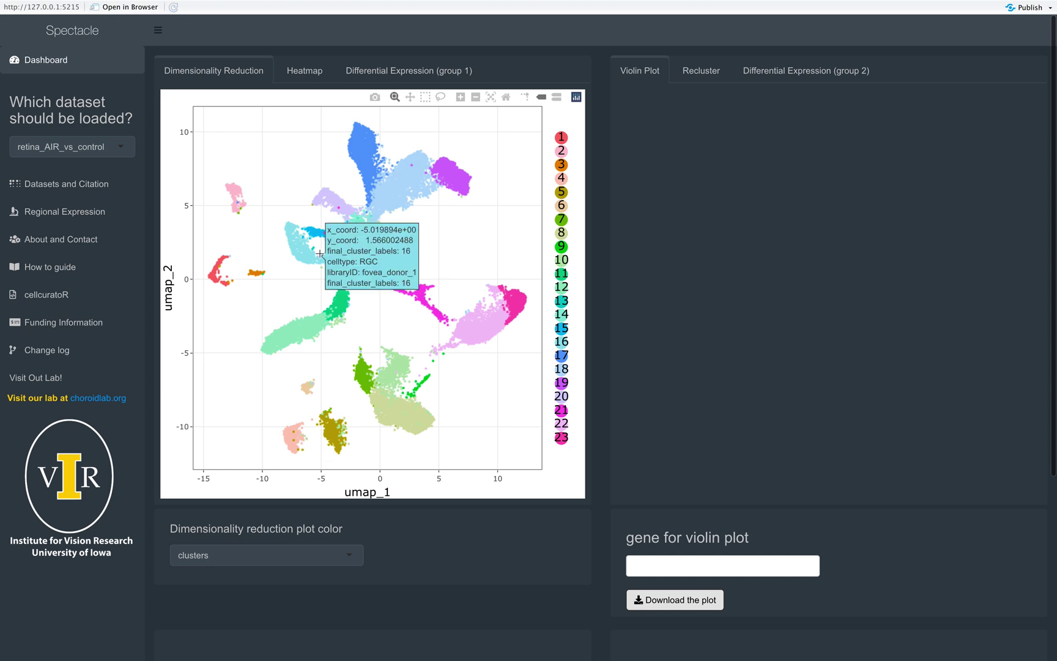
pyautogui.click(59, 217)
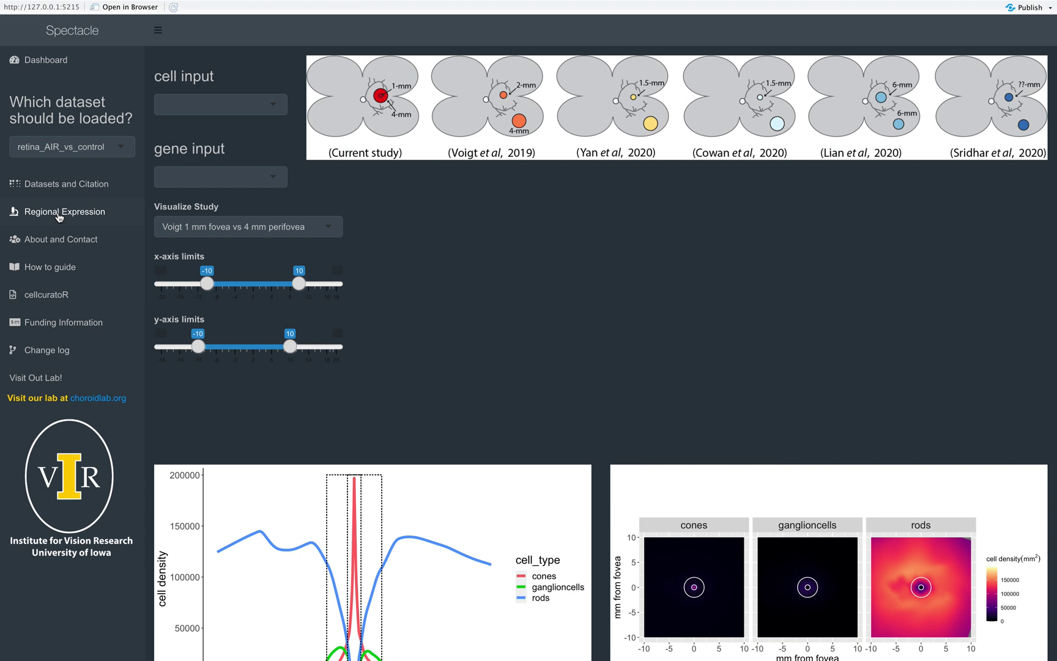
pyautogui.click(60, 215)
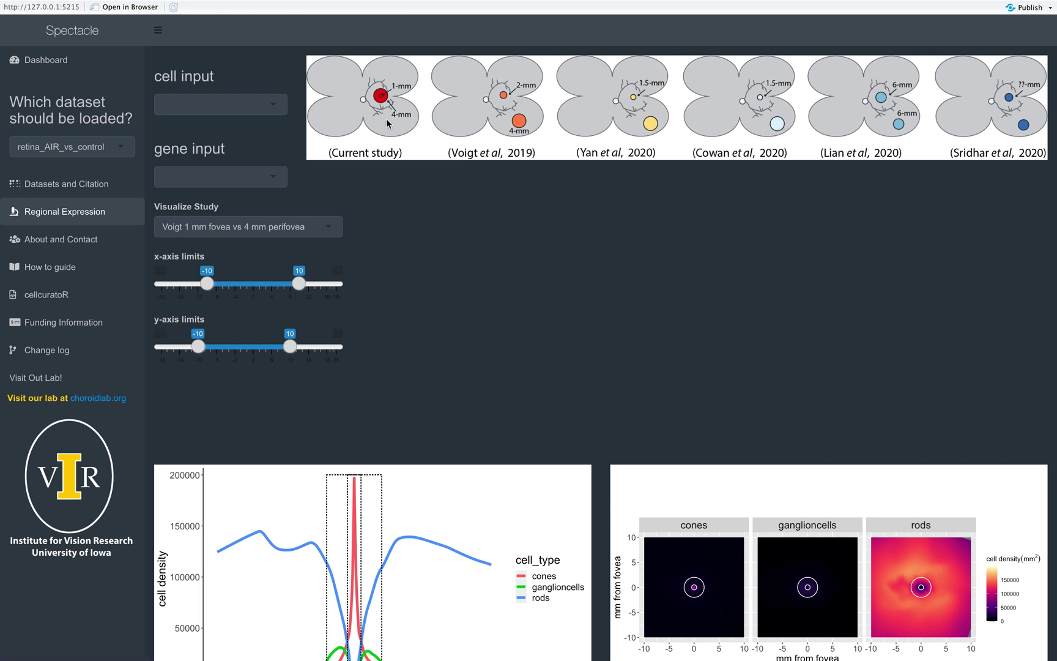
pyautogui.click(239, 110)
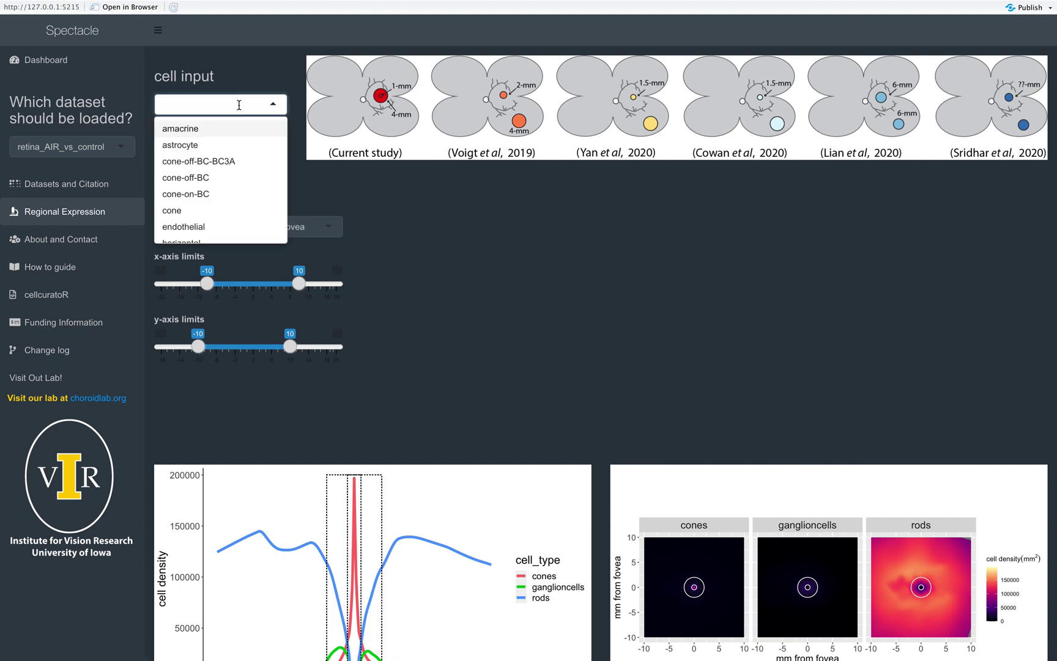
pyautogui.scroll(-5, 239, 148)
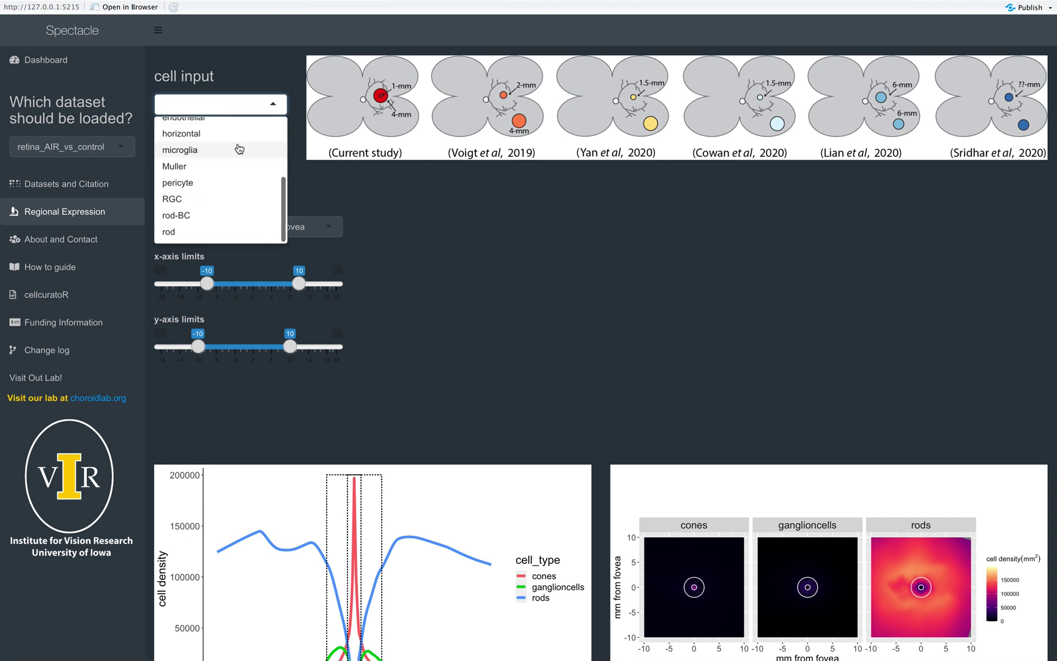
pyautogui.click(258, 164)
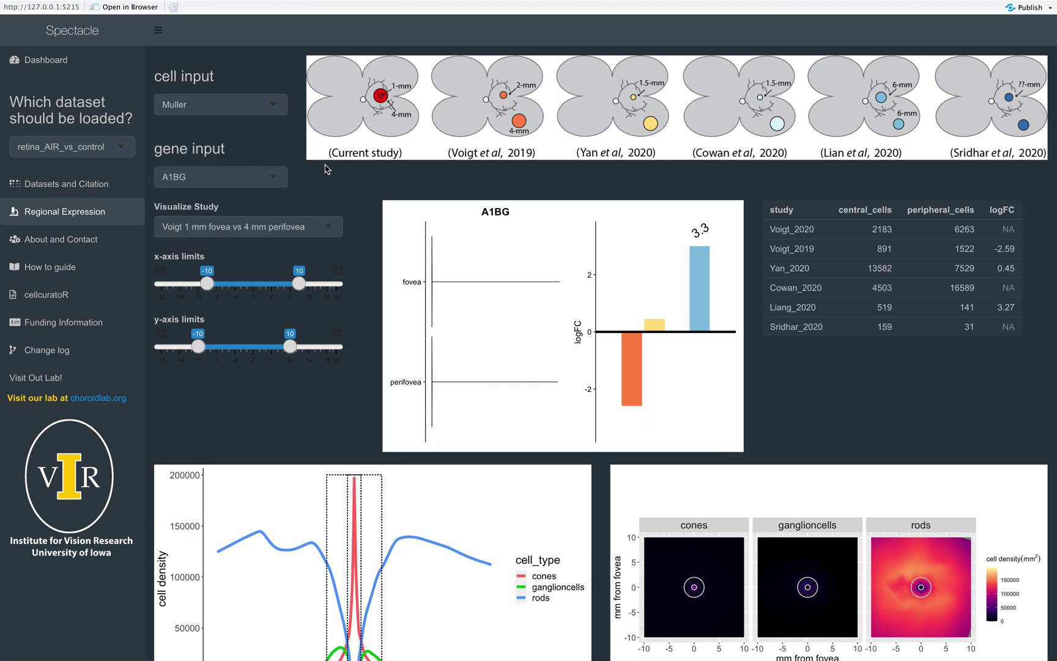
# Plot the regional expression of the gene CYP26A1 in Muller cells across the studies
pyautogui.click(244, 183)
pyautogui.write('CYP26A1')
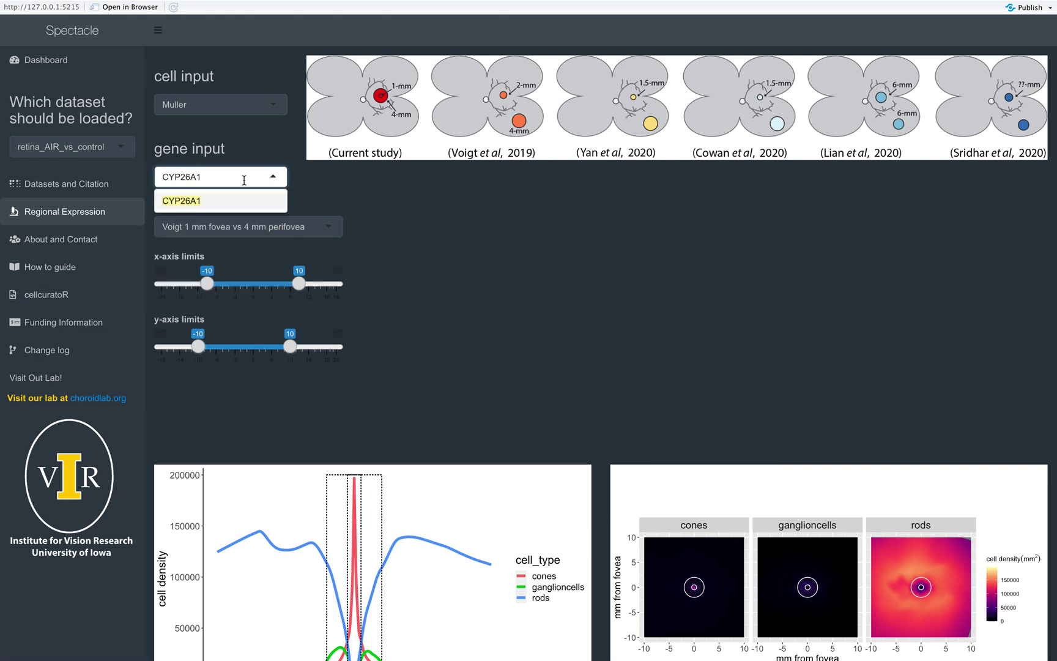
pyautogui.press('Return')
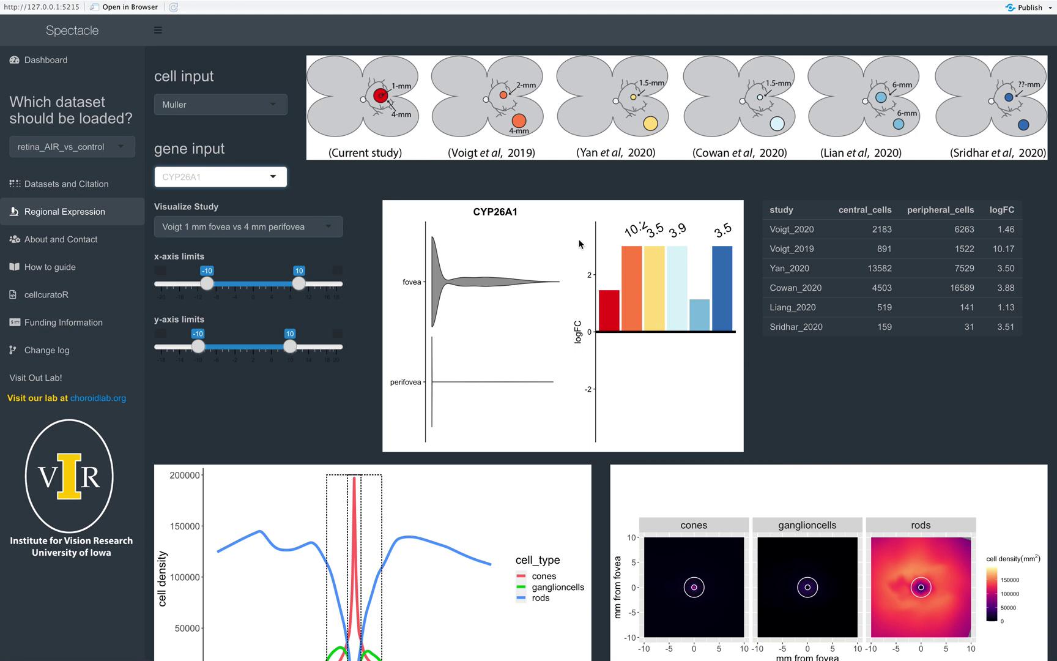
# Replace the plotted gene with TF for the Muller cells
pyautogui.press('BackSpace')
pyautogui.write('TF')
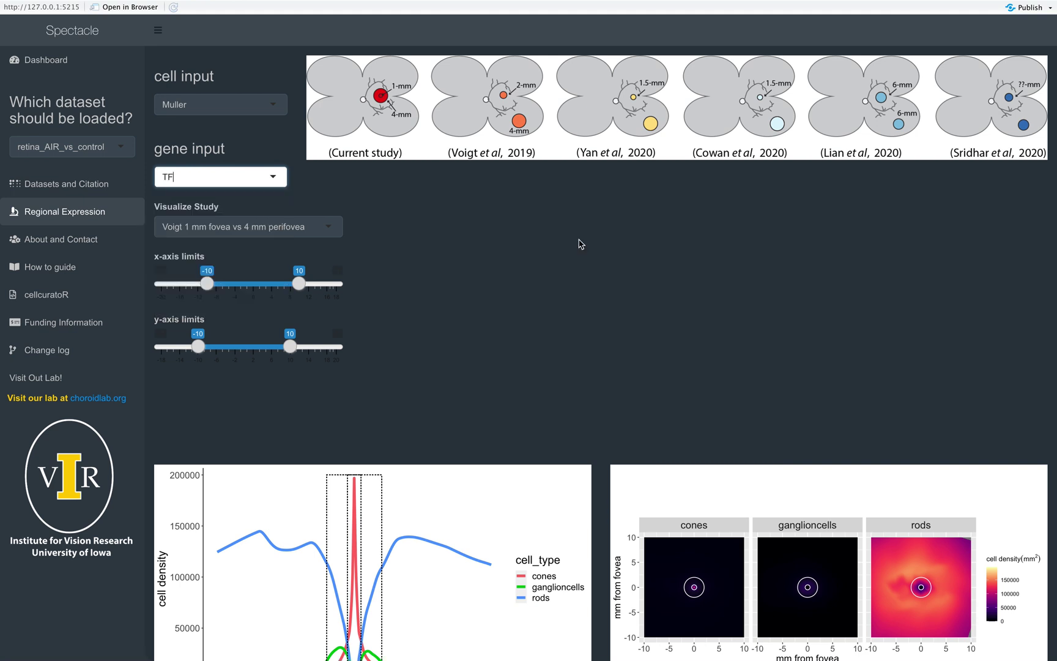
pyautogui.press('Return')
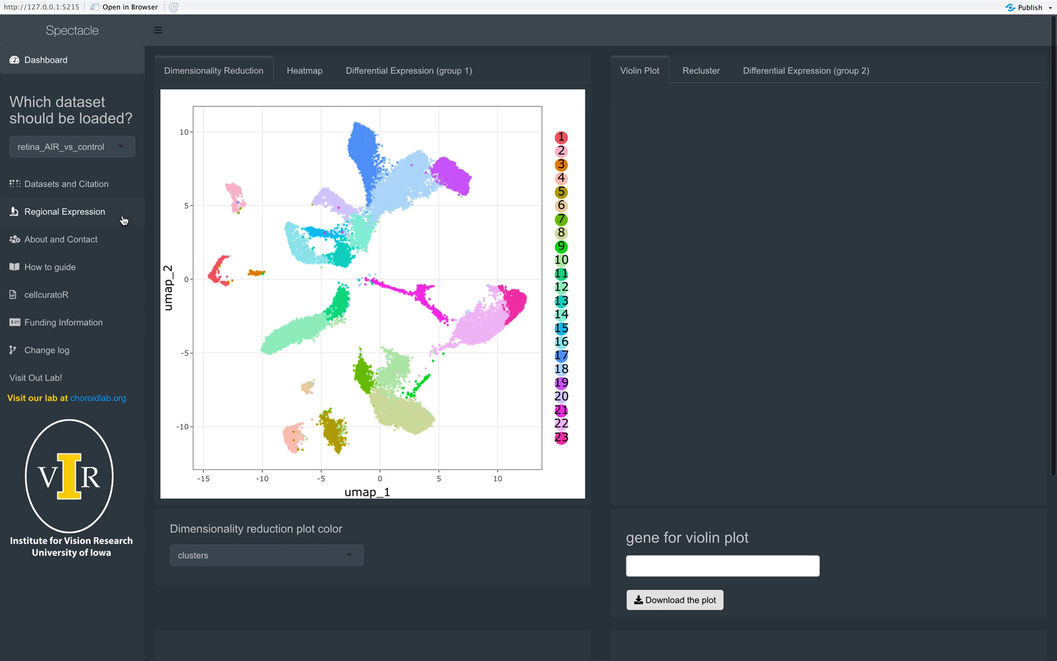
# Open the About and Contact page to view the development team and contact information
pyautogui.click(95, 240)
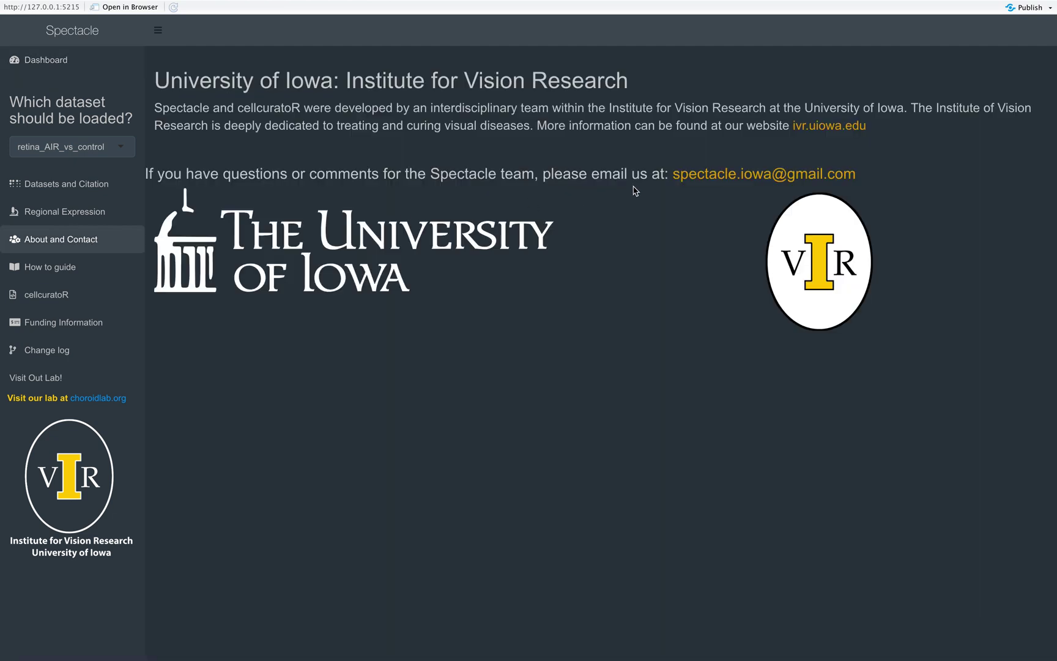